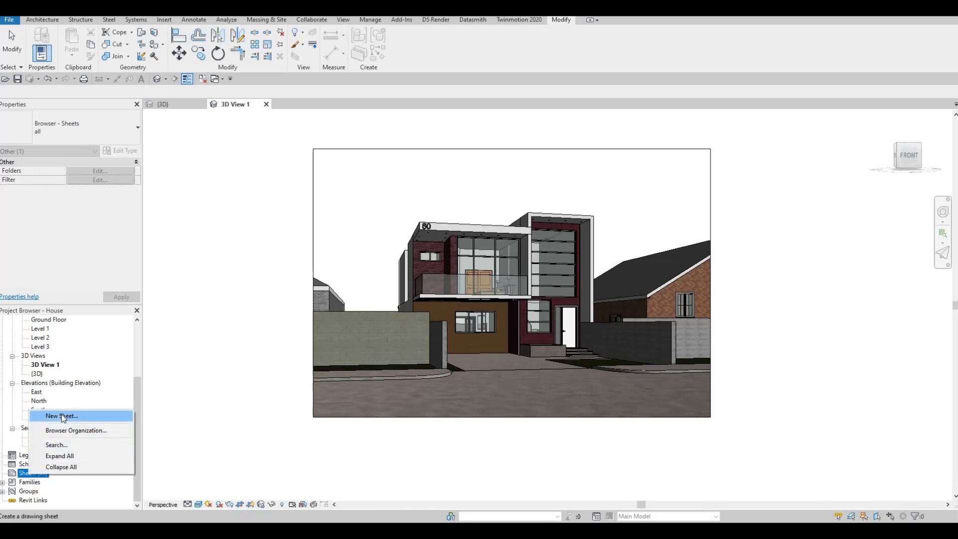
# Step: Browse the Titleblocks family folder without loading anything, and create a new sheet with the A0 metric titleblock
pyautogui.click(62, 416)
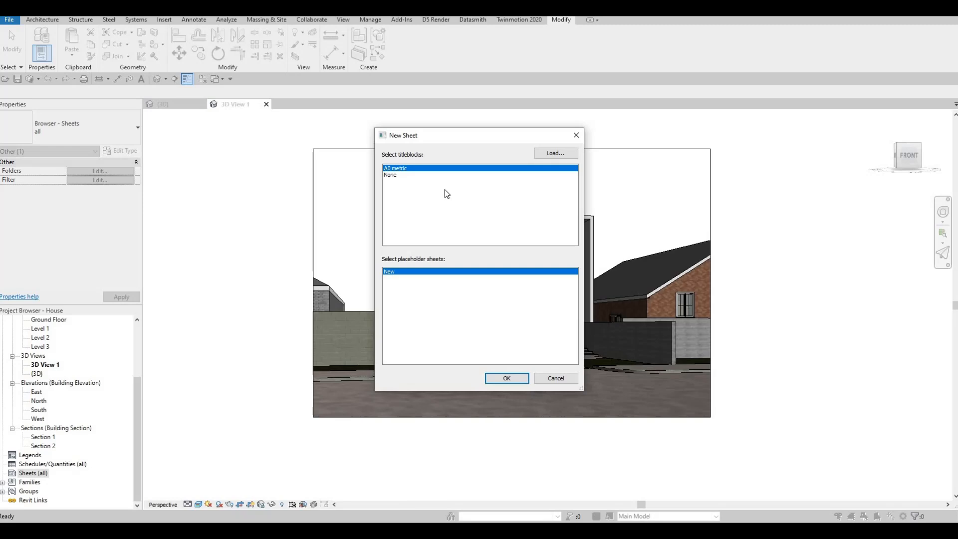
pyautogui.click(551, 155)
pyautogui.scroll(-9, 294, 164)
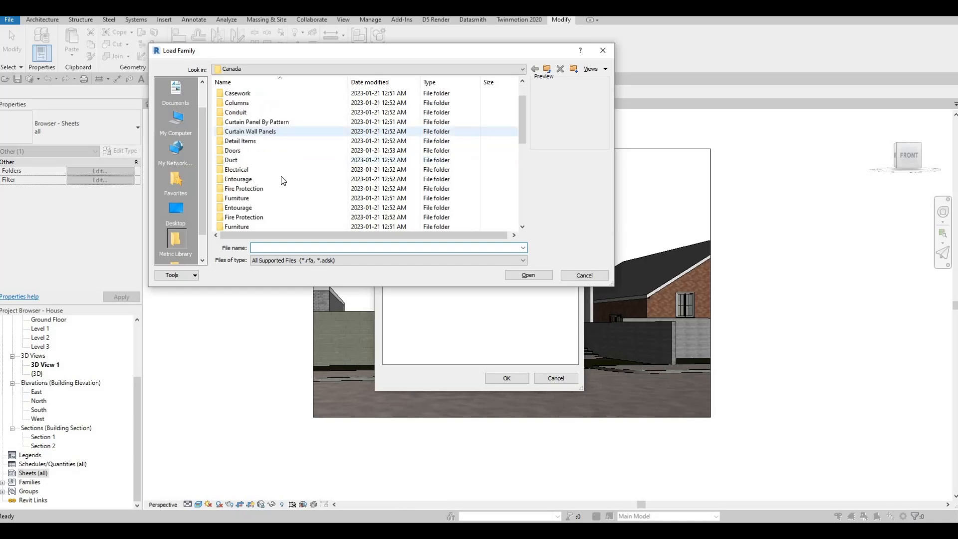
pyautogui.doubleClick(239, 207)
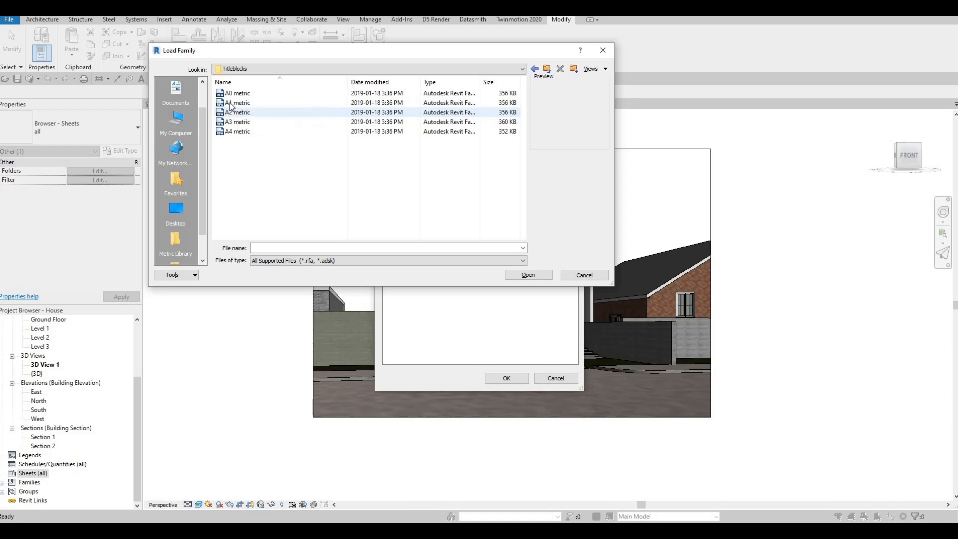
pyautogui.click(571, 276)
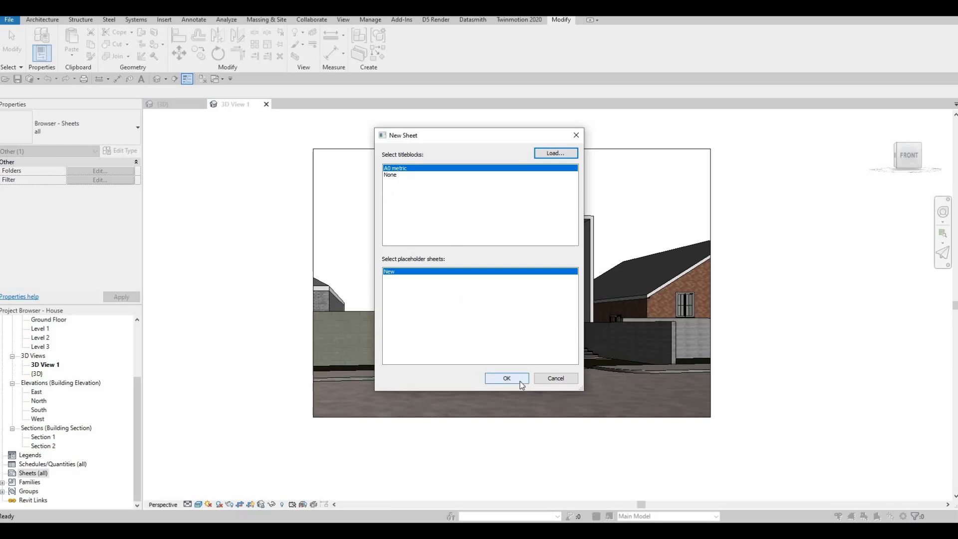
pyautogui.click(506, 378)
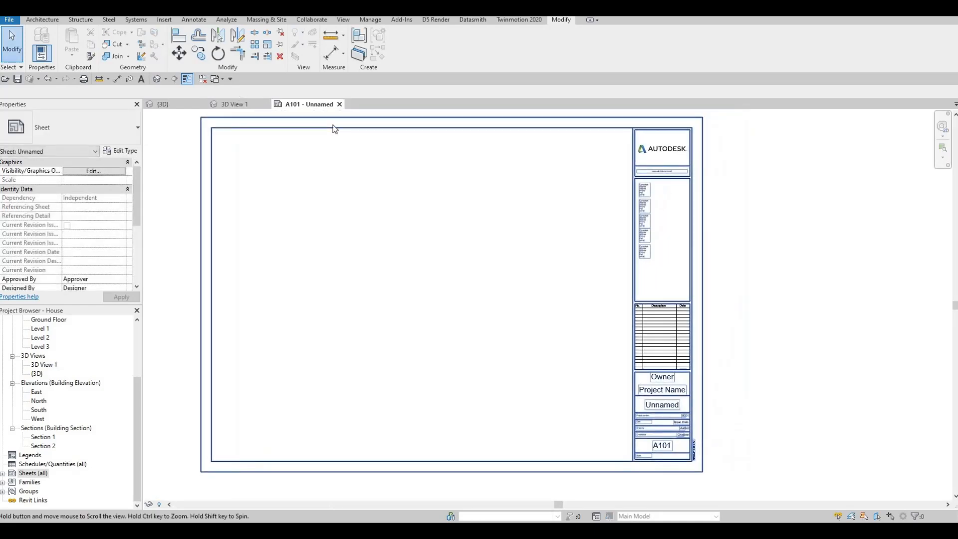
# Step: Replace the Owner text in the sheet's title block with ACD in capitals
pyautogui.scroll(5, 692, 345)
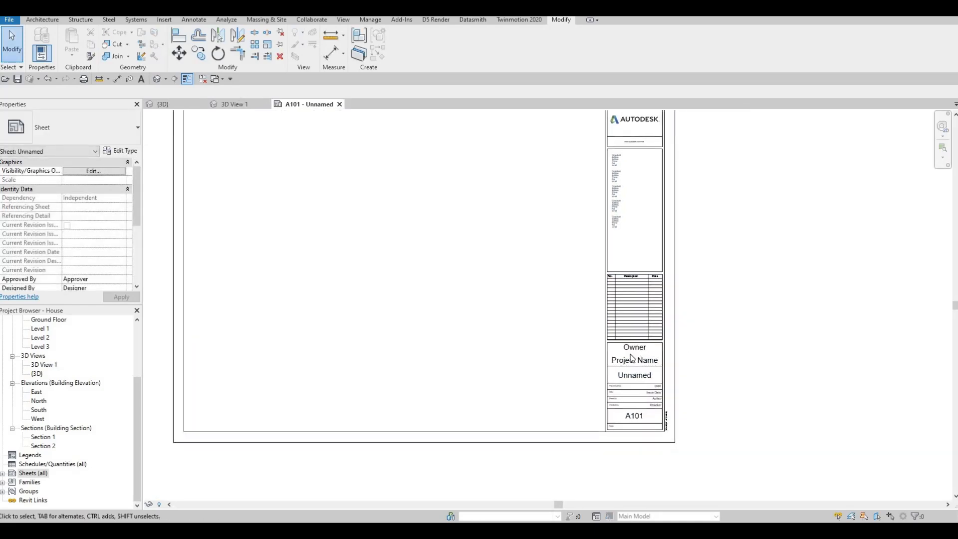
pyautogui.click(600, 361)
pyautogui.click(600, 361)
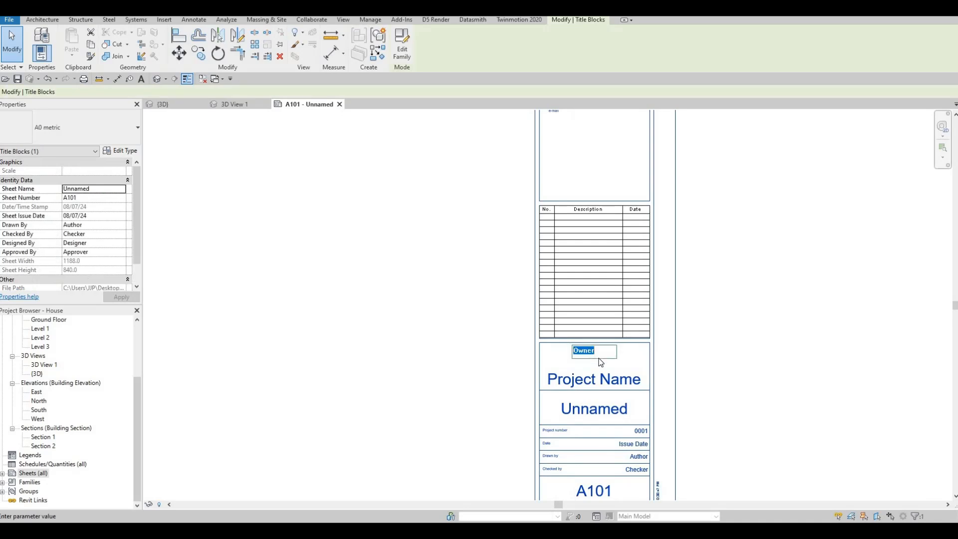
pyautogui.write('a')
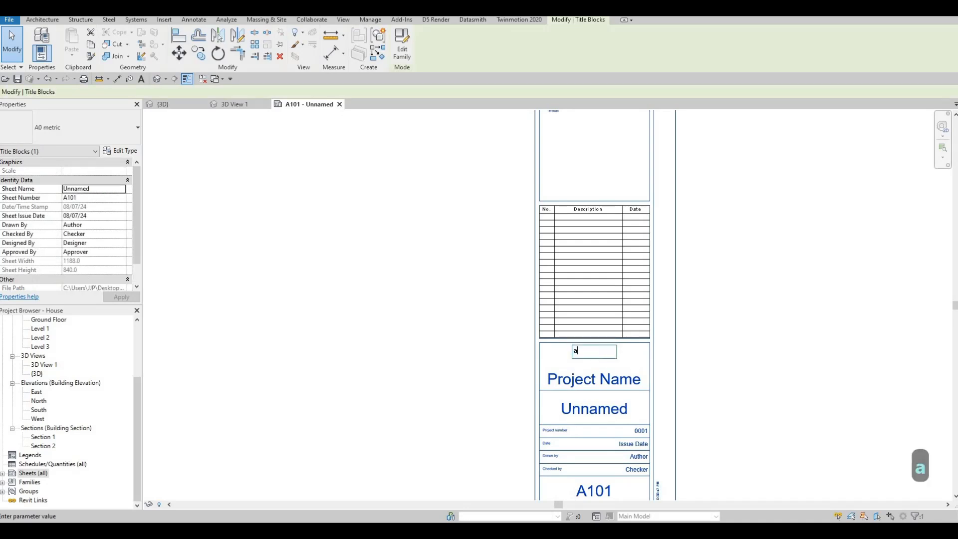
pyautogui.press('BackSpace')
pyautogui.press('capslock')
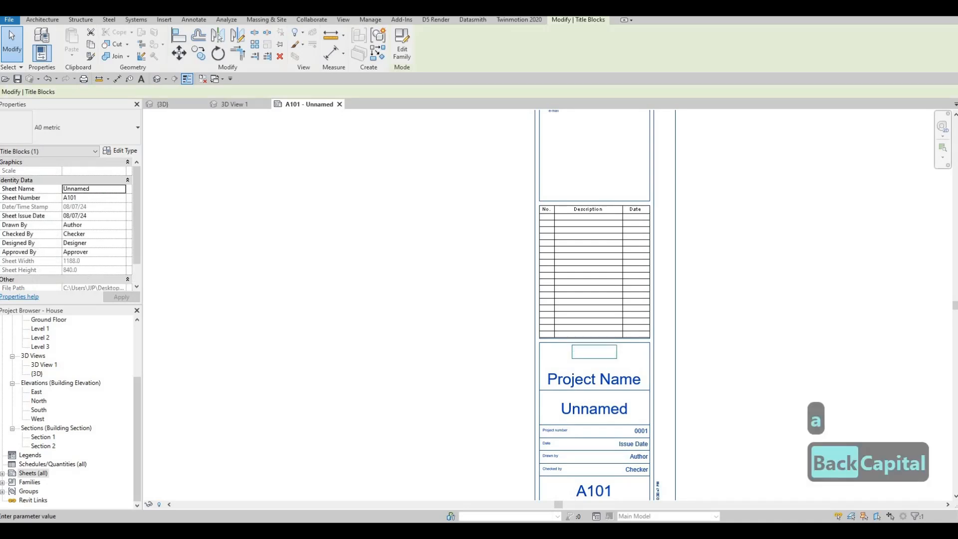
pyautogui.write('ACD')
# Step: Change the project name in the title block to HOUSE
pyautogui.click(577, 379)
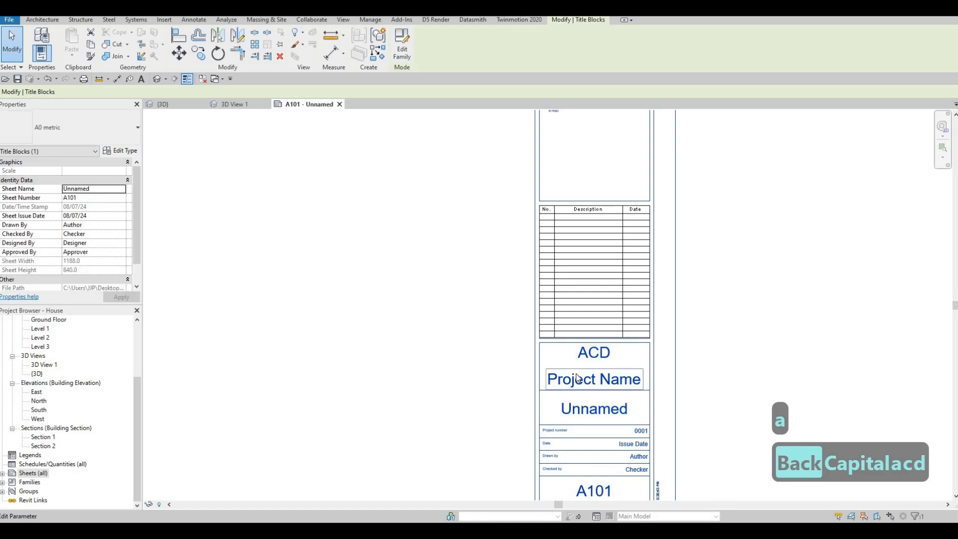
pyautogui.click(577, 379)
pyautogui.write('HOUSE')
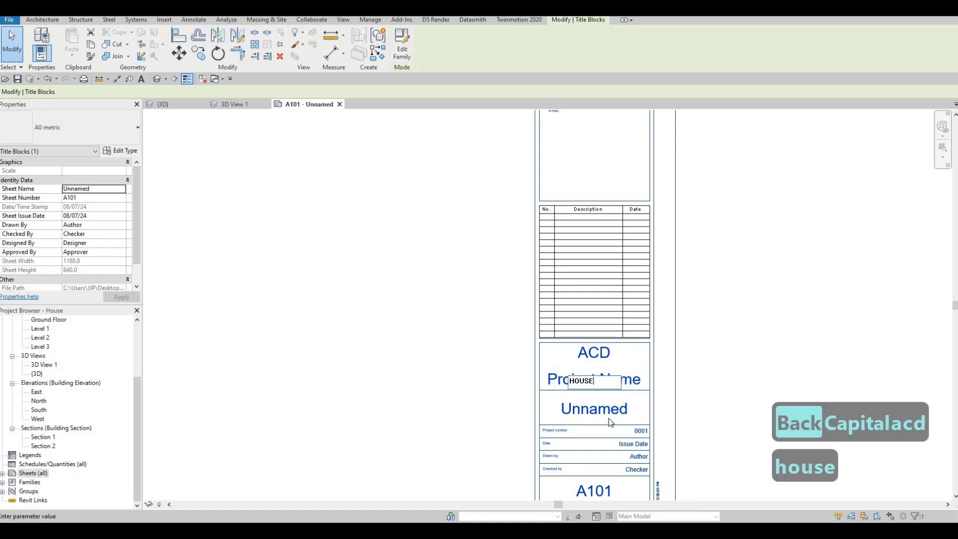
pyautogui.scroll(1, 609, 422)
pyautogui.click(607, 423)
pyautogui.scroll(-2, 585, 295)
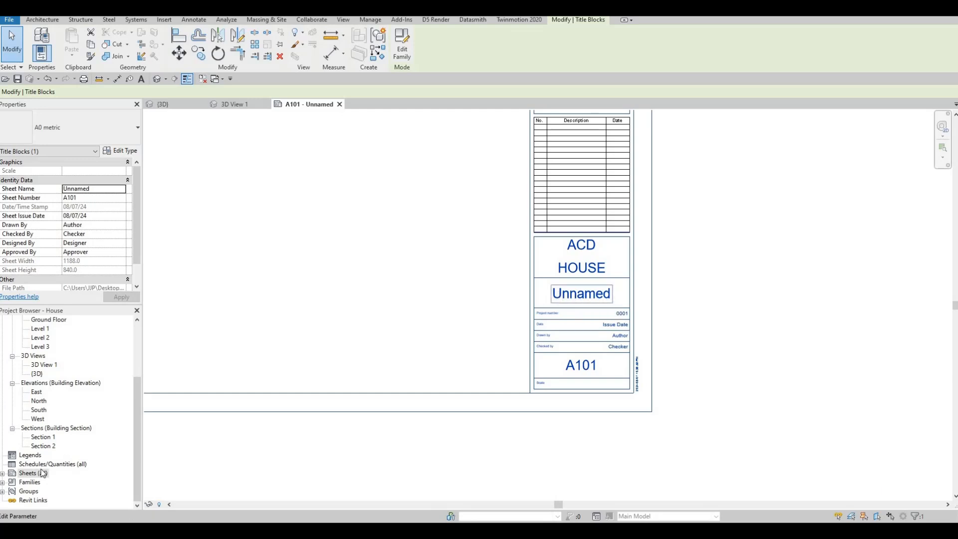
# Step: Expand the project's list of sheets and rename the unnamed sheet as COVER SHEET in its title block
pyautogui.click(3, 473)
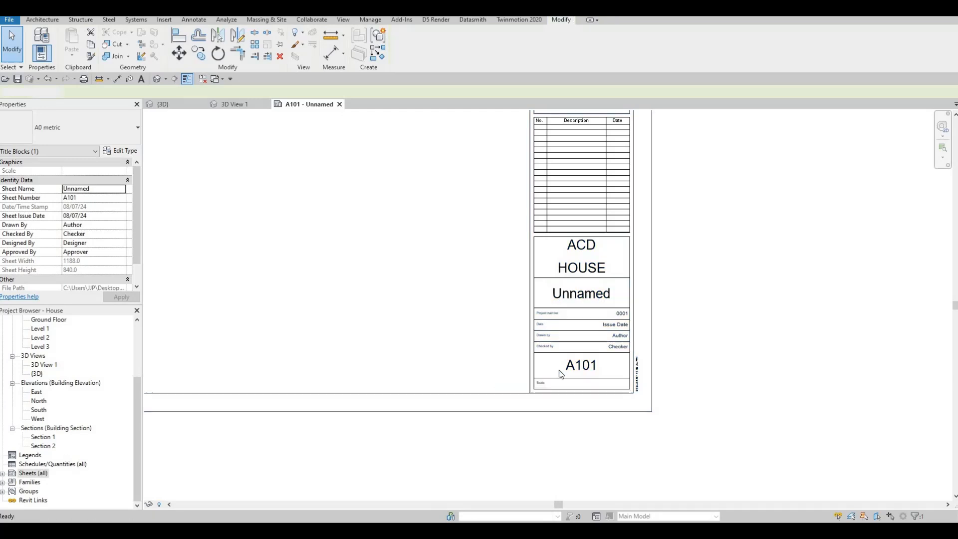
pyautogui.doubleClick(579, 295)
pyautogui.write('COVER SH')
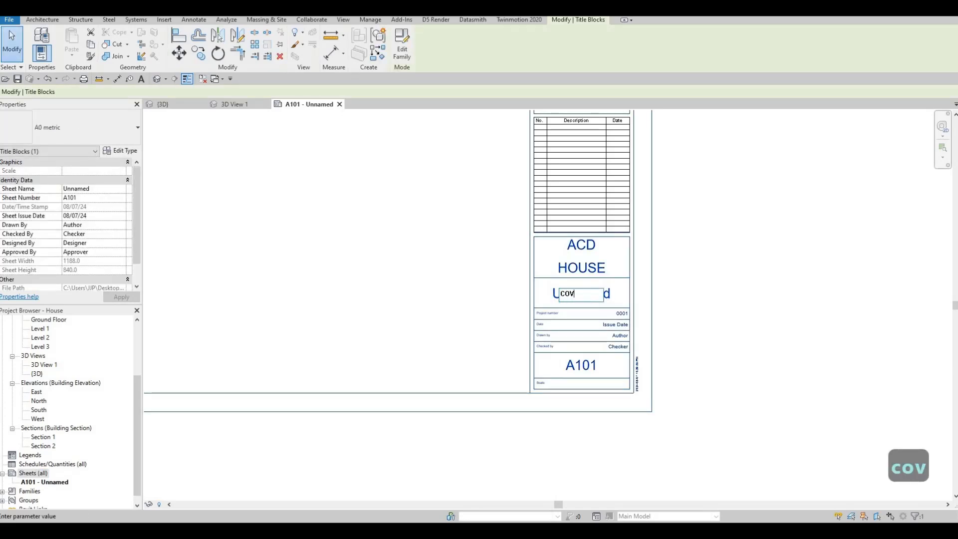
pyautogui.write('EET')
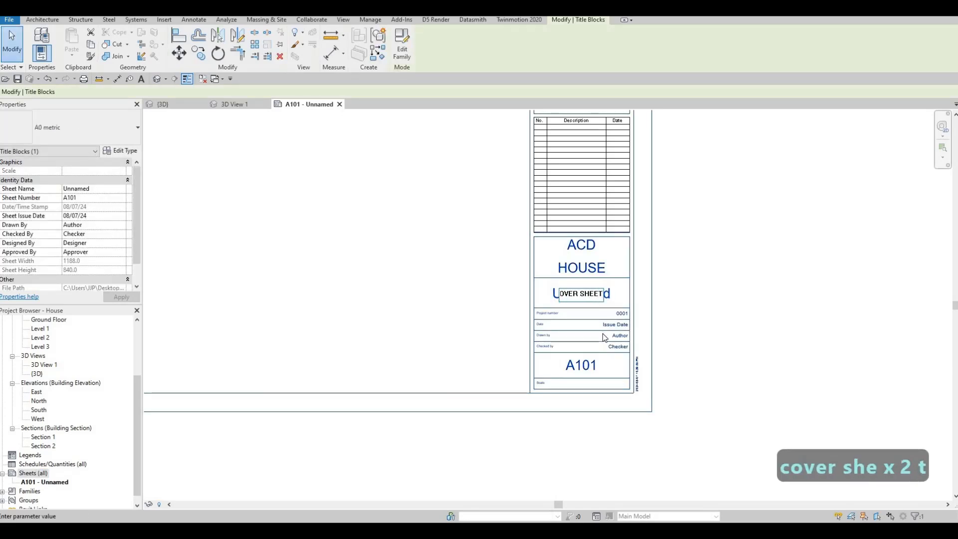
# Step: Change the cover sheet's number to A100 in the title block
pyautogui.click(584, 363)
pyautogui.click(584, 363)
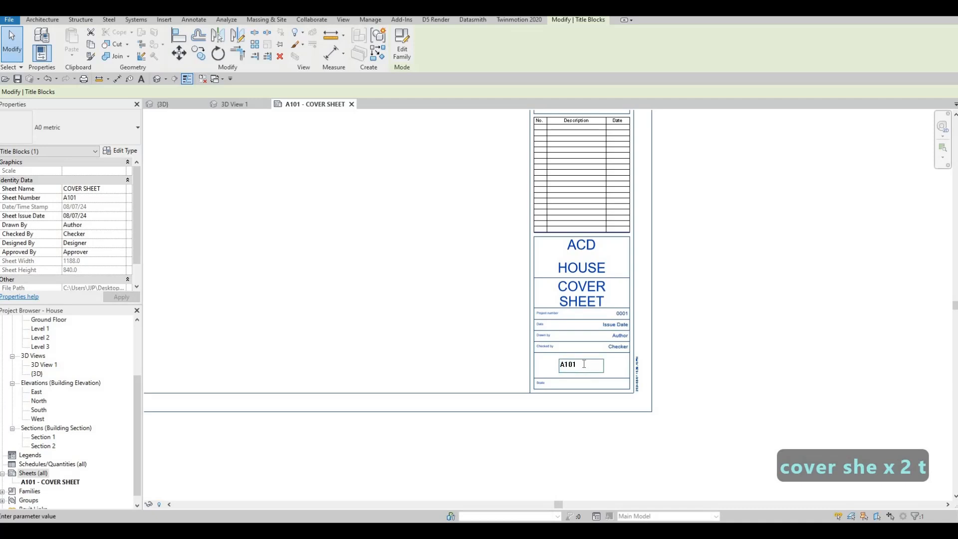
pyautogui.press('BackSpace')
pyautogui.press('BackSpace')
pyautogui.press('BackSpace')
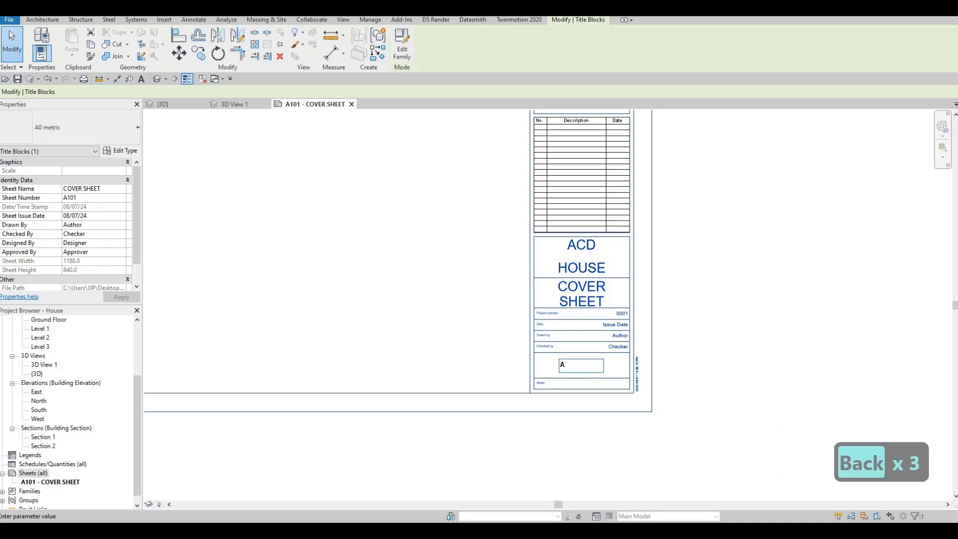
pyautogui.write('100')
pyautogui.click(315, 340)
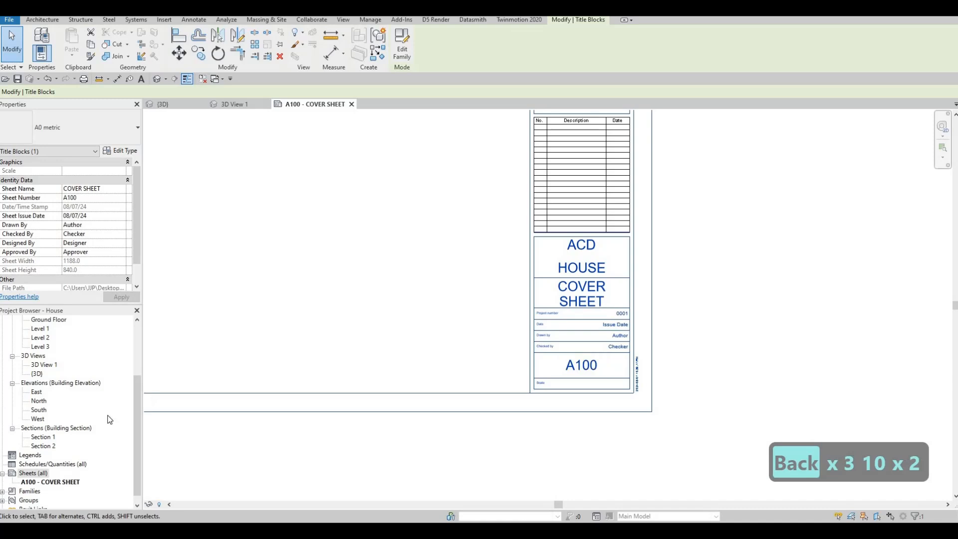
# Step: Add four more sheets to the project, each with the A0 metric titleblock
pyautogui.rightClick(34, 474)
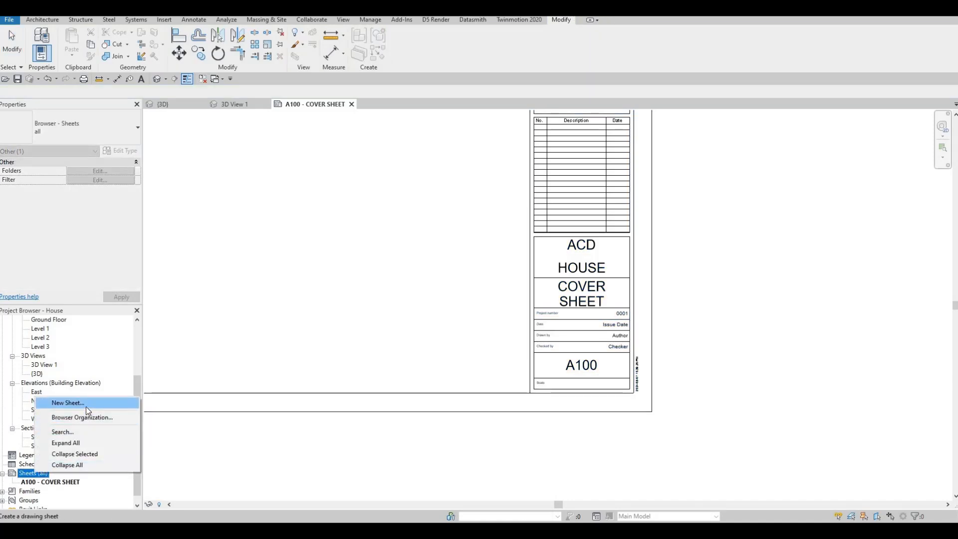
pyautogui.click(86, 406)
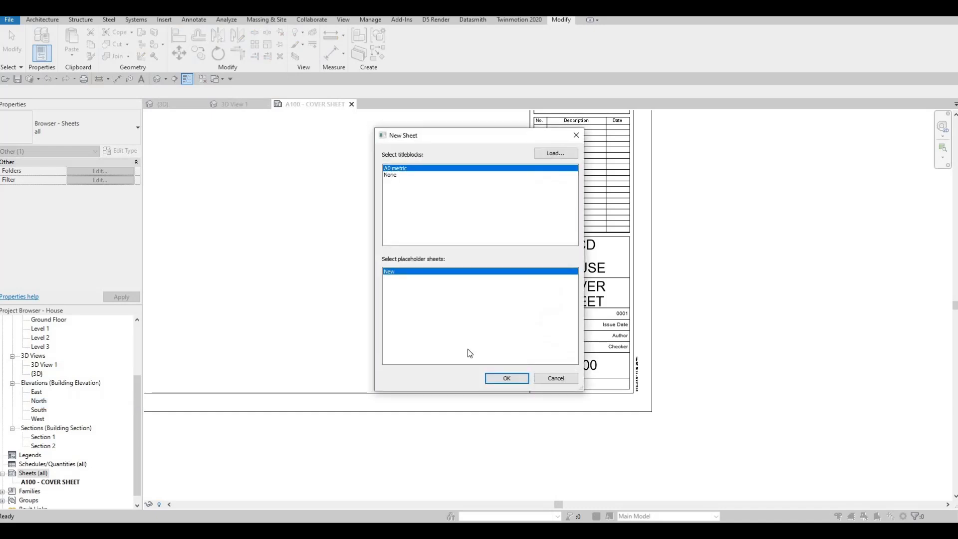
pyautogui.click(493, 377)
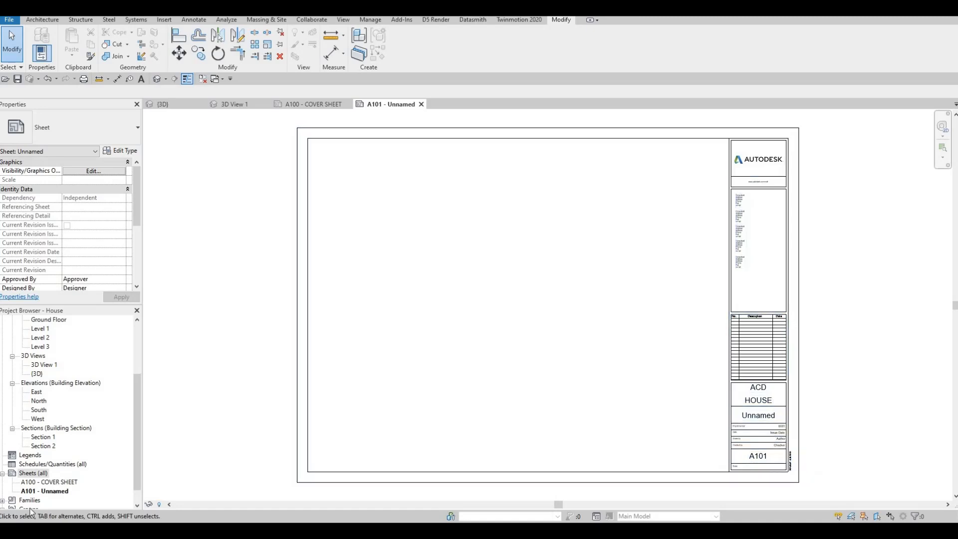
pyautogui.rightClick(28, 474)
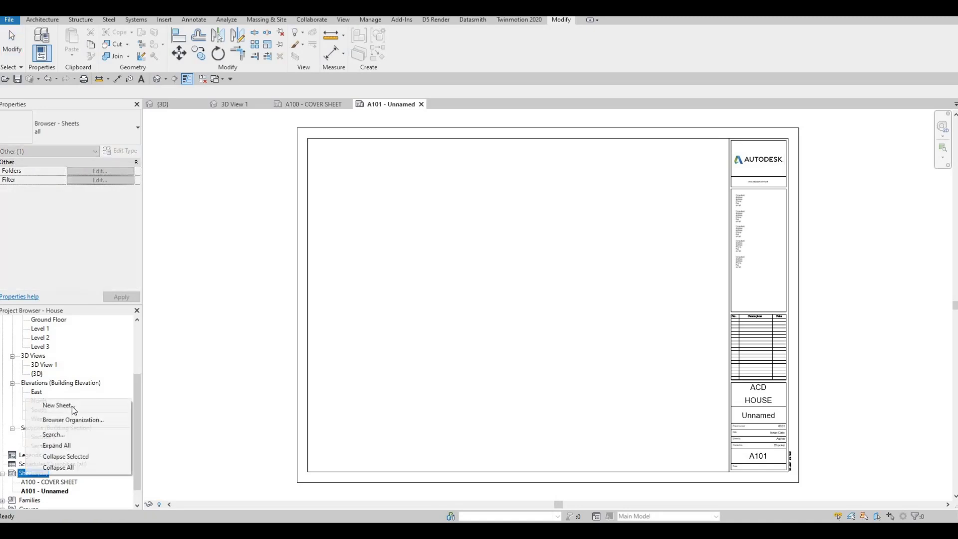
pyautogui.click(521, 378)
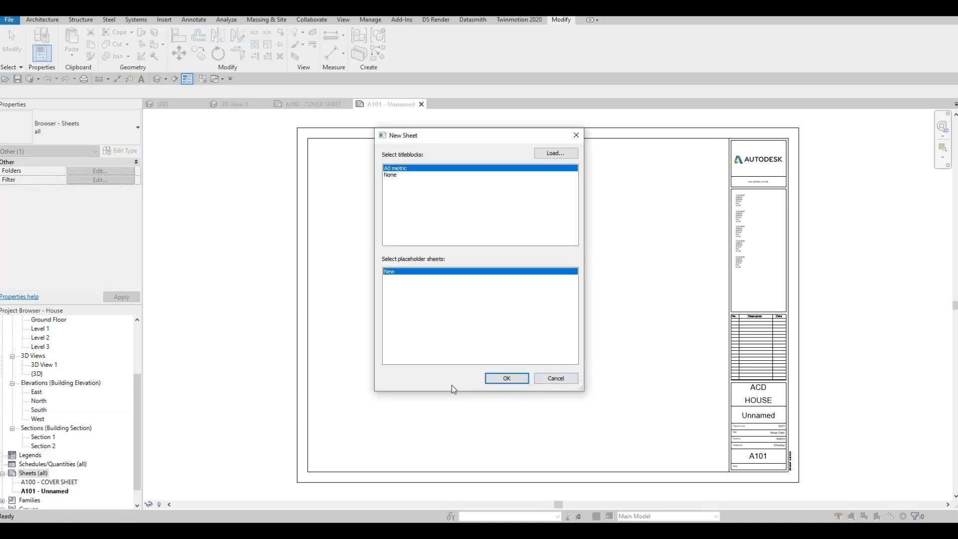
pyautogui.click(31, 473)
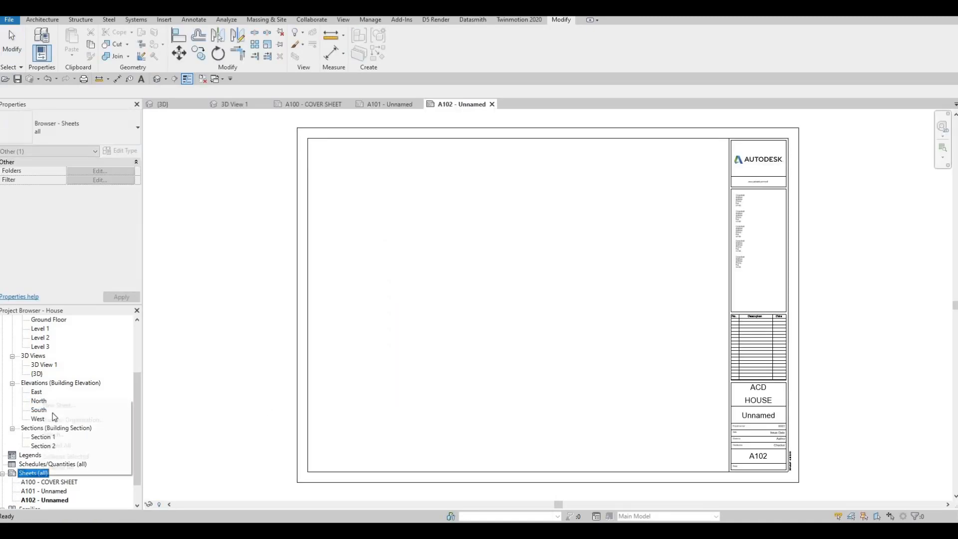
pyautogui.rightClick(31, 472)
pyautogui.press('Return')
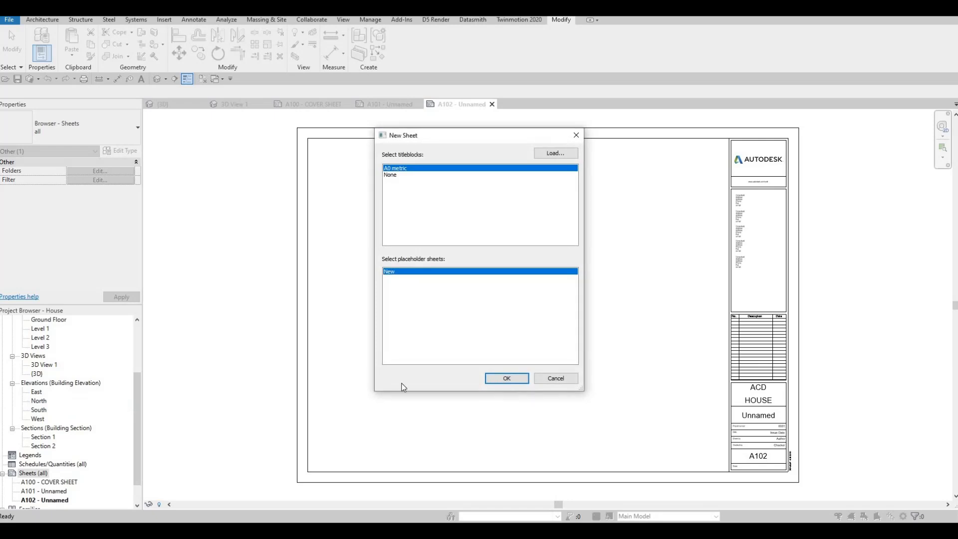
pyautogui.press('Return')
pyautogui.rightClick(27, 472)
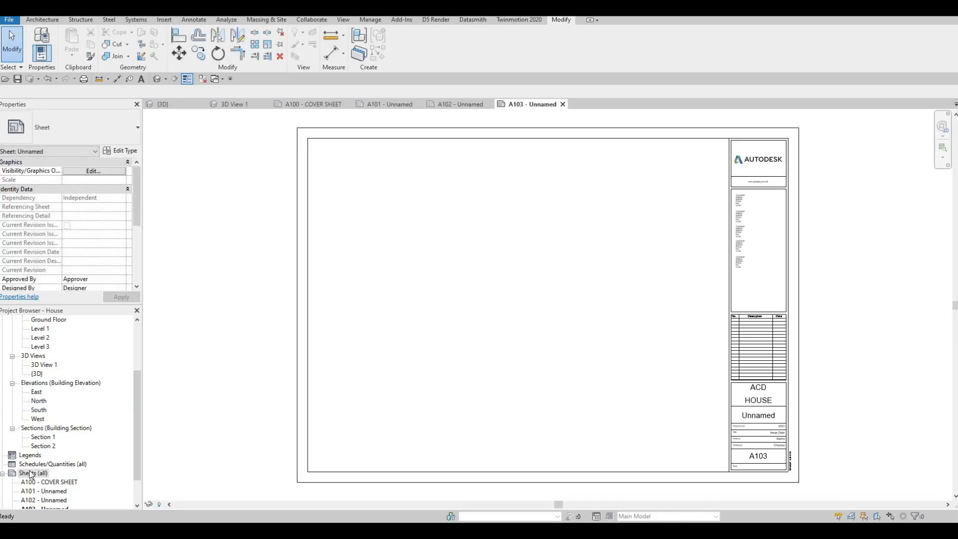
pyautogui.press('Return')
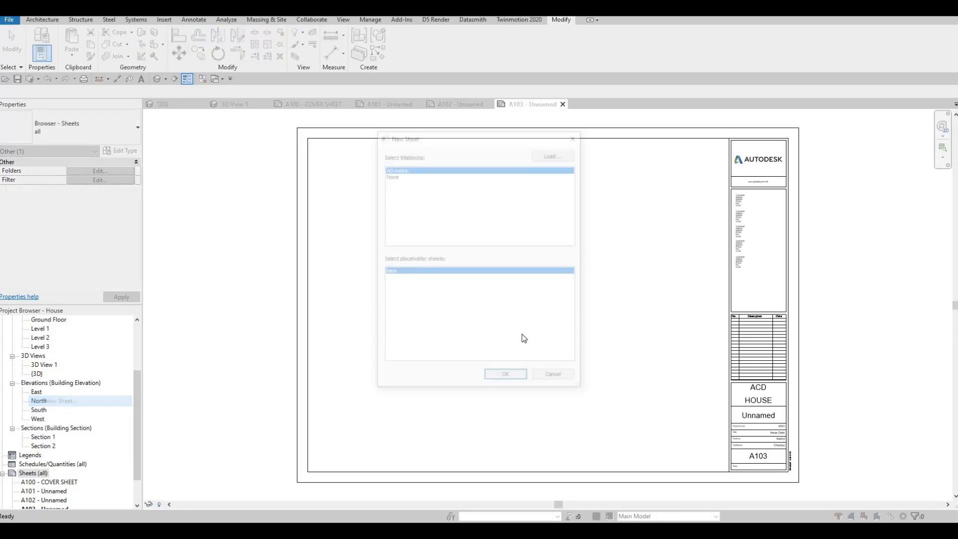
pyautogui.click(505, 378)
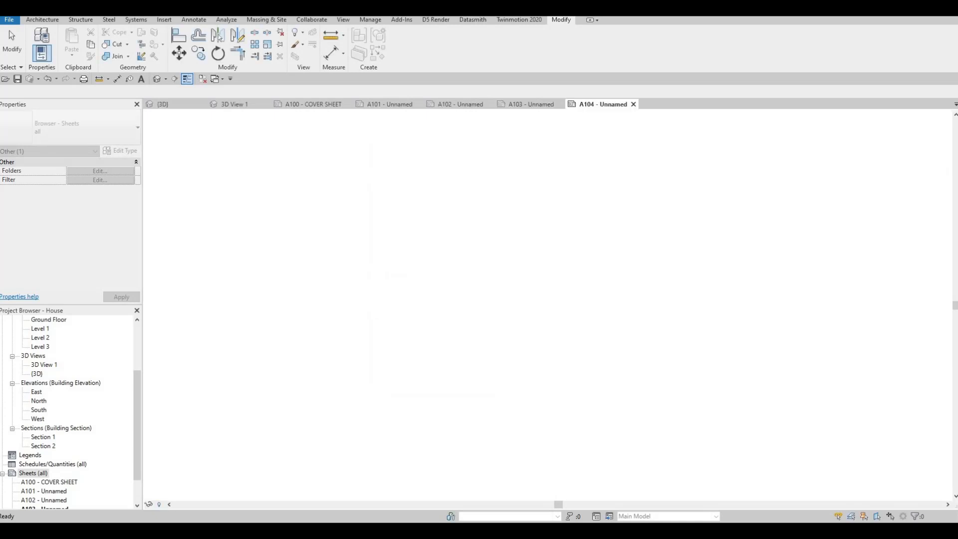
# Step: Open sheet A101 and set its sheet name to FIRST FLOOR in the title block
pyautogui.scroll(-1, 250, 319)
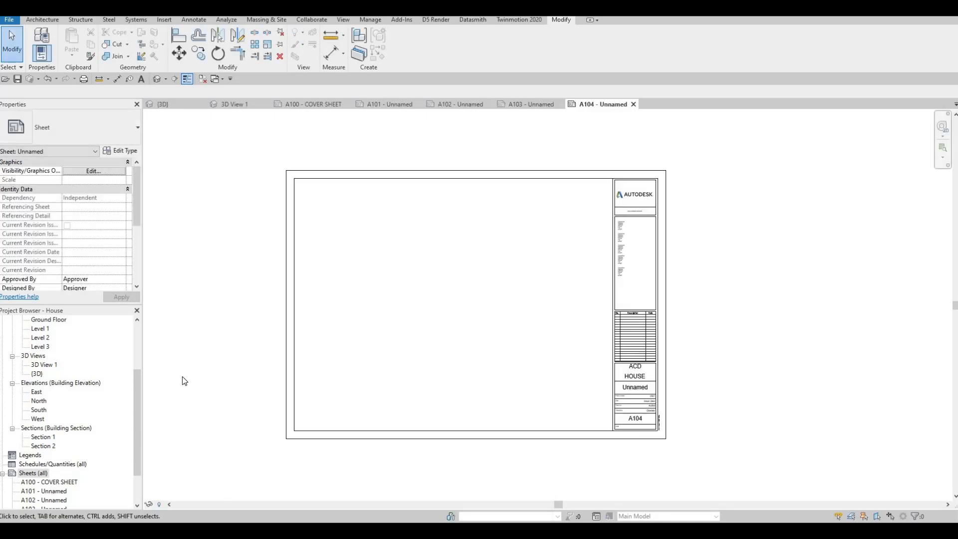
pyautogui.moveTo(342, 256); pyautogui.dragTo(313, 147, button='middle')
pyautogui.scroll(-1, 374, 190)
pyautogui.scroll(2, 360, 150)
pyautogui.click(384, 105)
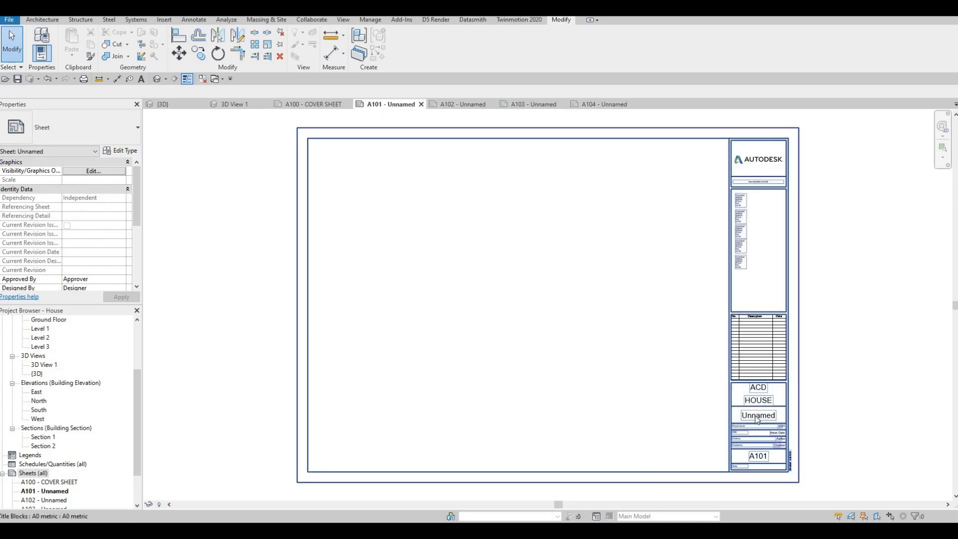
pyautogui.click(756, 417)
pyautogui.click(756, 417)
pyautogui.write('first ')
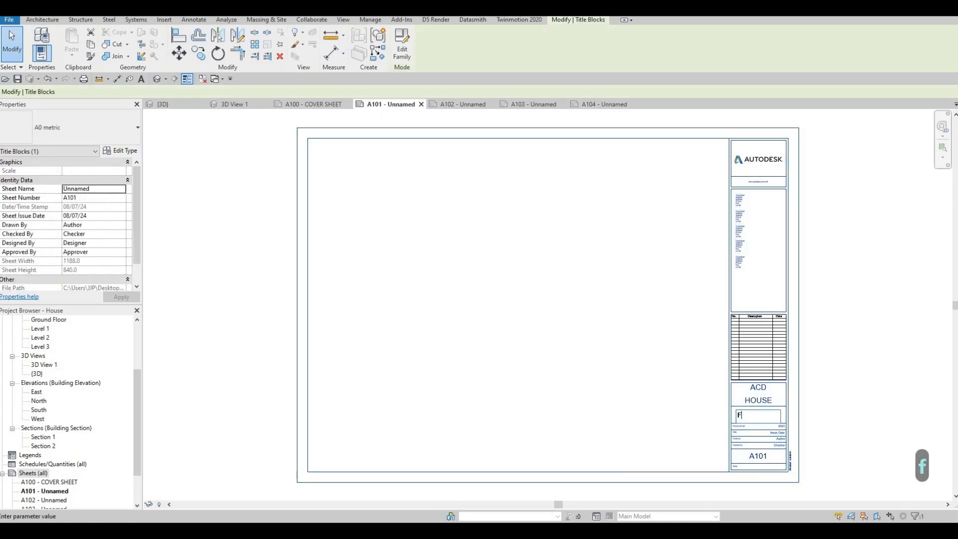
pyautogui.write('floor')
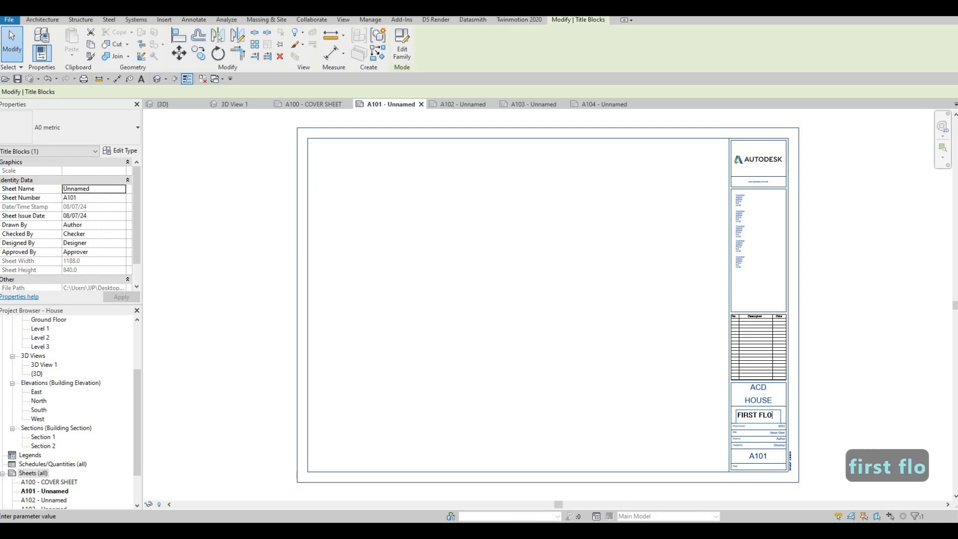
pyautogui.press('Return')
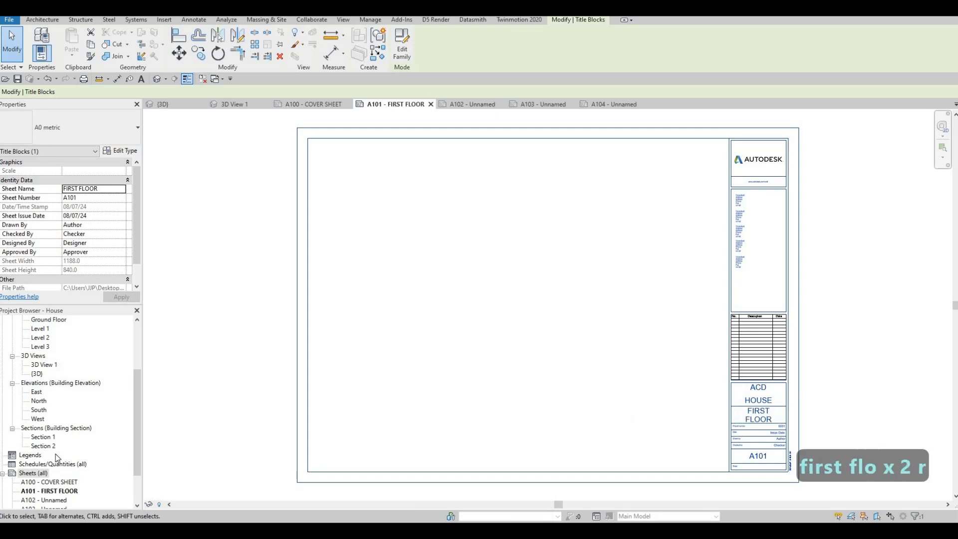
# Step: Rename sheet A102 as SECOND FLOOR from the project's sheet list
pyautogui.scroll(-2, 58, 459)
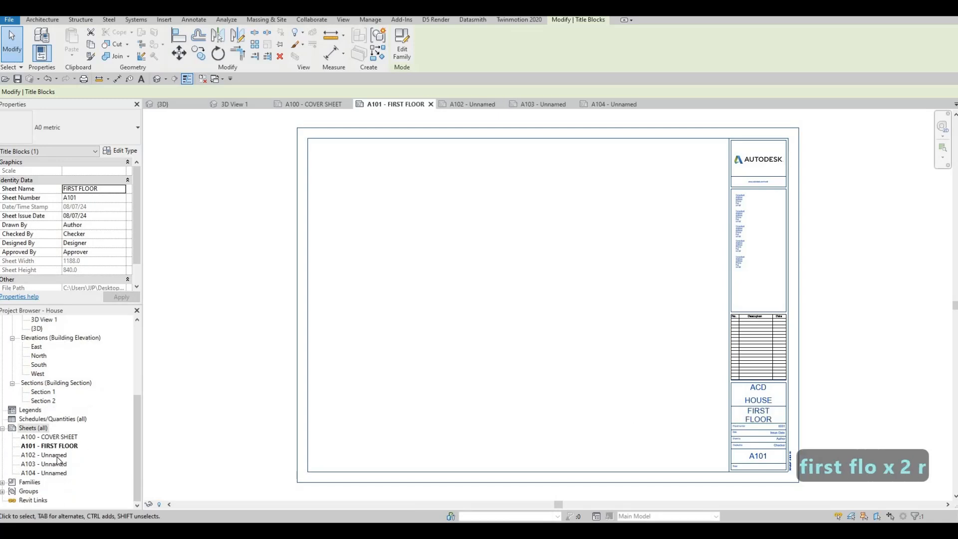
pyautogui.click(54, 455)
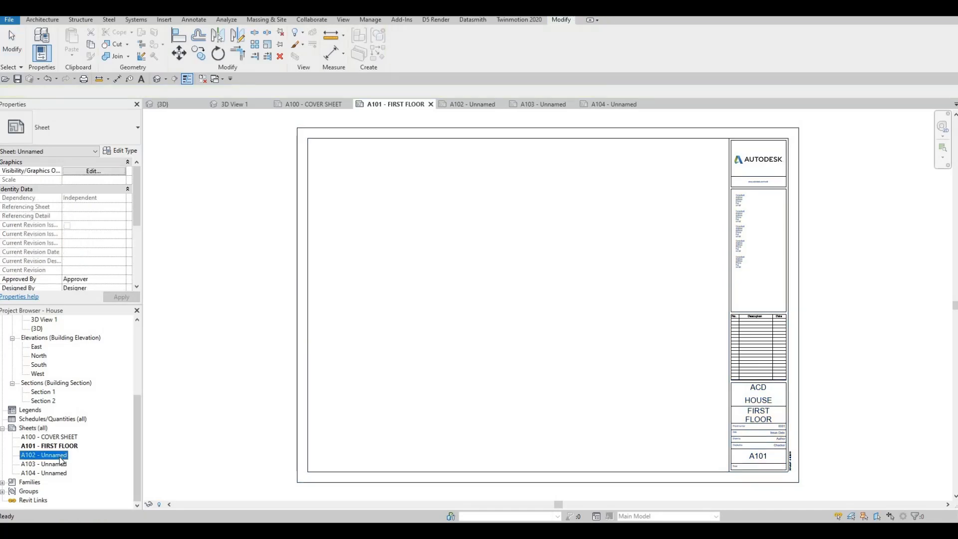
pyautogui.press('F2')
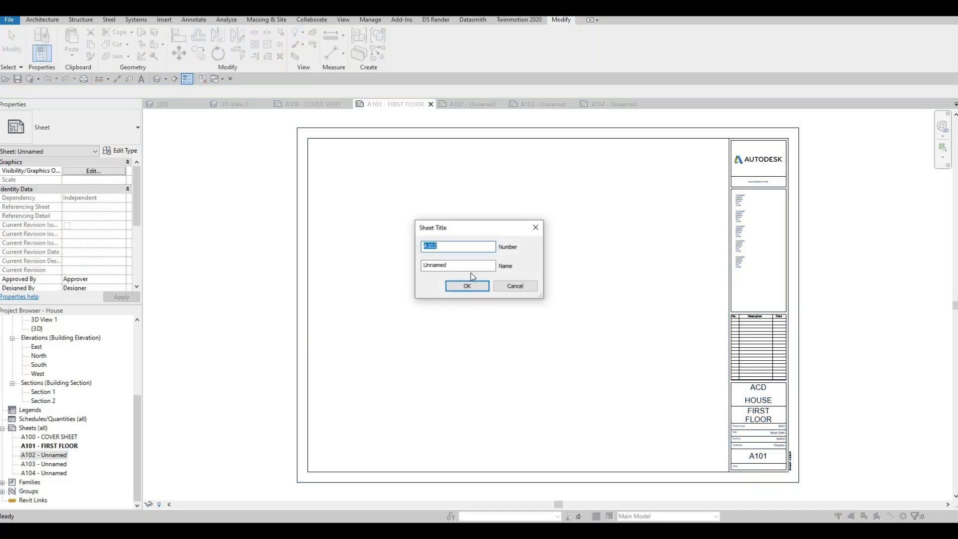
pyautogui.doubleClick(424, 265)
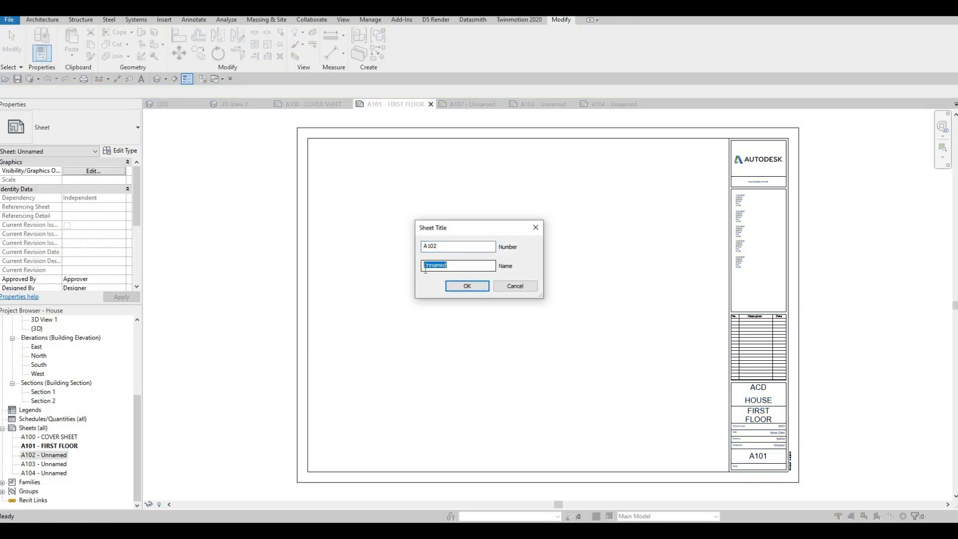
pyautogui.write('SECO')
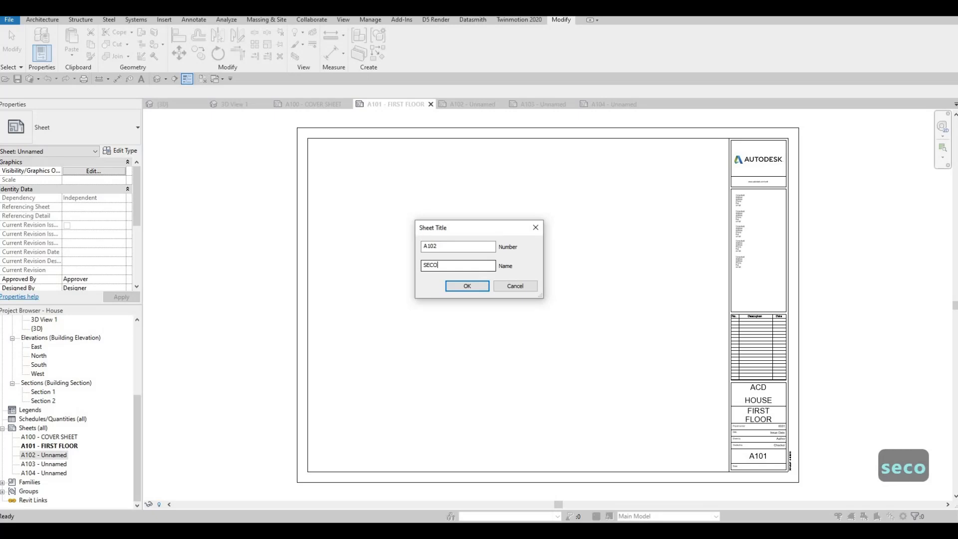
pyautogui.write('ND FLOOR')
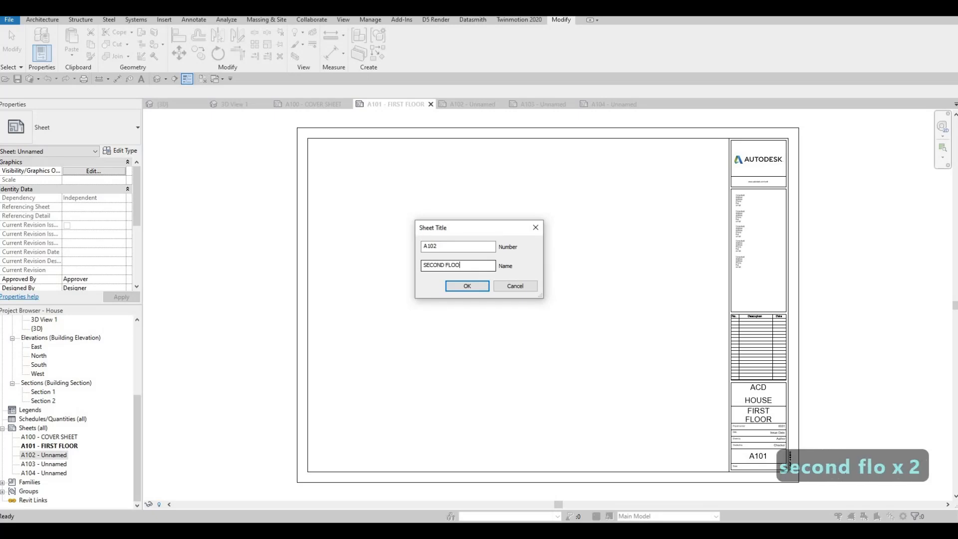
pyautogui.click(467, 286)
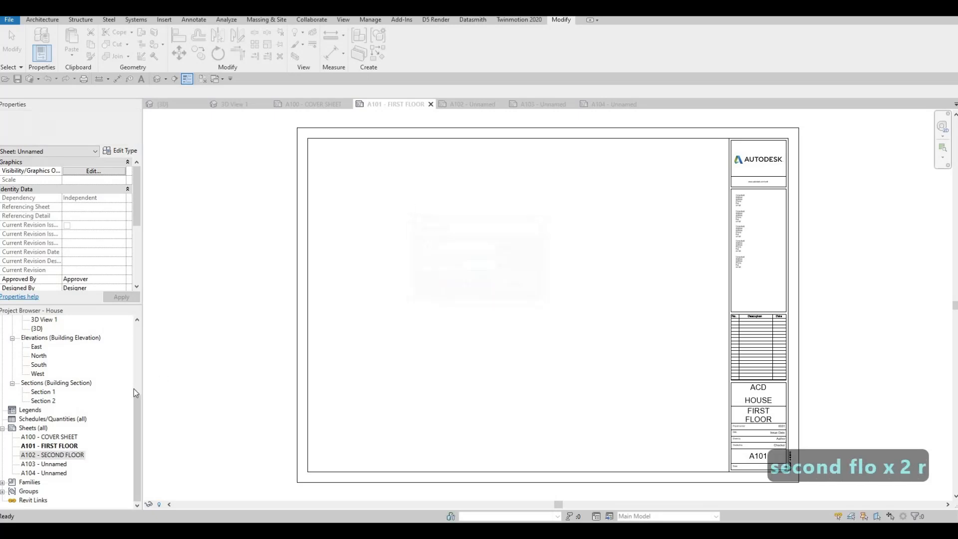
# Step: Open sheet A103 and rename it as ELEVATION through its sheet title settings
pyautogui.doubleClick(58, 464)
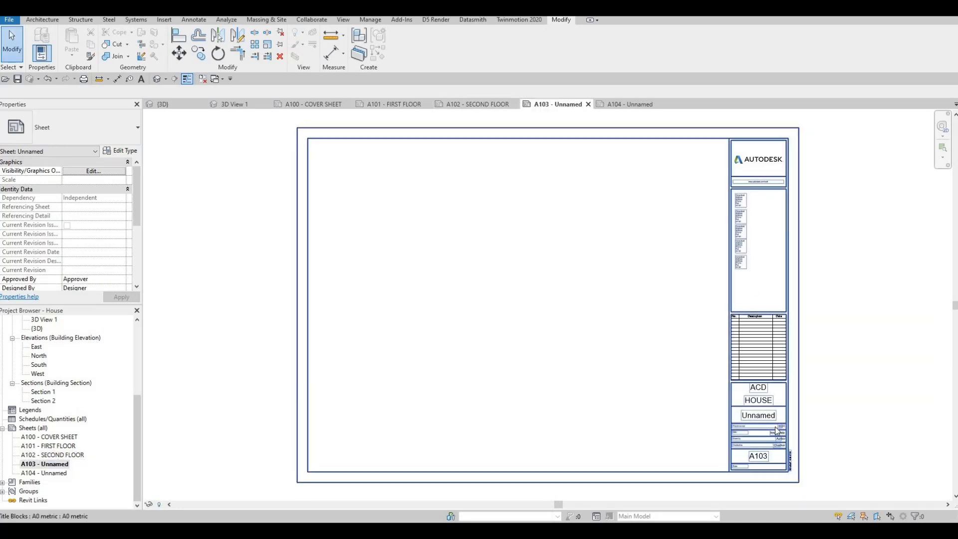
pyautogui.click(47, 468)
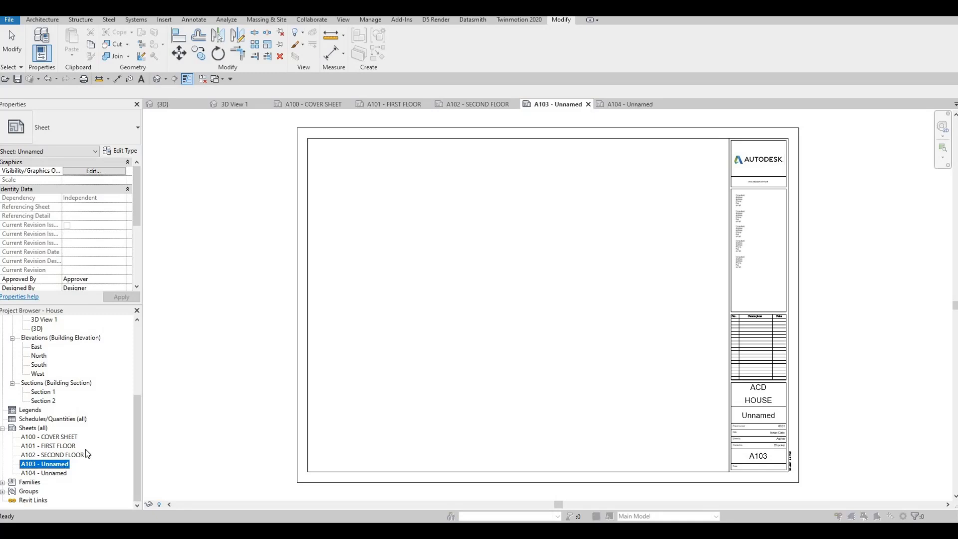
pyautogui.click(44, 467)
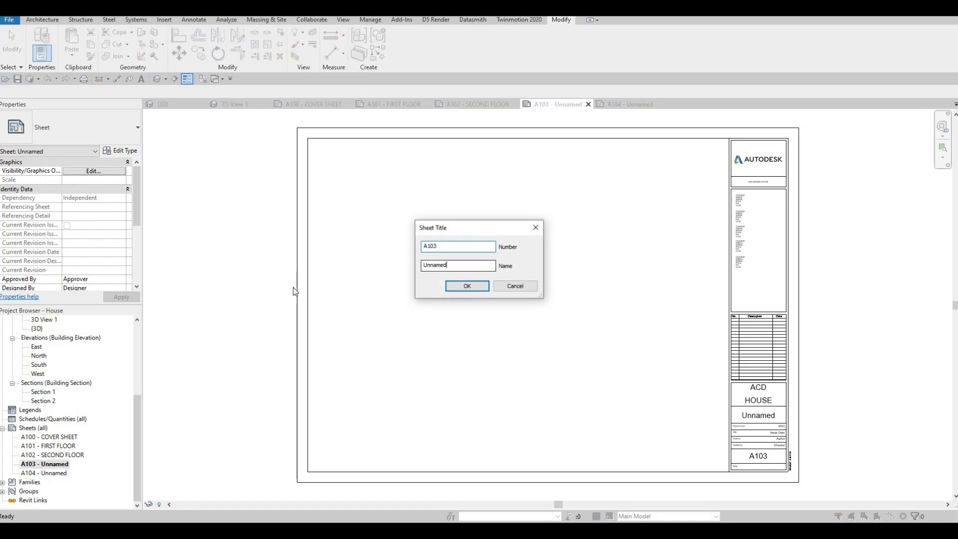
pyautogui.hotkey('ctrl', 'a')
pyautogui.write('ELEV')
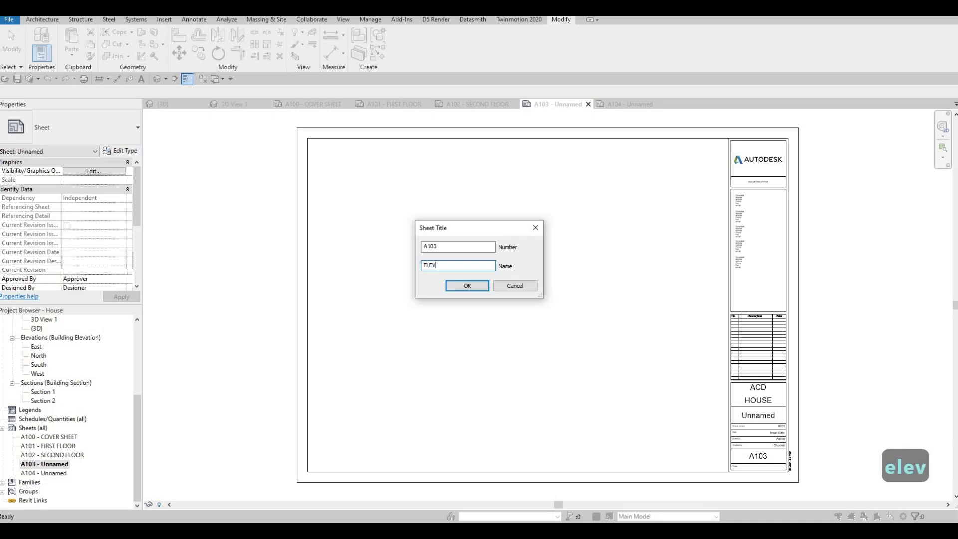
pyautogui.write('ATION')
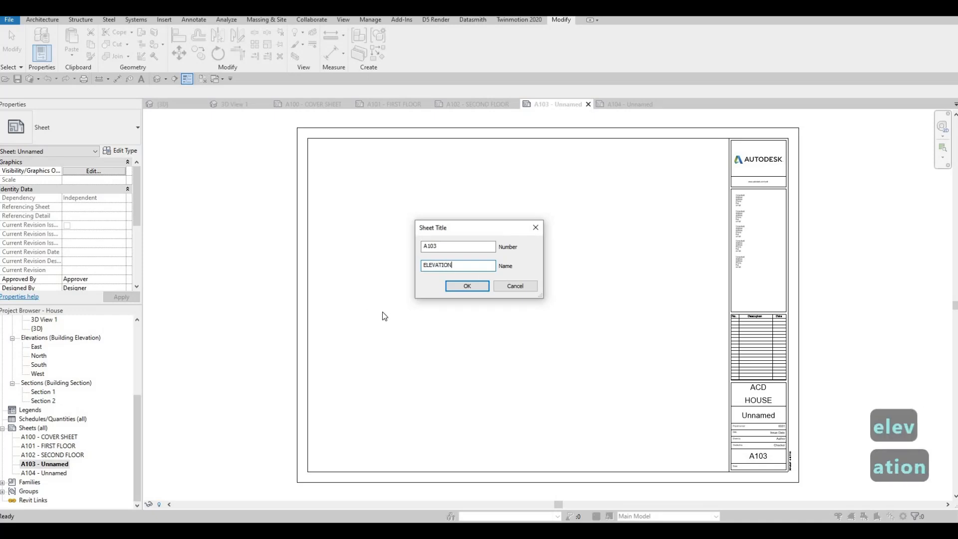
pyautogui.click(466, 286)
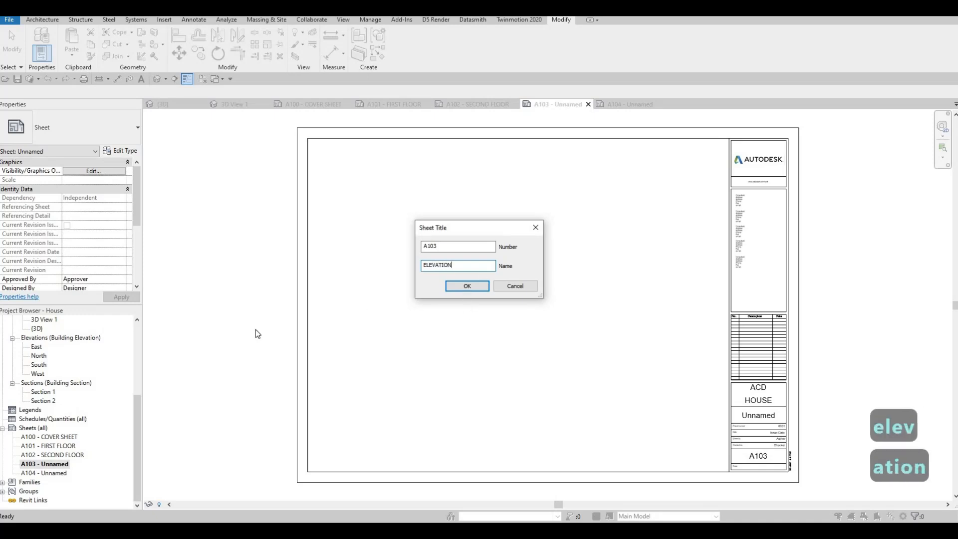
# Step: Rename sheet A104 as ELEVATION, keeping its sheet number
pyautogui.click(58, 473)
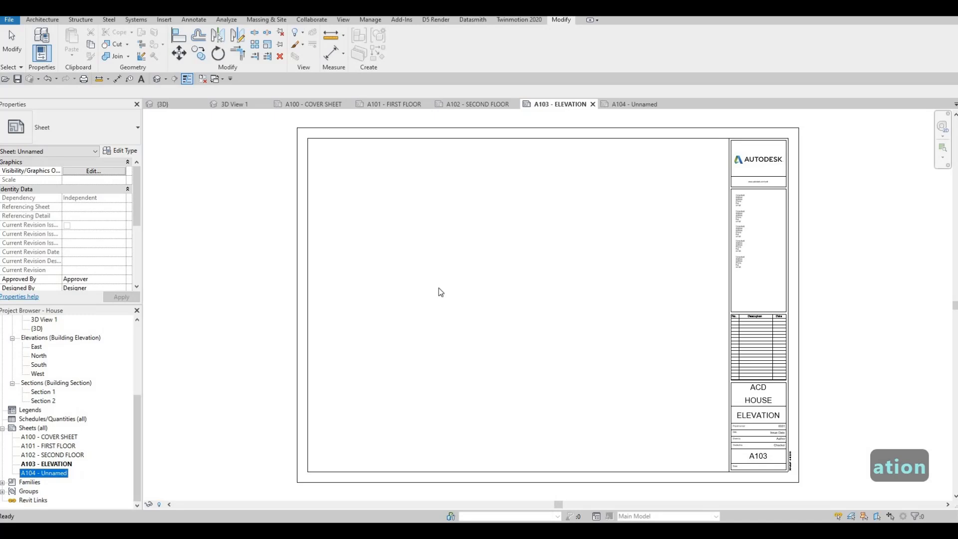
pyautogui.press('F2')
pyautogui.press('Tab')
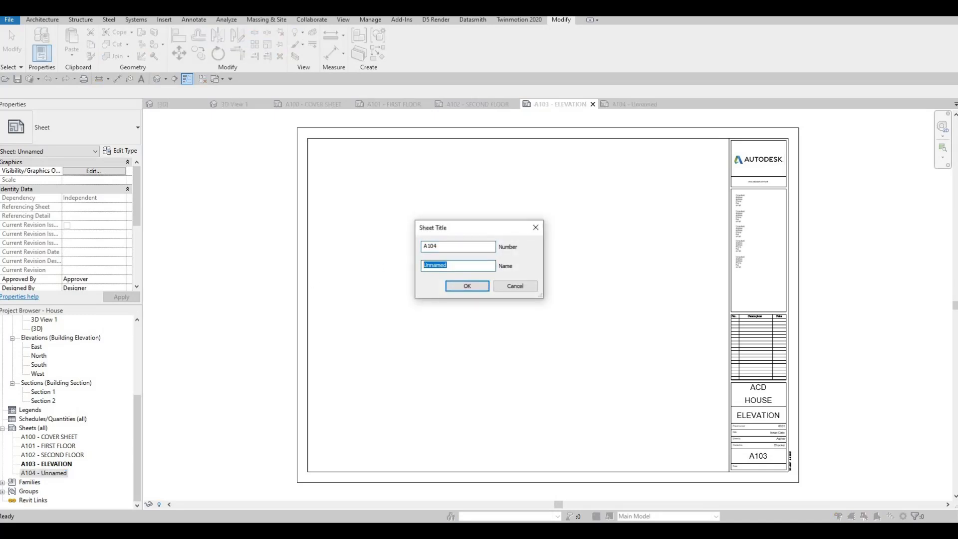
pyautogui.write('ELEVATION')
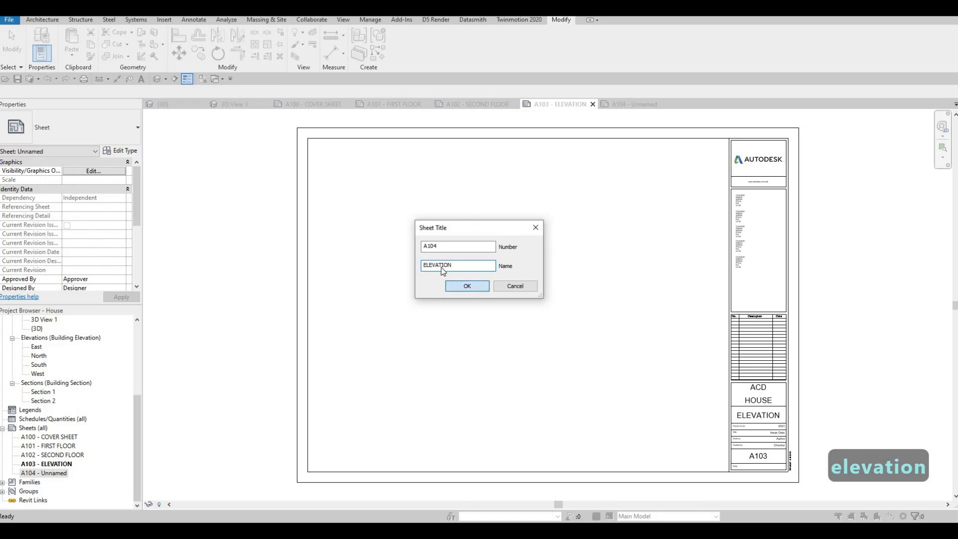
pyautogui.press('Return')
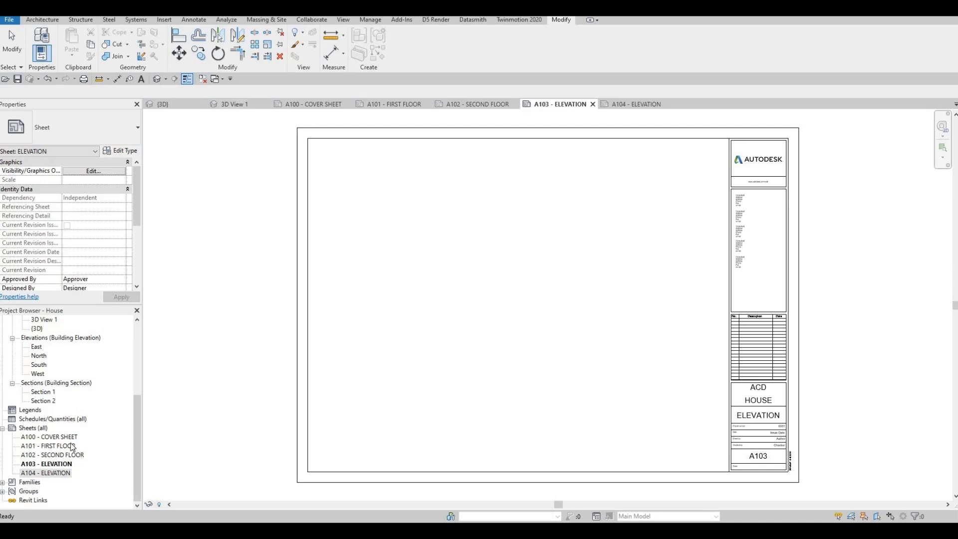
# Step: Switch to 3D View 1 and render it at Draft quality and screen resolution
pyautogui.click(243, 106)
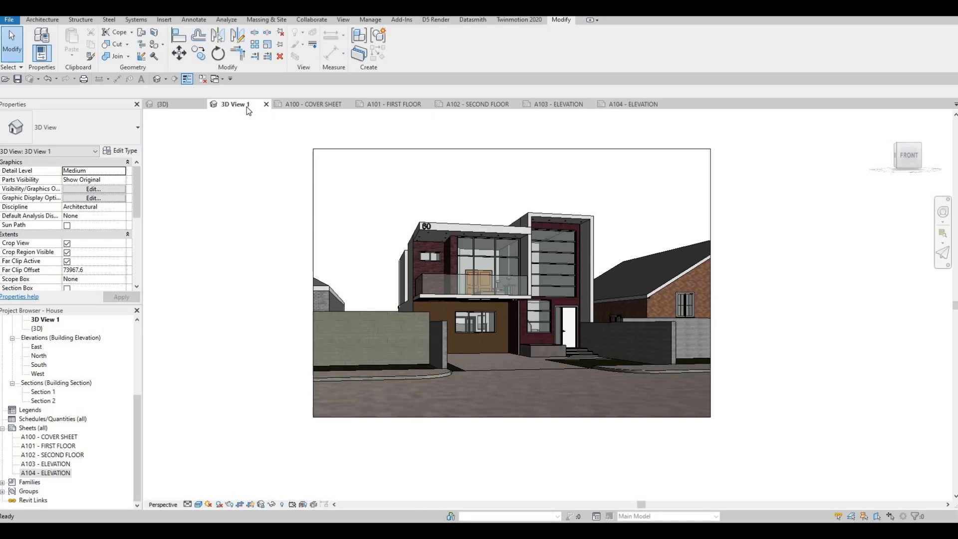
pyautogui.click(164, 21)
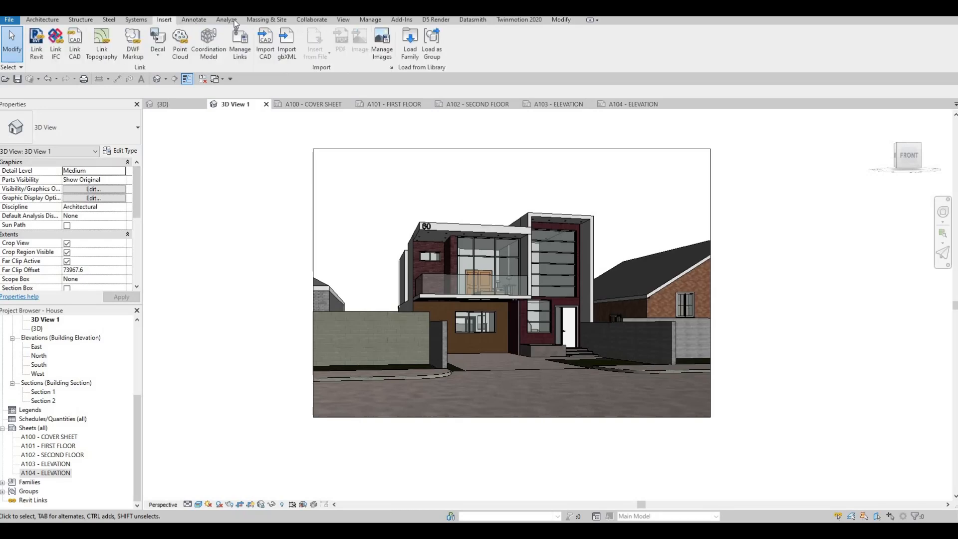
pyautogui.click(265, 20)
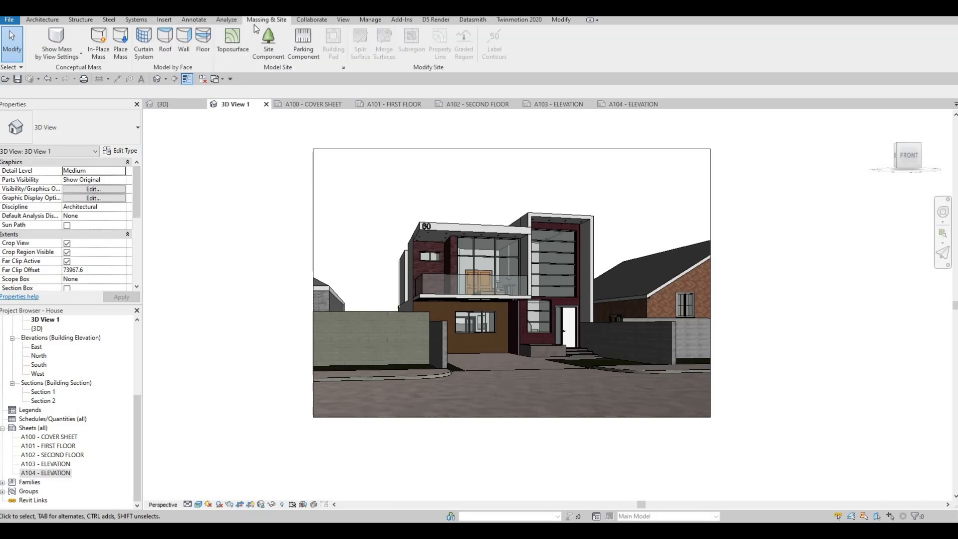
pyautogui.click(344, 20)
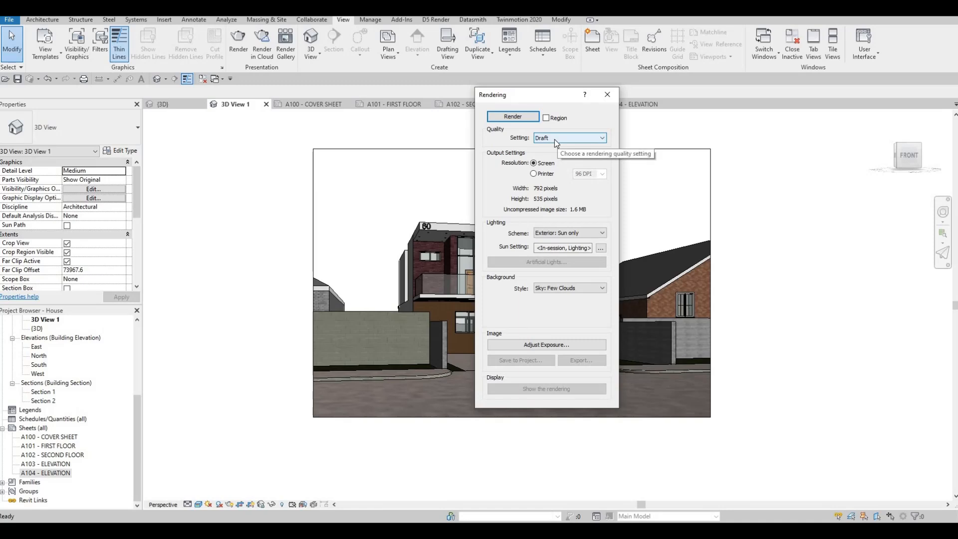
pyautogui.click(555, 140)
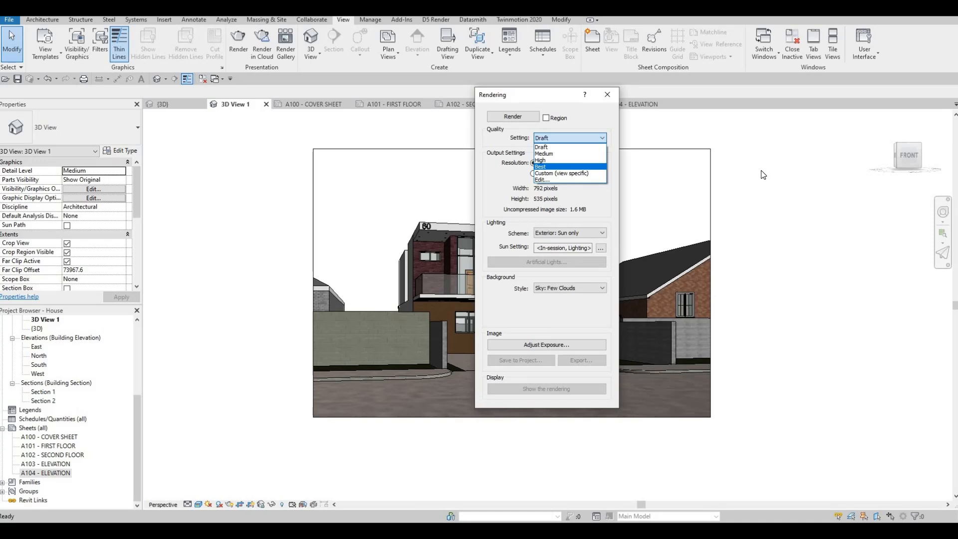
pyautogui.click(732, 171)
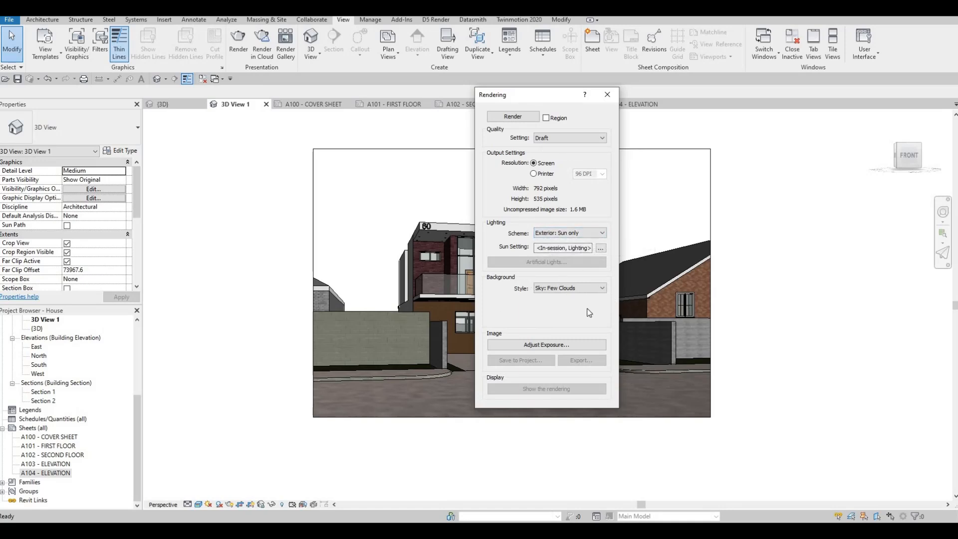
pyautogui.click(515, 117)
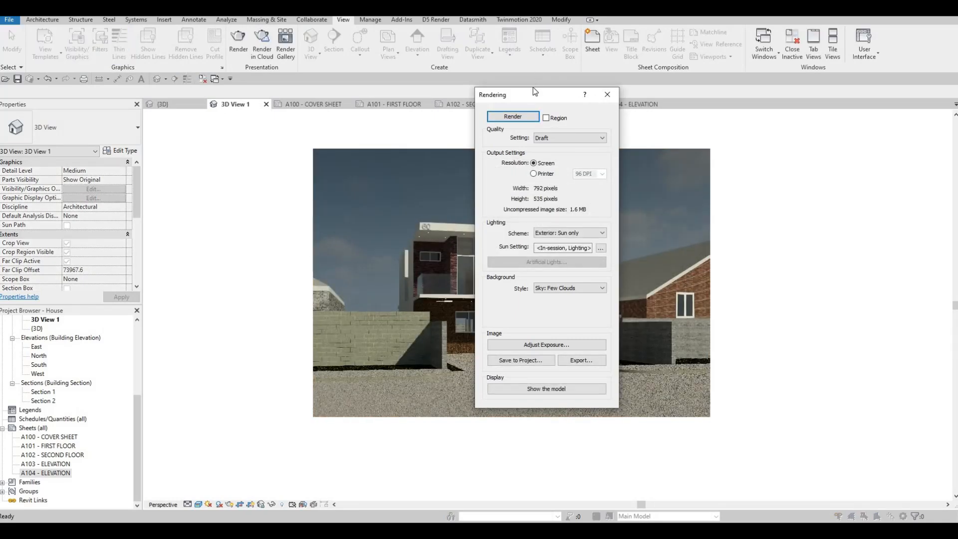
# Step: Adjust the render's exposure value to 13.45, highlights to 0.29, shadows to 0.34 and white point to 6768.5
pyautogui.moveTo(543, 97); pyautogui.dragTo(823, 109)
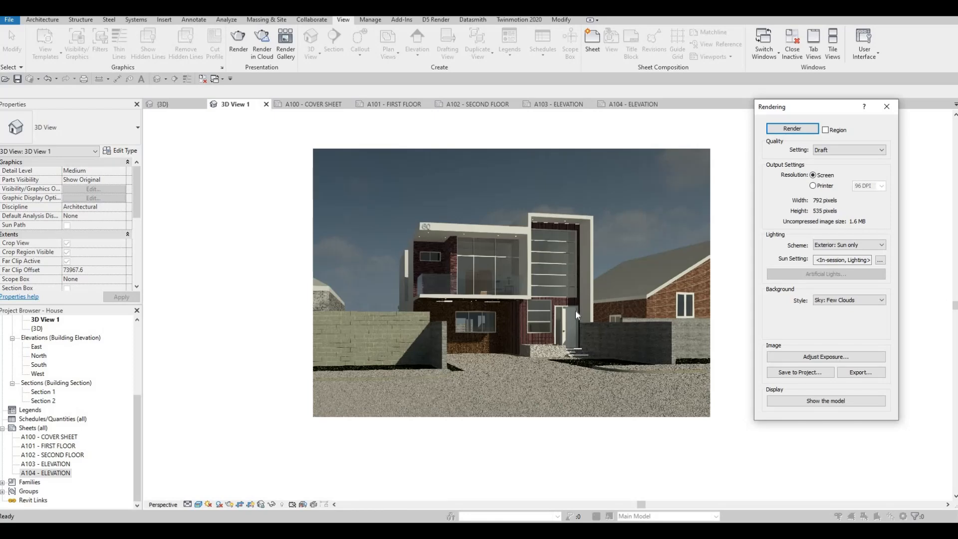
pyautogui.click(810, 359)
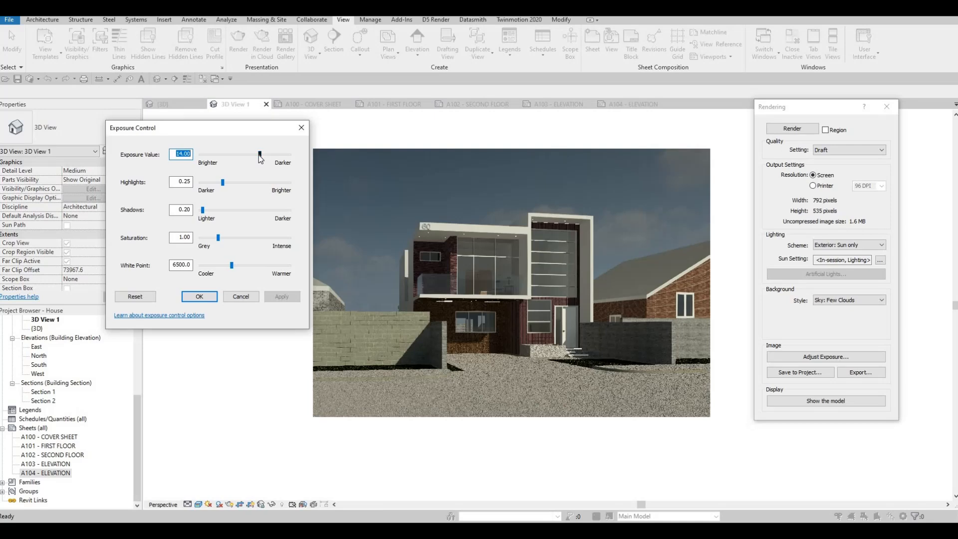
pyautogui.click(259, 156)
pyautogui.moveTo(257, 155); pyautogui.dragTo(255, 154)
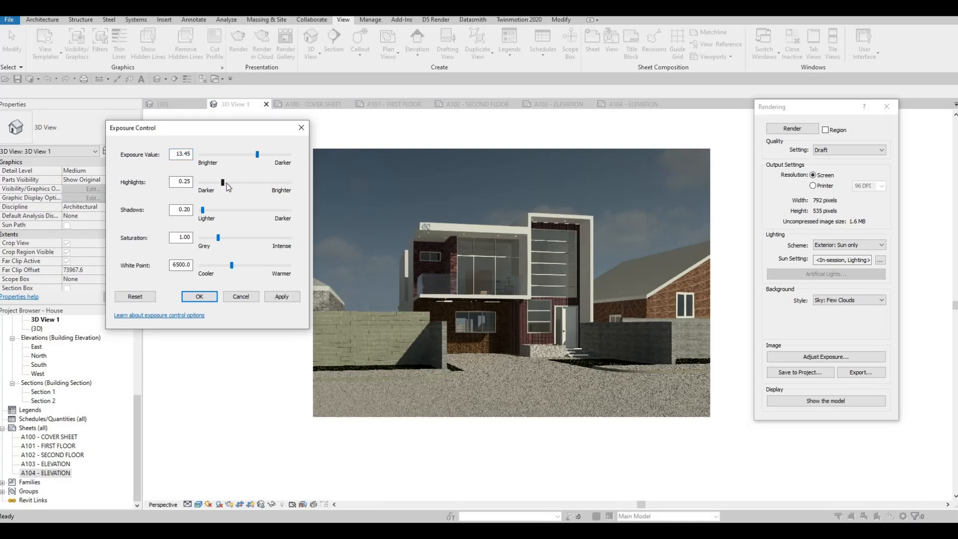
pyautogui.moveTo(227, 184); pyautogui.dragTo(230, 183)
pyautogui.moveTo(234, 268); pyautogui.dragTo(236, 269)
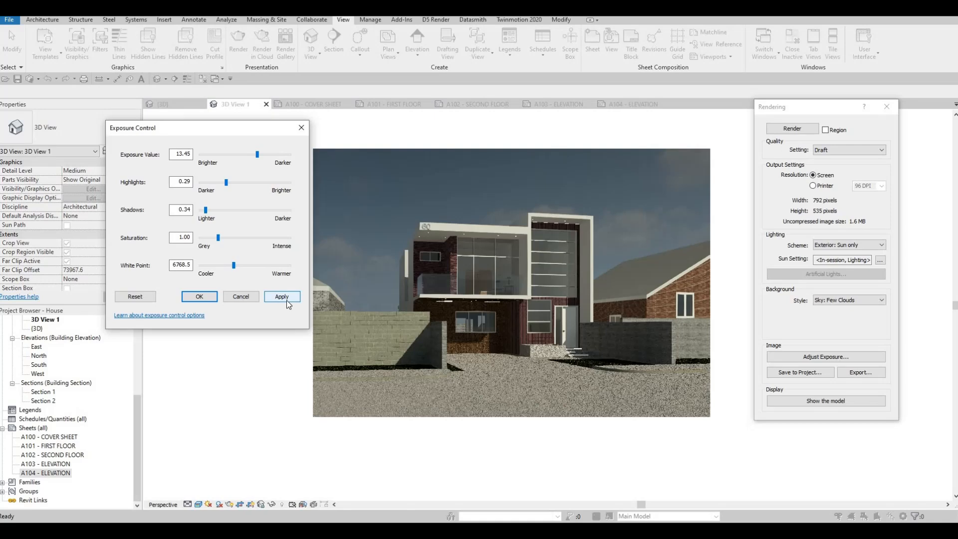
pyautogui.click(288, 302)
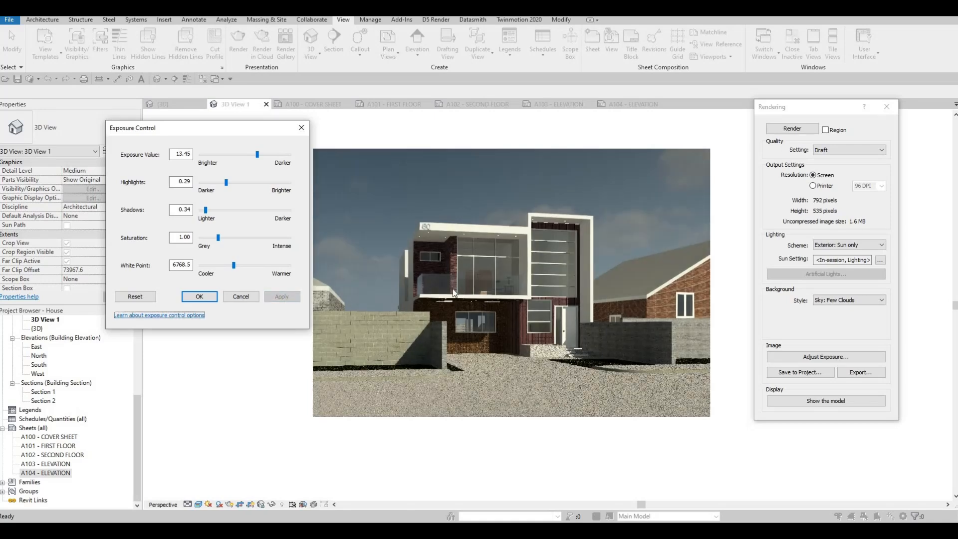
pyautogui.click(199, 297)
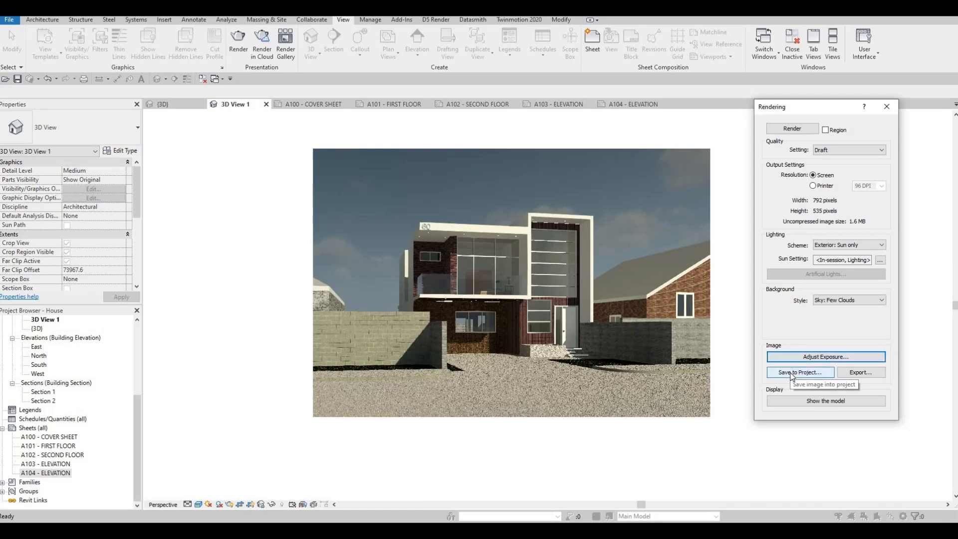
# Step: Save the rendered image to the project under the suggested name and expand the Renderings branch
pyautogui.click(790, 373)
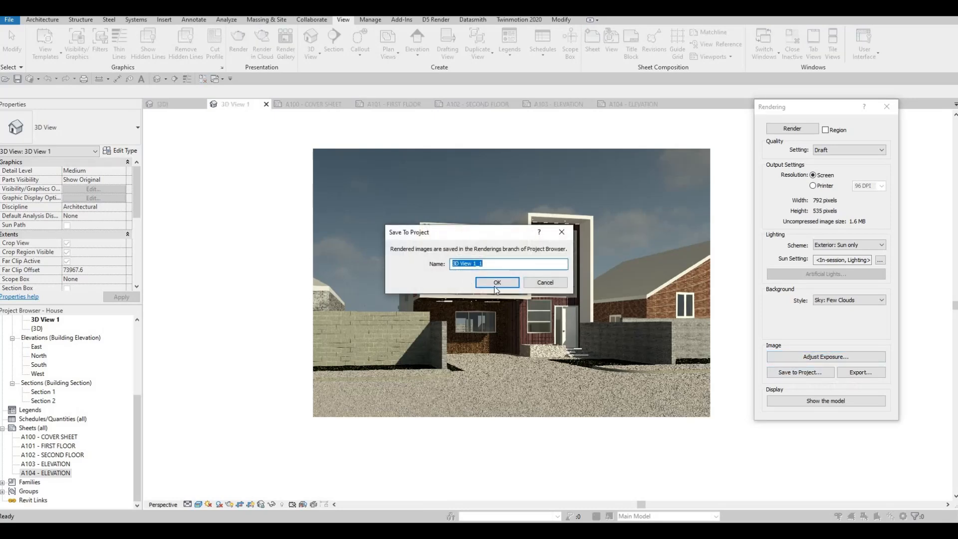
pyautogui.click(489, 285)
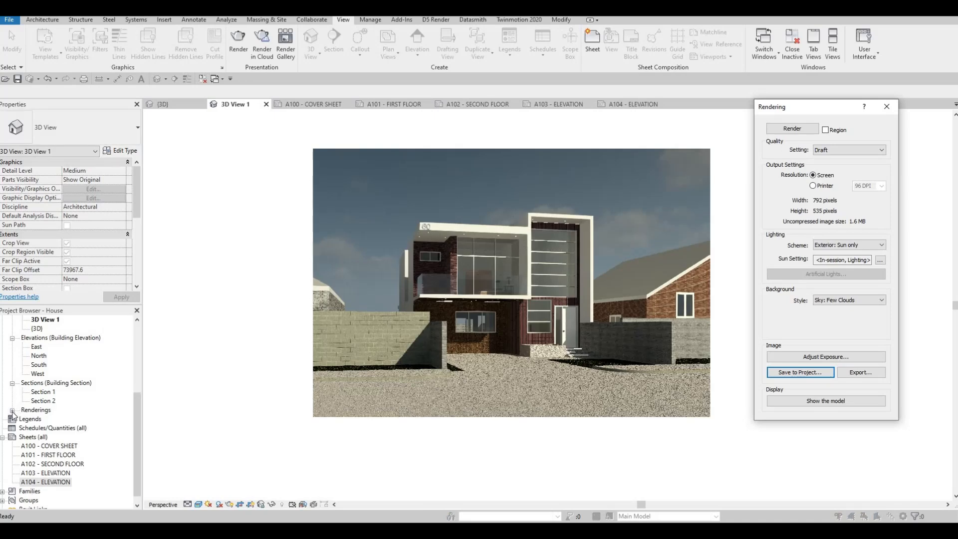
pyautogui.click(12, 409)
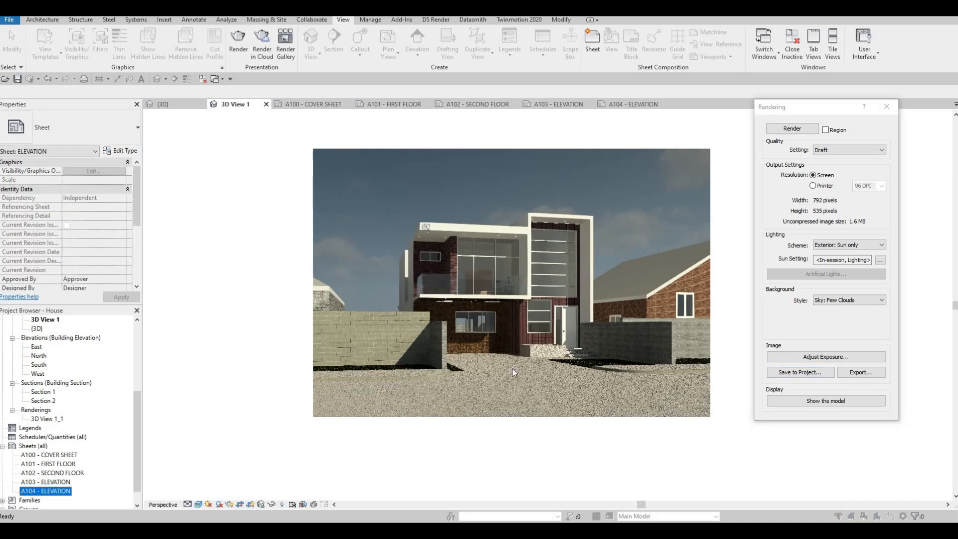
# Step: Check the file types offered for exporting the rendered image, cancel the export and close the rendering settings
pyautogui.click(859, 371)
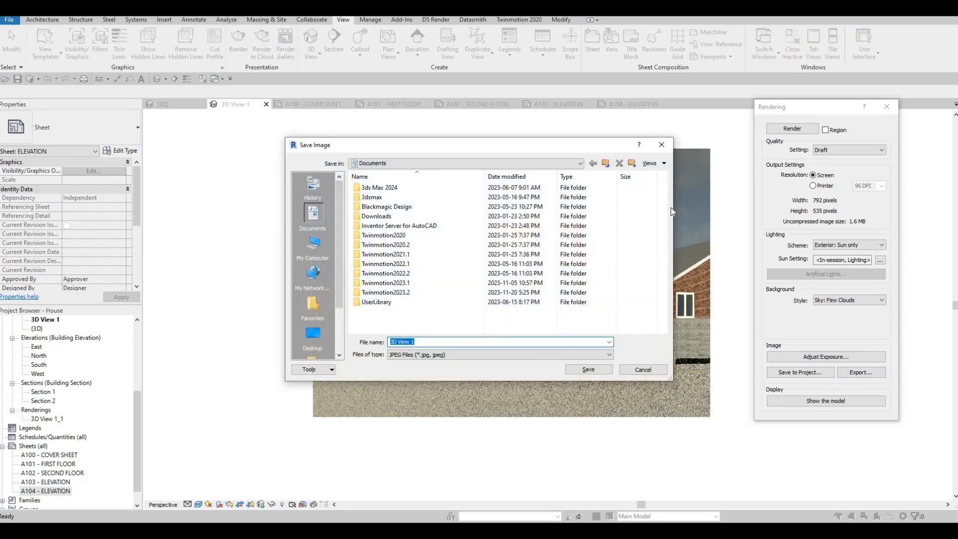
pyautogui.click(407, 355)
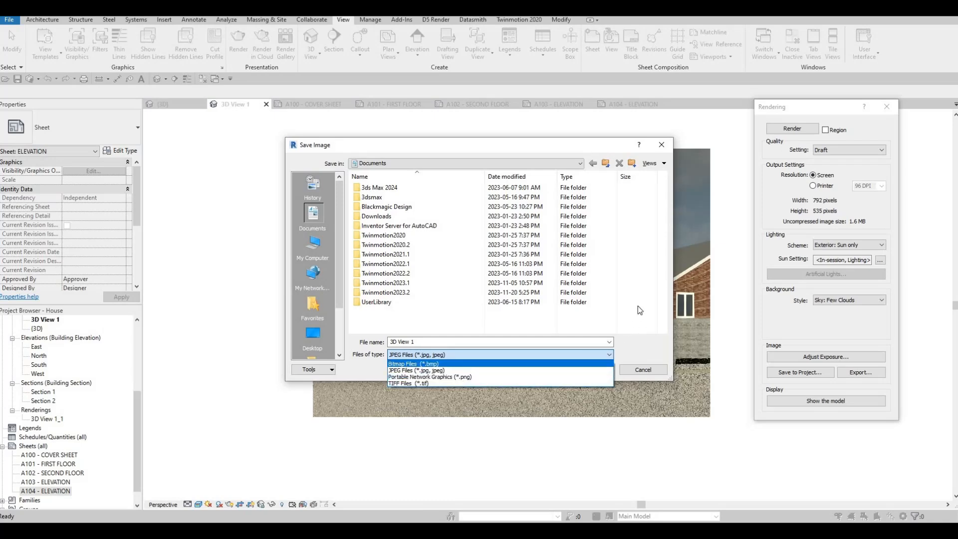
pyautogui.click(662, 146)
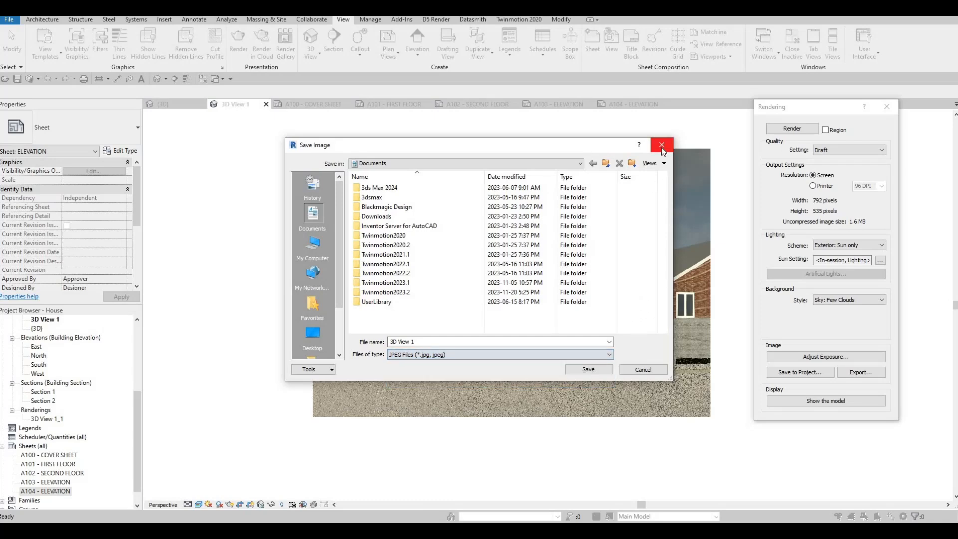
pyautogui.click(662, 146)
pyautogui.click(886, 108)
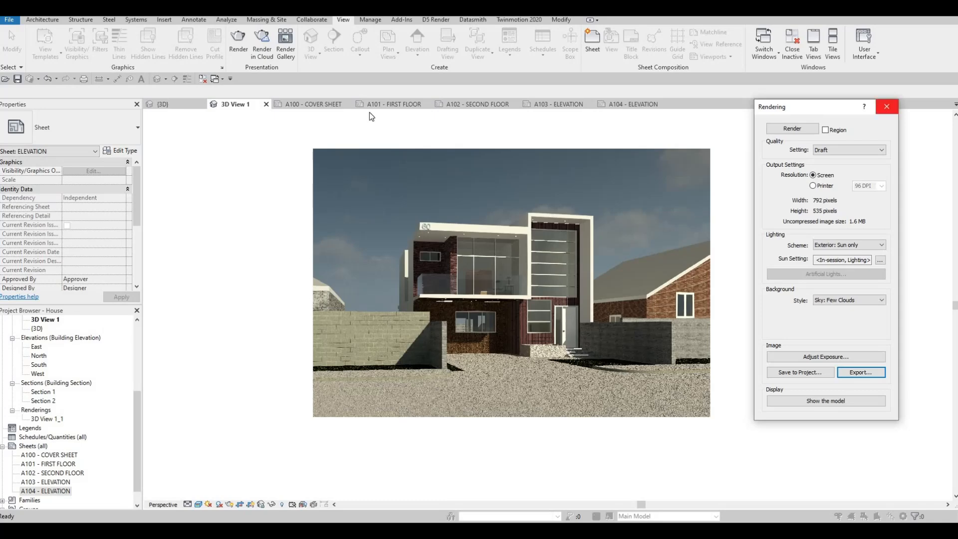
# Step: Open sheet A100 - COVER SHEET and place the rendering 3D View 1_1 in its upper-left area
pyautogui.click(313, 104)
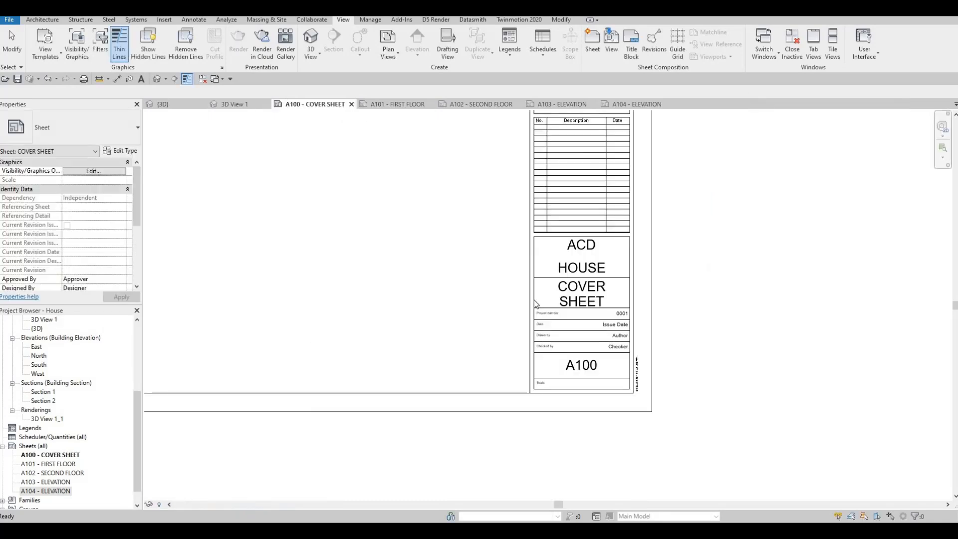
pyautogui.scroll(-2, 568, 331)
pyautogui.moveTo(568, 331); pyautogui.dragTo(810, 421, button='middle')
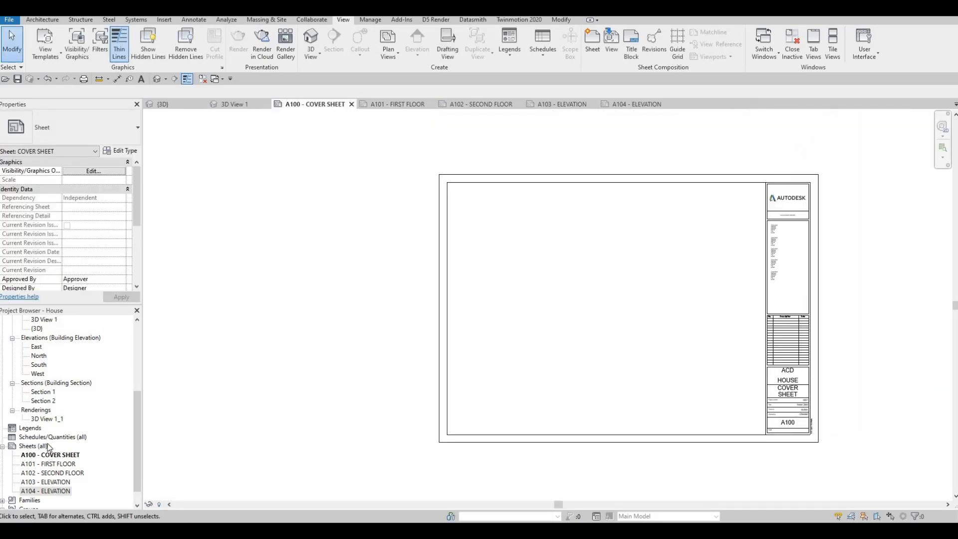
pyautogui.click(47, 419)
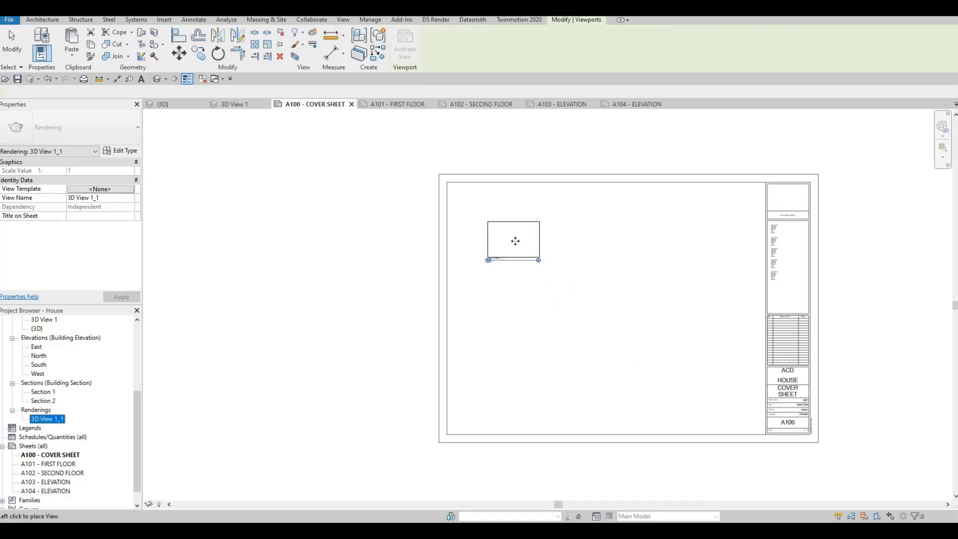
pyautogui.click(514, 239)
# Step: Set the placed rendering's viewport type to No Title
pyautogui.scroll(3, 444, 285)
pyautogui.scroll(2, 444, 286)
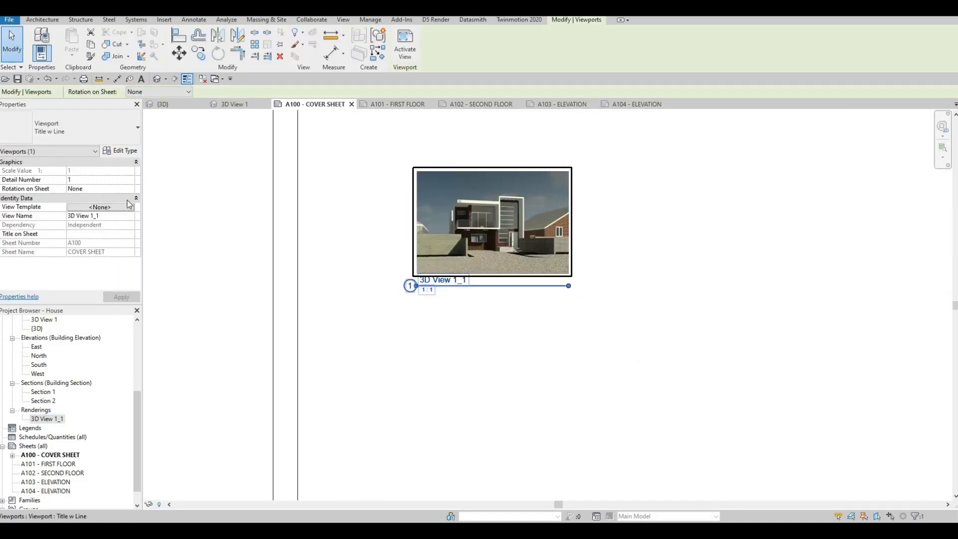
pyautogui.click(86, 131)
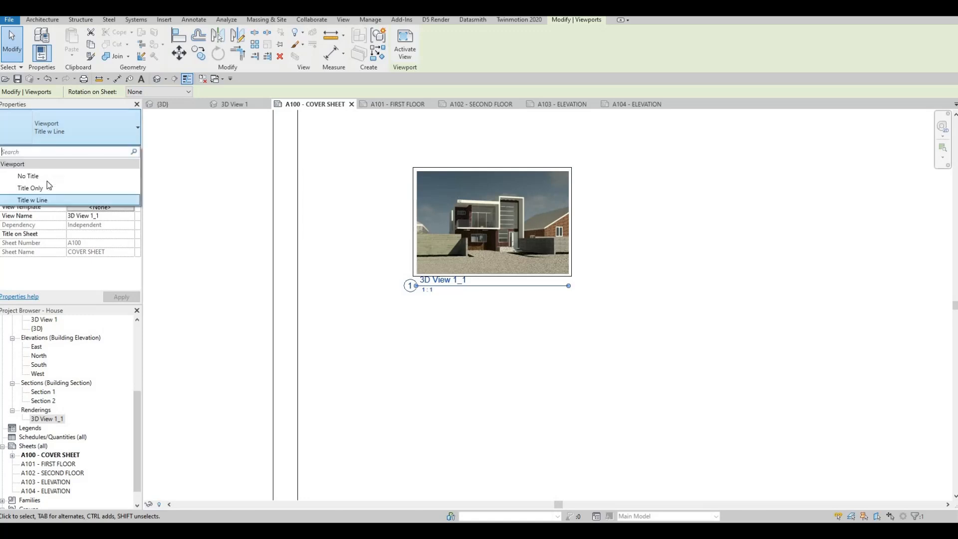
pyautogui.click(28, 175)
pyautogui.scroll(-5, 355, 228)
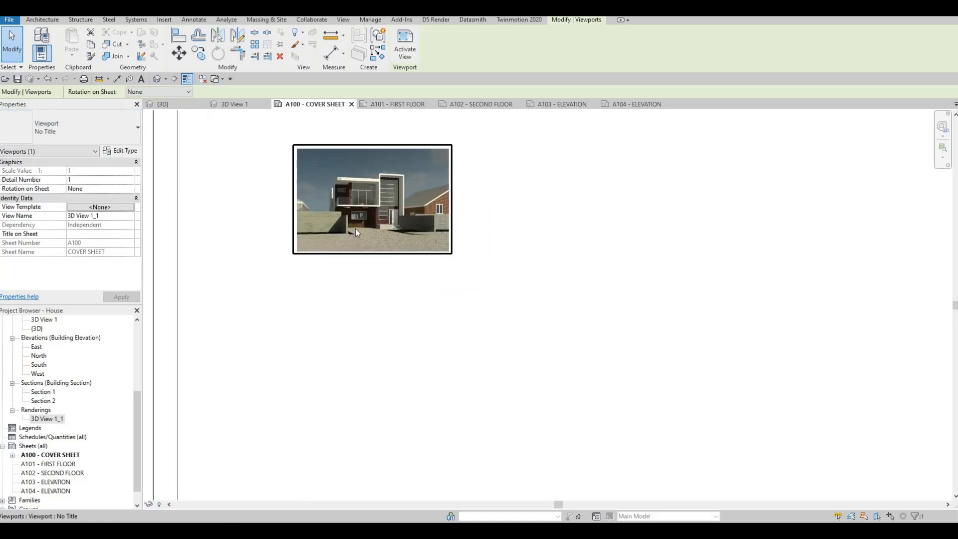
# Step: Activate the rendering's viewport on the cover sheet, enlarge the image to about 849 by 573 and move it toward the sheet's upper-left corner
pyautogui.press('Escape')
pyautogui.doubleClick(360, 231)
pyautogui.click(376, 234)
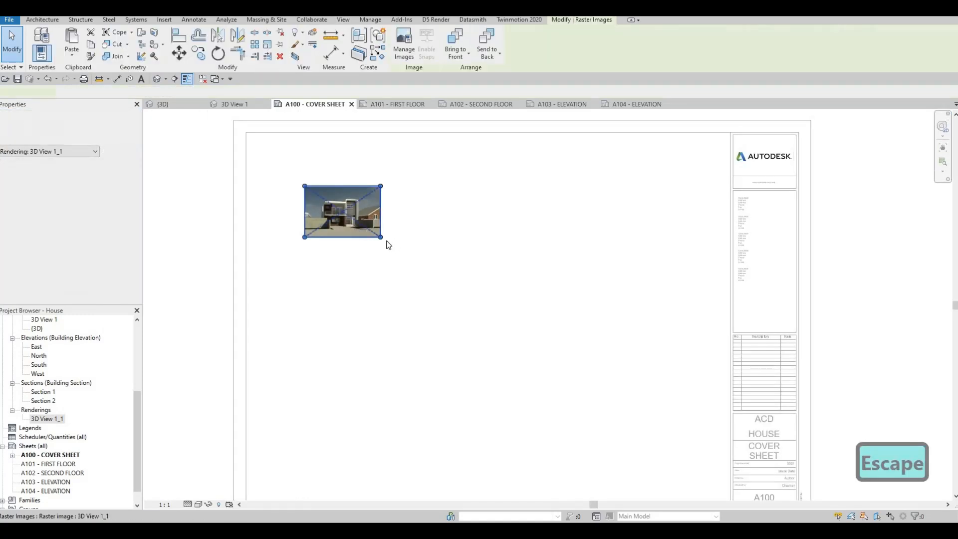
pyautogui.moveTo(380, 237); pyautogui.dragTo(629, 402)
pyautogui.moveTo(513, 326); pyautogui.dragTo(468, 291)
pyautogui.moveTo(596, 391); pyautogui.dragTo(671, 455)
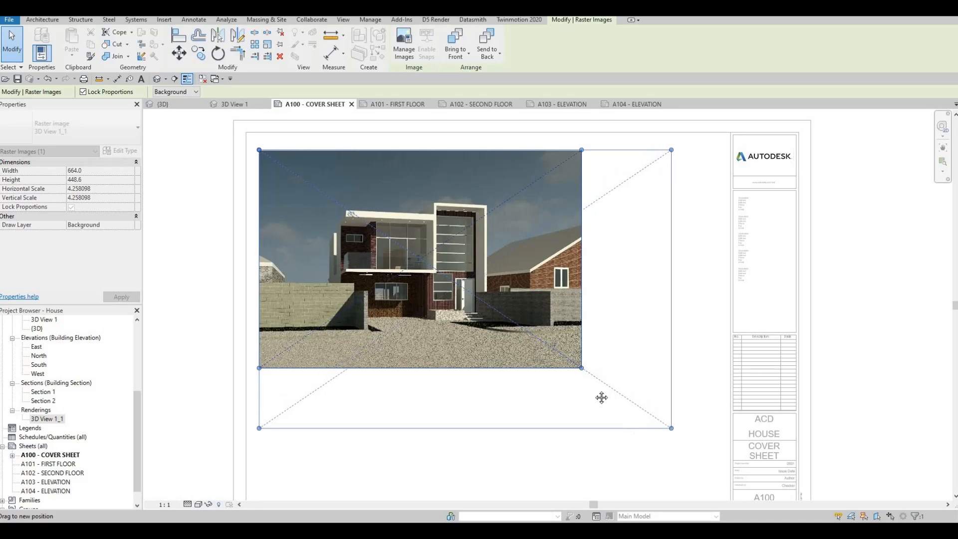
pyautogui.moveTo(550, 393); pyautogui.dragTo(501, 344, button='middle')
# Step: Nudge the render image up and left toward the title block's inner border corner and deactivate the viewport
pyautogui.scroll(-2, 501, 344)
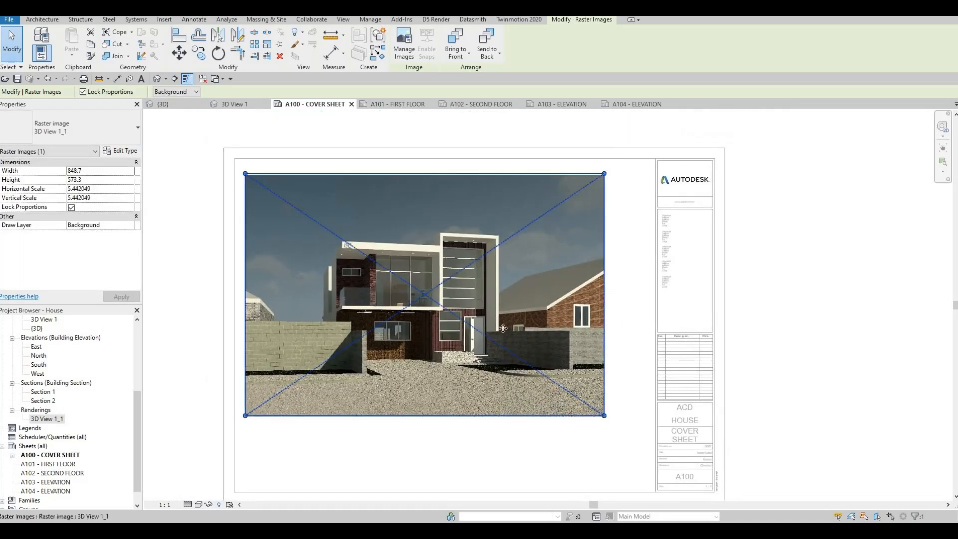
pyautogui.press('Left')
pyautogui.press('Left')
pyautogui.press('Up')
pyautogui.press('Up')
pyautogui.press('Up')
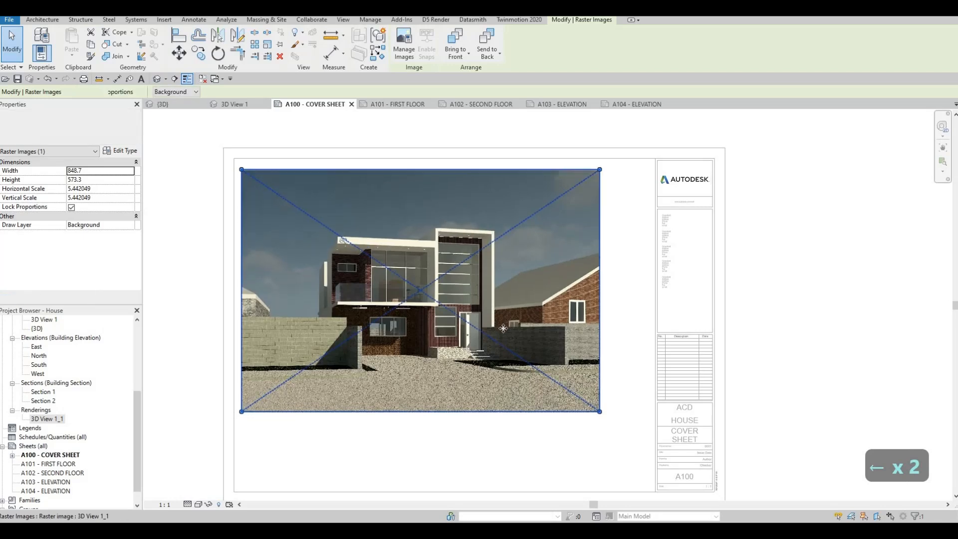
pyautogui.press('Left')
pyautogui.press('Up')
pyautogui.press('Left')
pyautogui.press('Down')
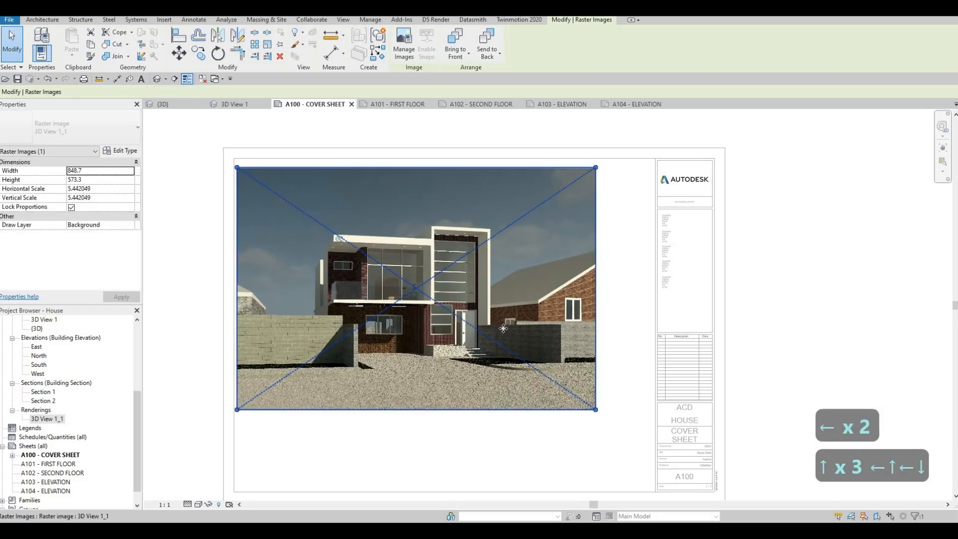
pyautogui.press('Up')
pyautogui.press('Up')
pyautogui.press('Right')
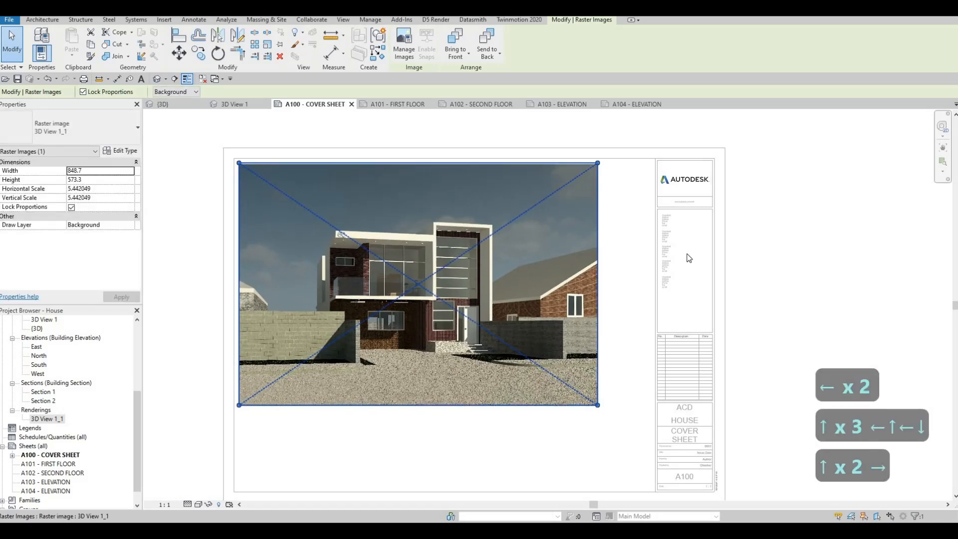
pyautogui.doubleClick(775, 254)
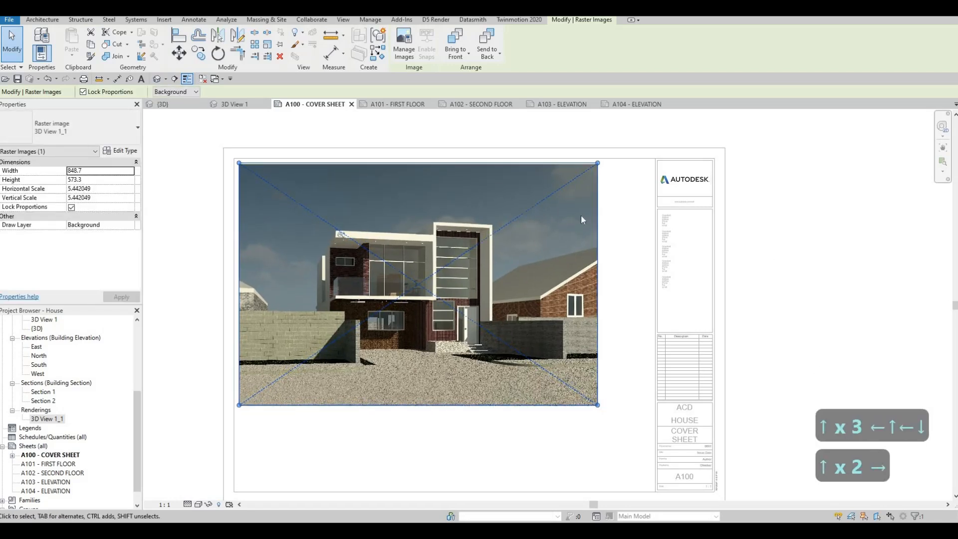
# Step: Reactivate the rendering's viewport, shrink the image proportionally to about 821 by 555 and deactivate the viewport
pyautogui.middleClick(547, 329)
pyautogui.middleClick(548, 329)
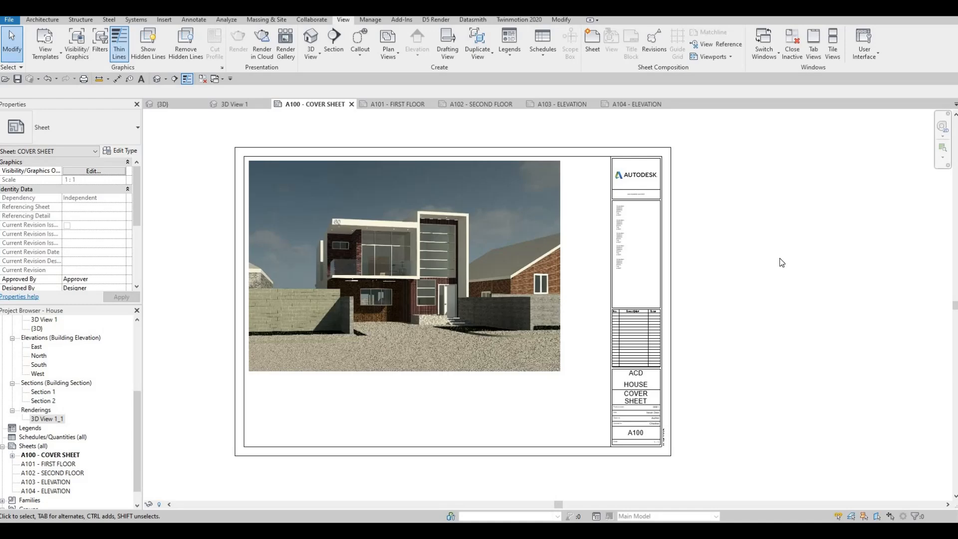
pyautogui.press('Escape')
pyautogui.press('Escape')
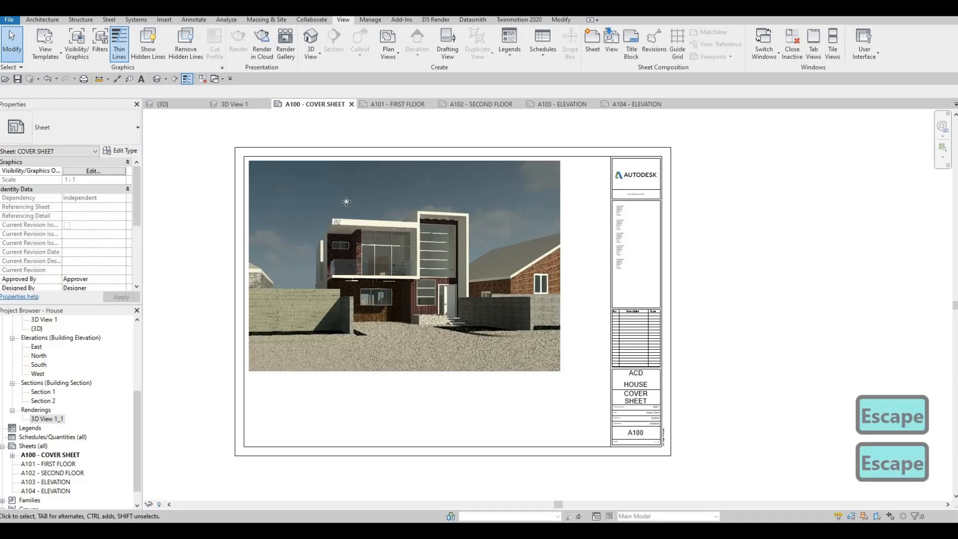
pyautogui.click(346, 202)
pyautogui.doubleClick(346, 201)
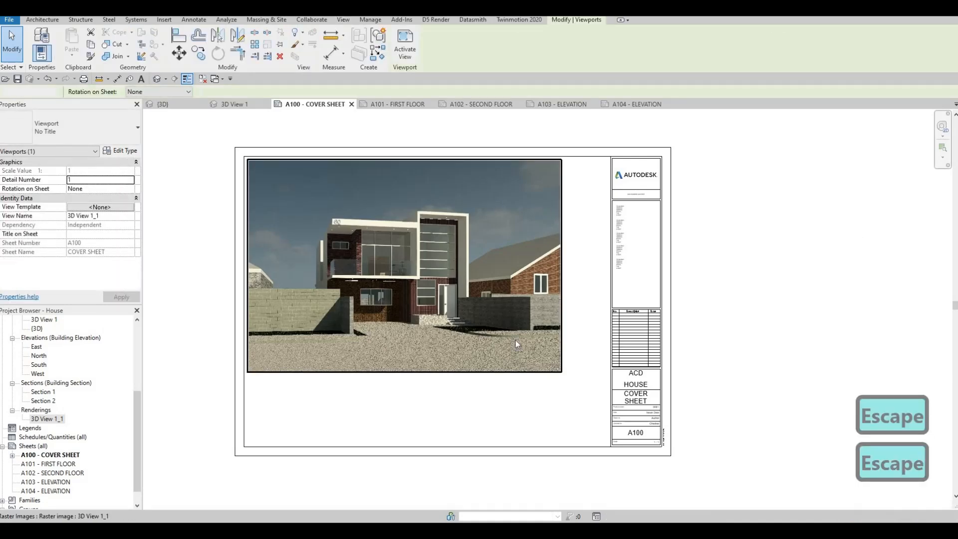
pyautogui.click(561, 373)
pyautogui.moveTo(593, 379); pyautogui.dragTo(557, 363)
pyautogui.moveTo(573, 173); pyautogui.dragTo(573, 173)
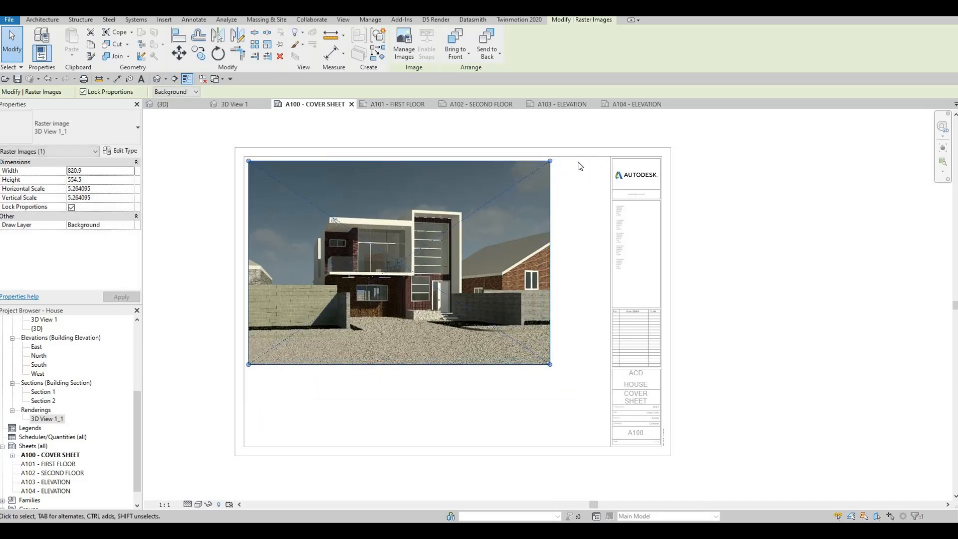
pyautogui.click(602, 185)
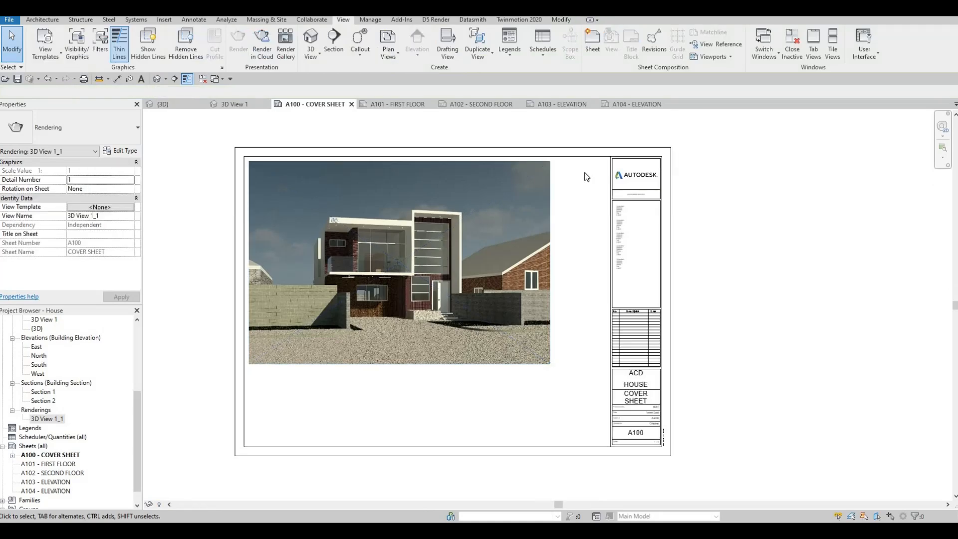
# Step: Start a new sheet list and add Sheet Number and Sheet Name as its scheduled fields, in that order
pyautogui.scroll(2, 584, 172)
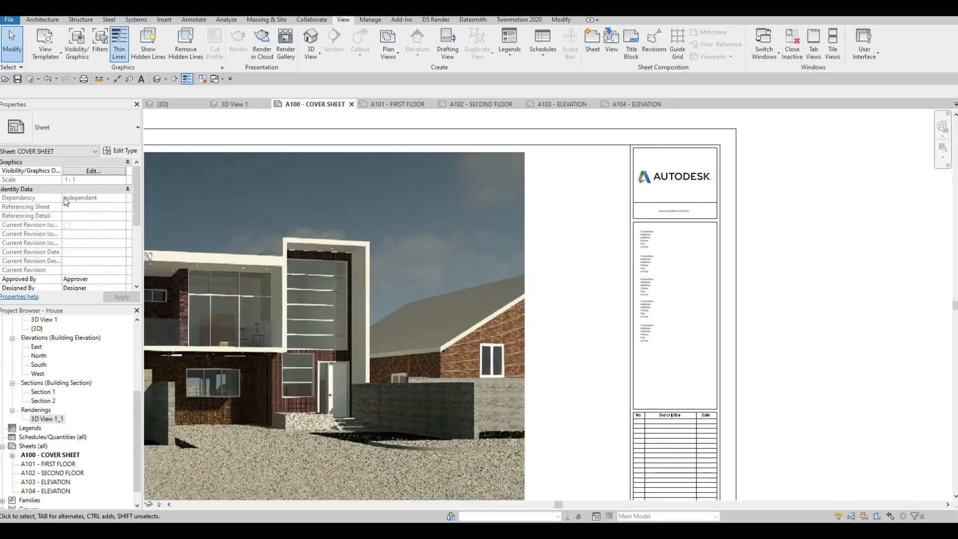
pyautogui.click(38, 438)
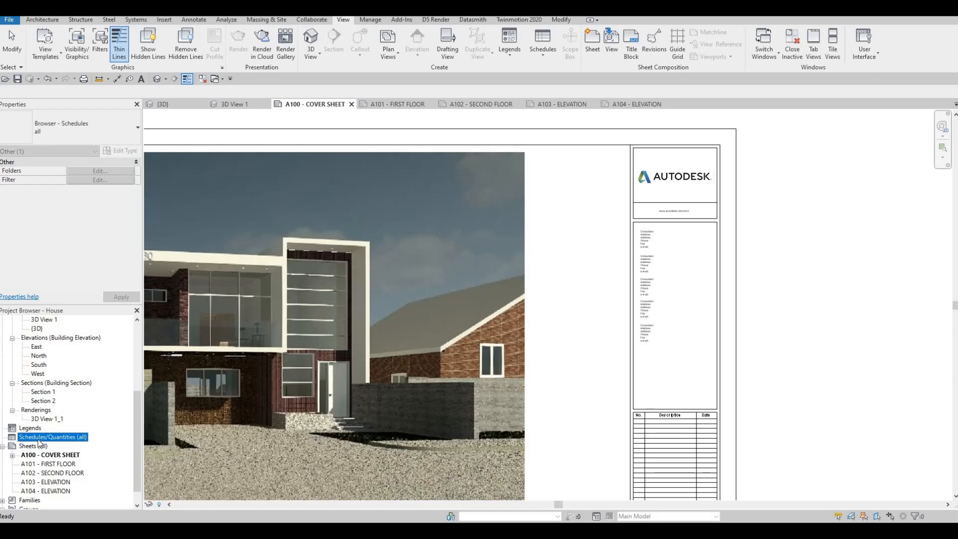
pyautogui.rightClick(39, 441)
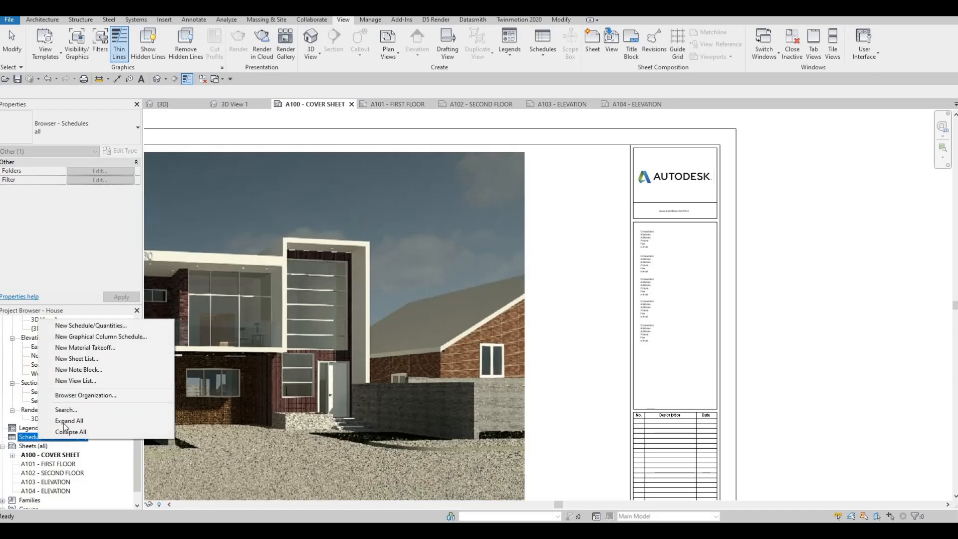
pyautogui.click(67, 359)
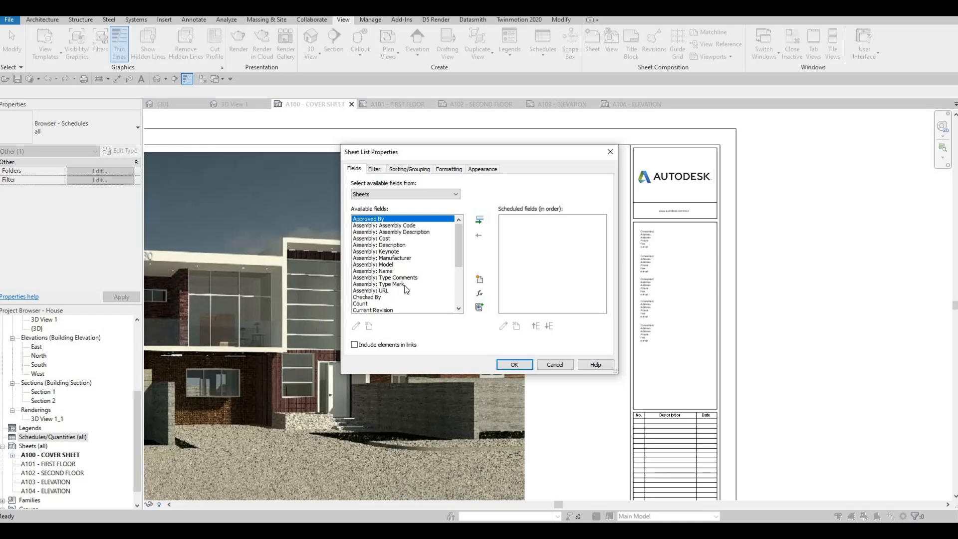
pyautogui.scroll(-4, 408, 290)
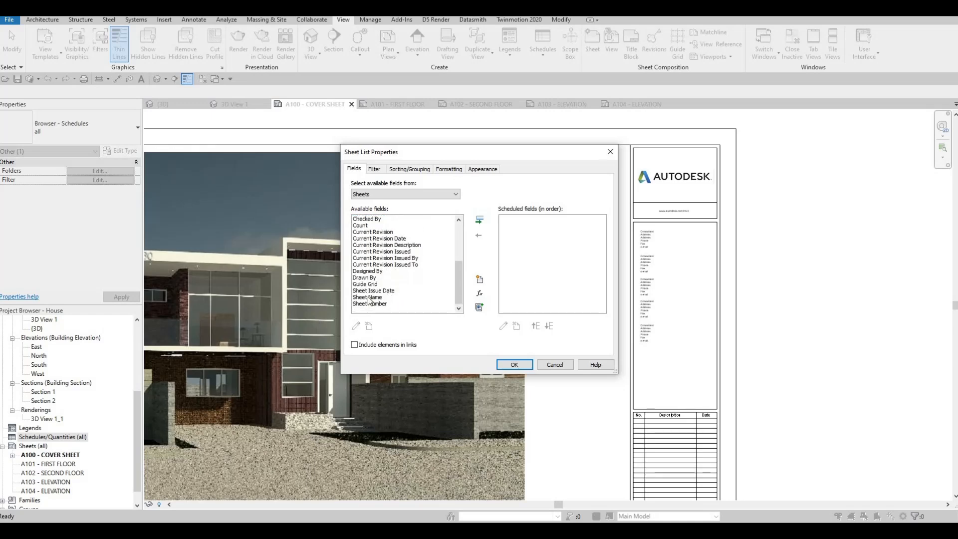
pyautogui.click(367, 297)
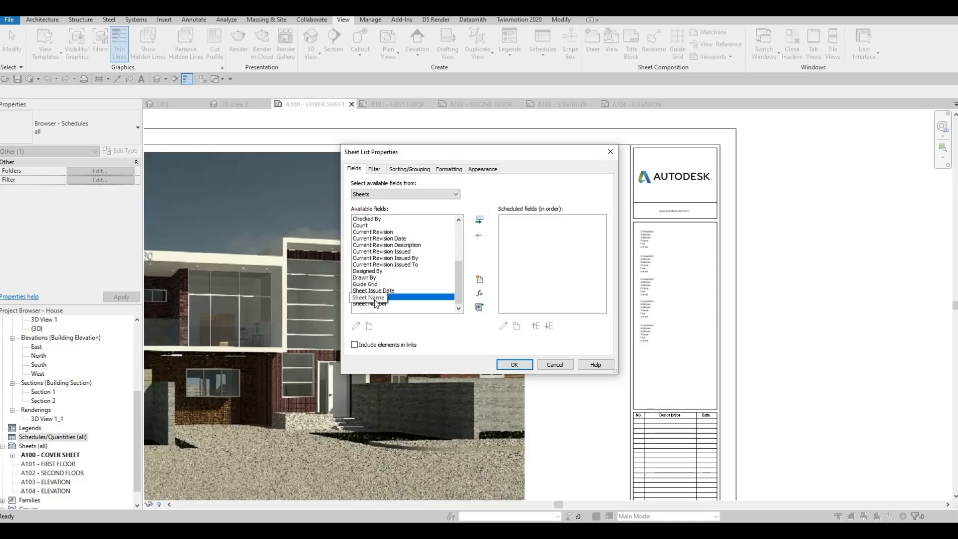
pyautogui.click(368, 305)
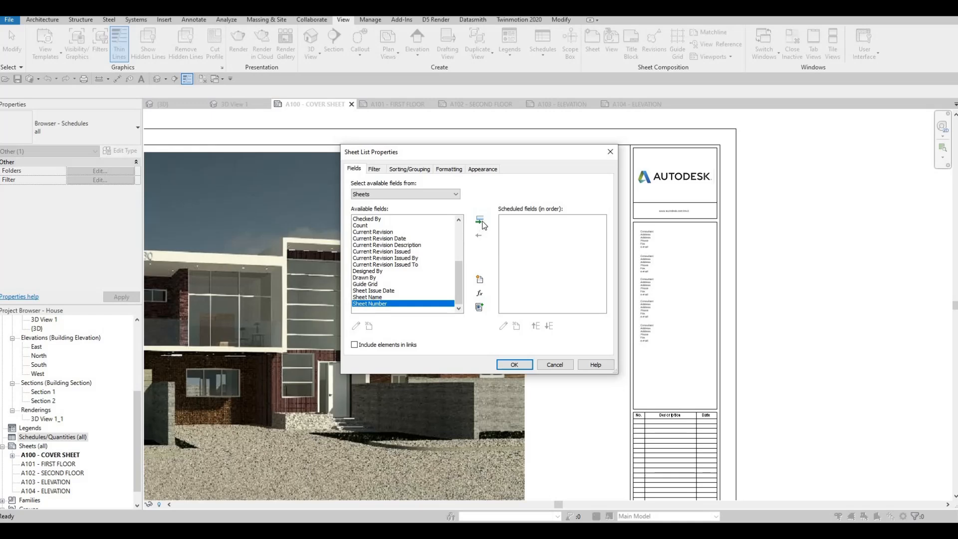
pyautogui.click(479, 220)
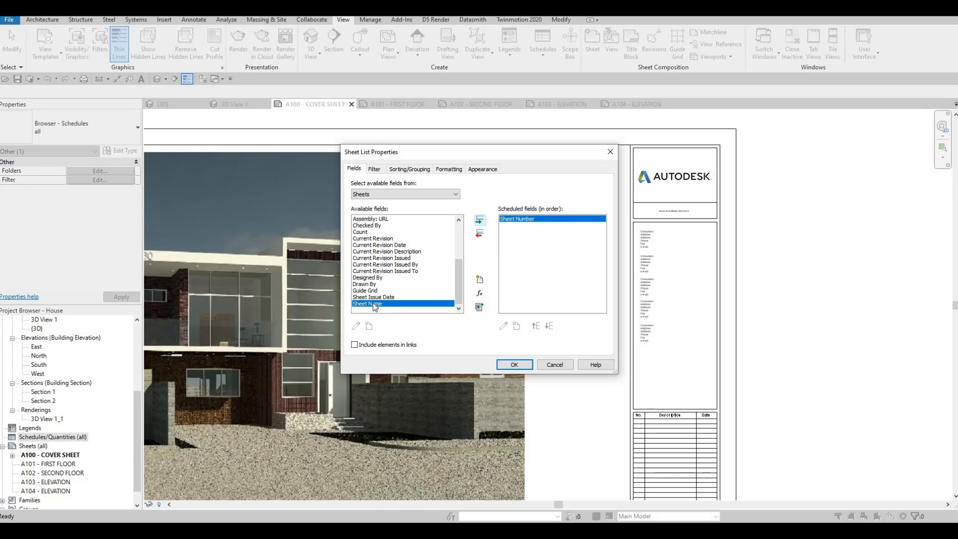
pyautogui.click(481, 223)
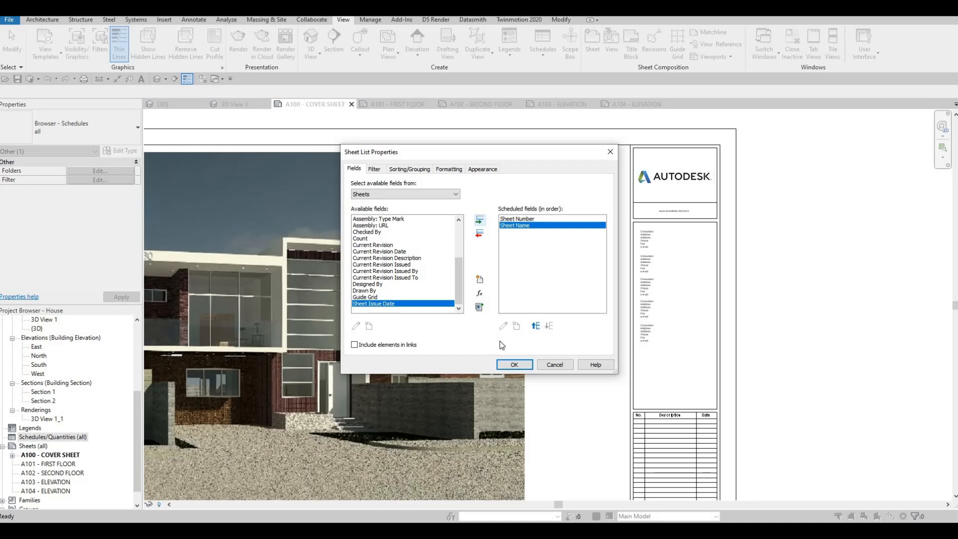
# Step: Review the sheet list's sorting, formatting and appearance settings, keep a blank row before data and create the list
pyautogui.click(415, 169)
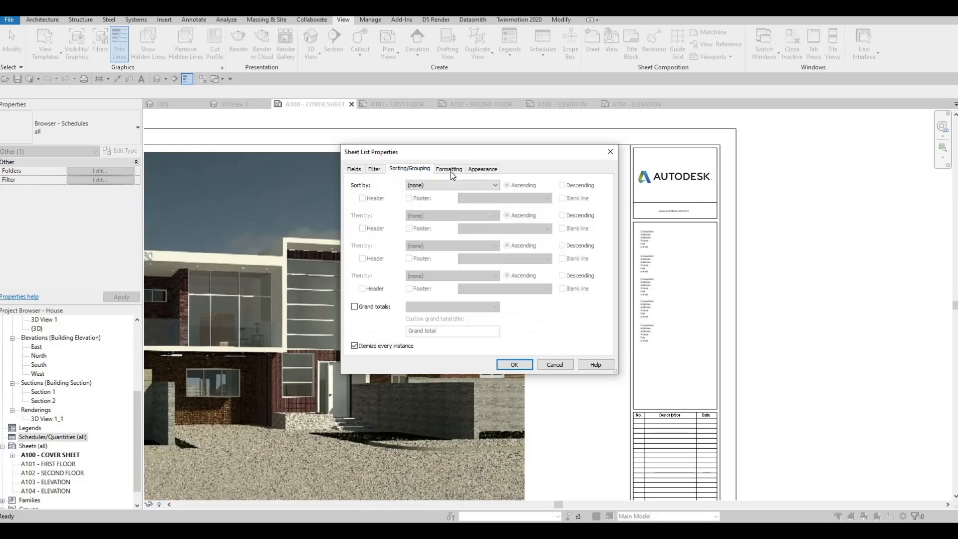
pyautogui.click(451, 170)
pyautogui.click(483, 169)
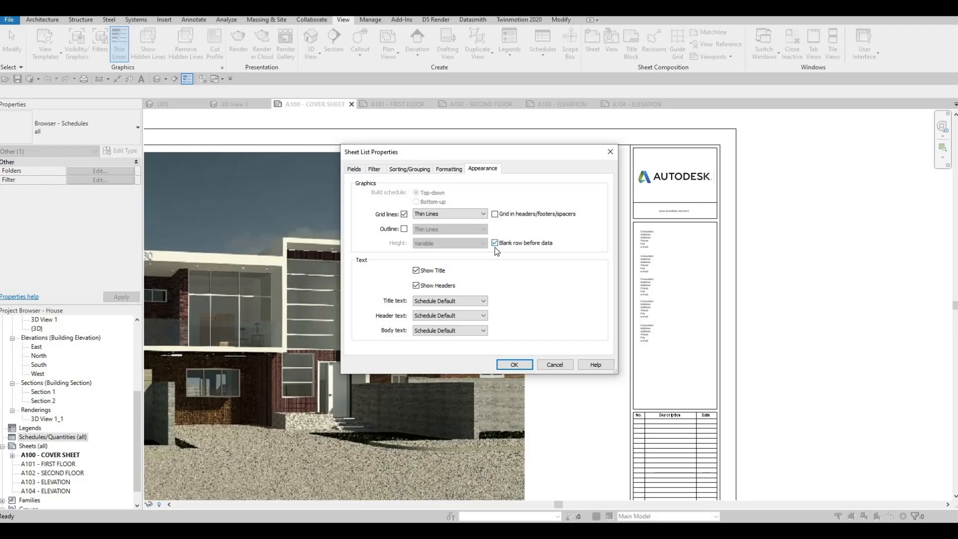
pyautogui.click(514, 364)
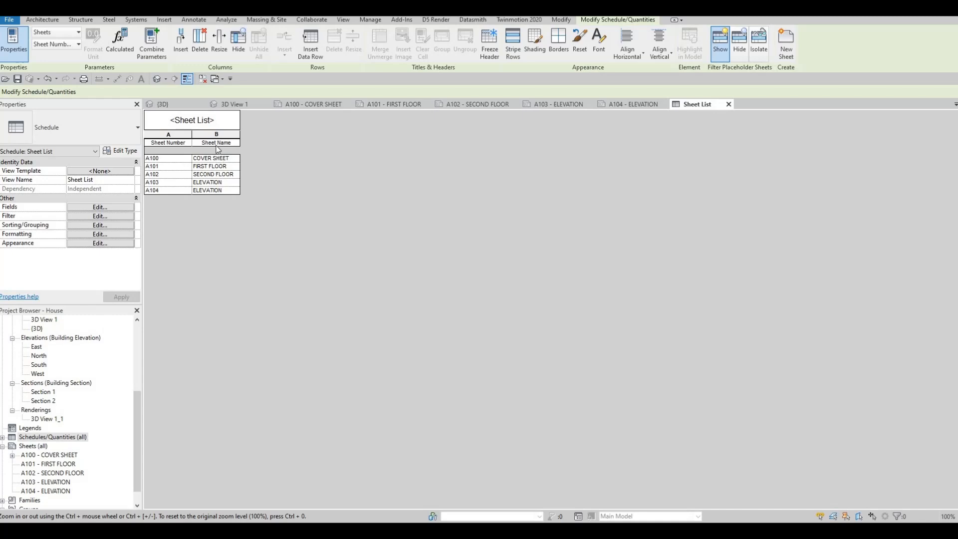
# Step: Remove the blank row before data from the sheet list's appearance settings
pyautogui.click(75, 235)
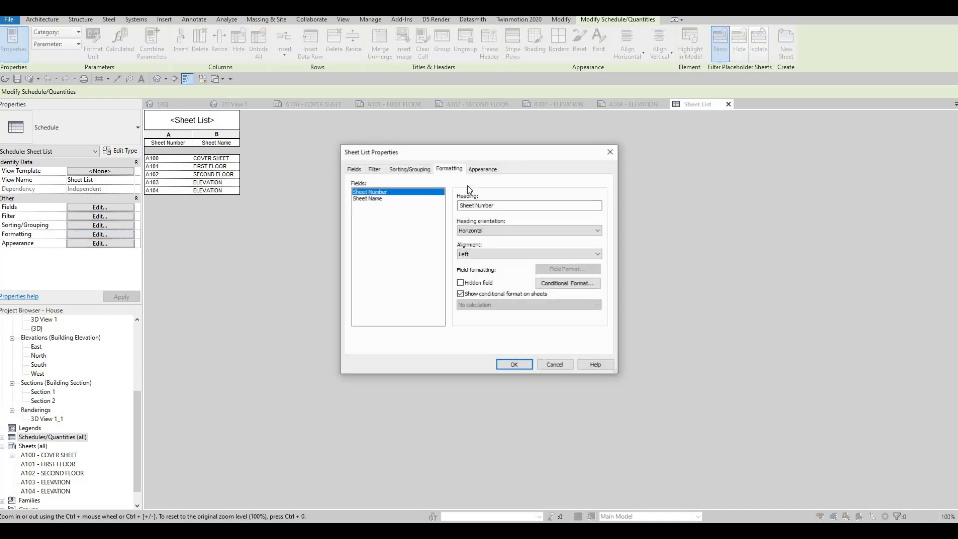
pyautogui.click(485, 169)
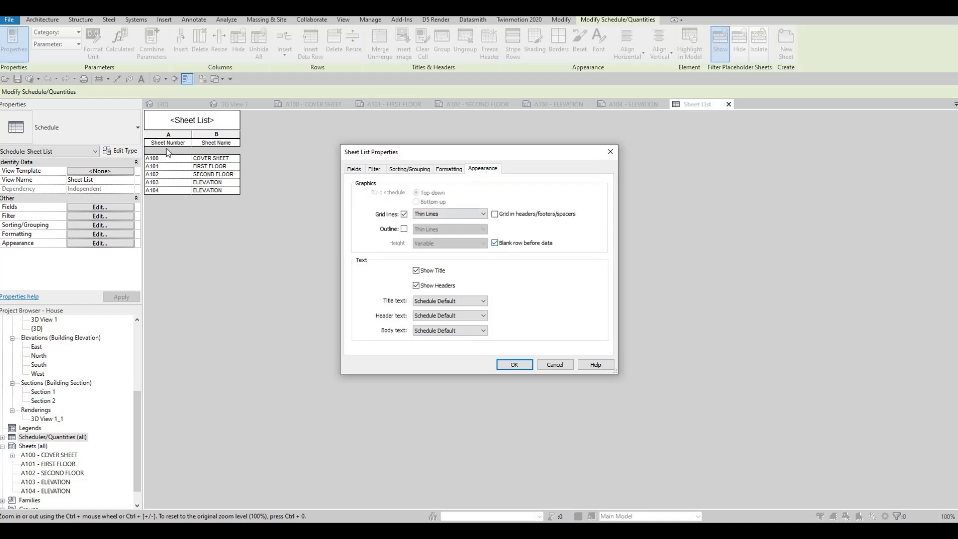
pyautogui.click(507, 366)
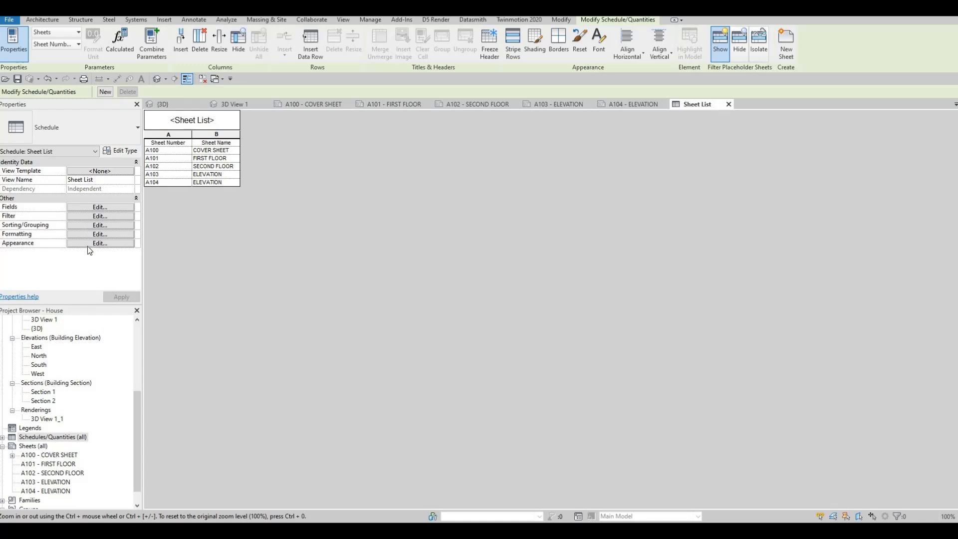
# Step: Set the sheet list's title text to 7mm Arial, header text to 5mm Arial and body text to 4mm Arial
pyautogui.click(90, 244)
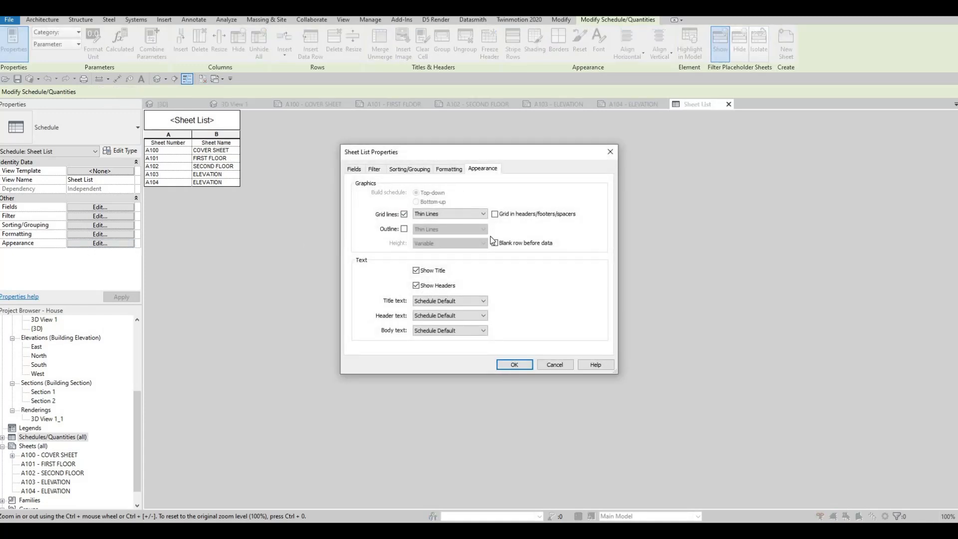
pyautogui.click(449, 301)
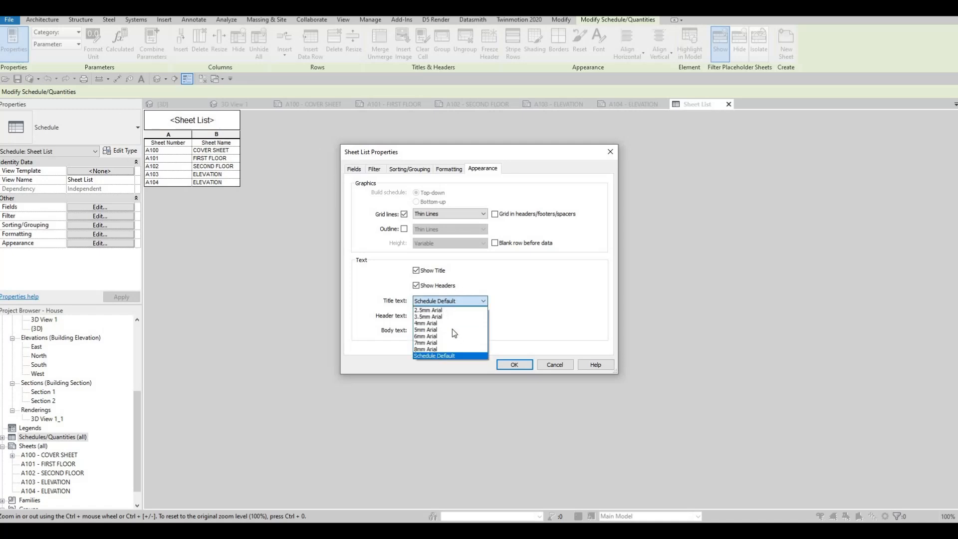
pyautogui.click(434, 343)
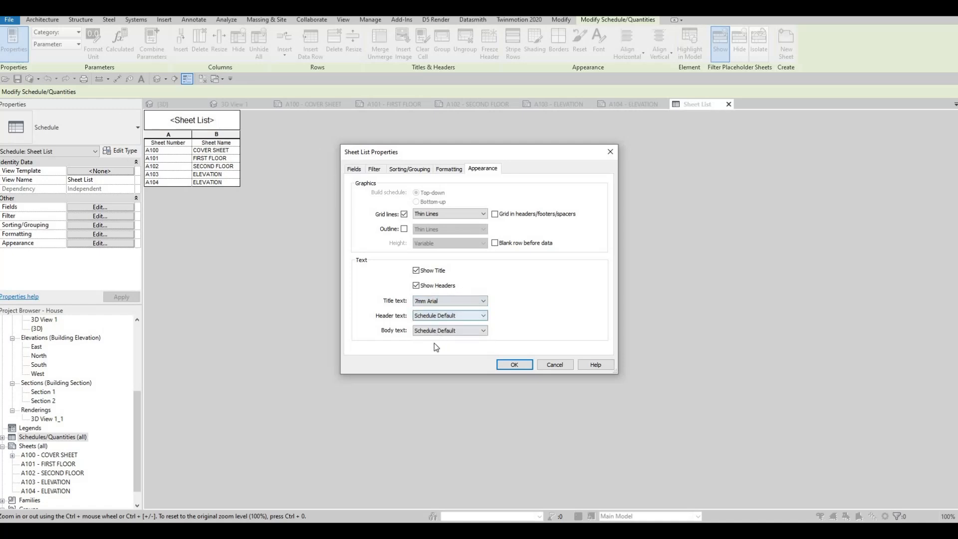
pyautogui.click(439, 316)
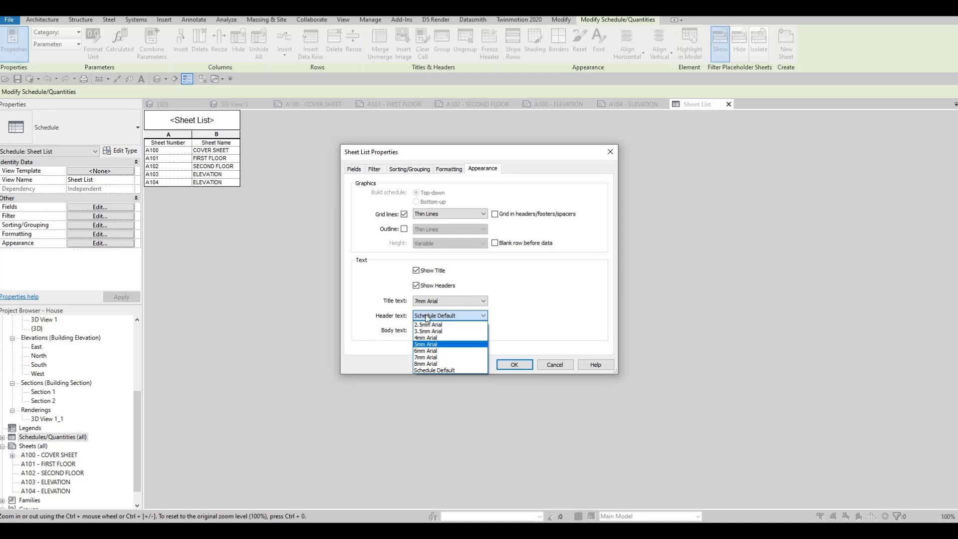
pyautogui.click(427, 344)
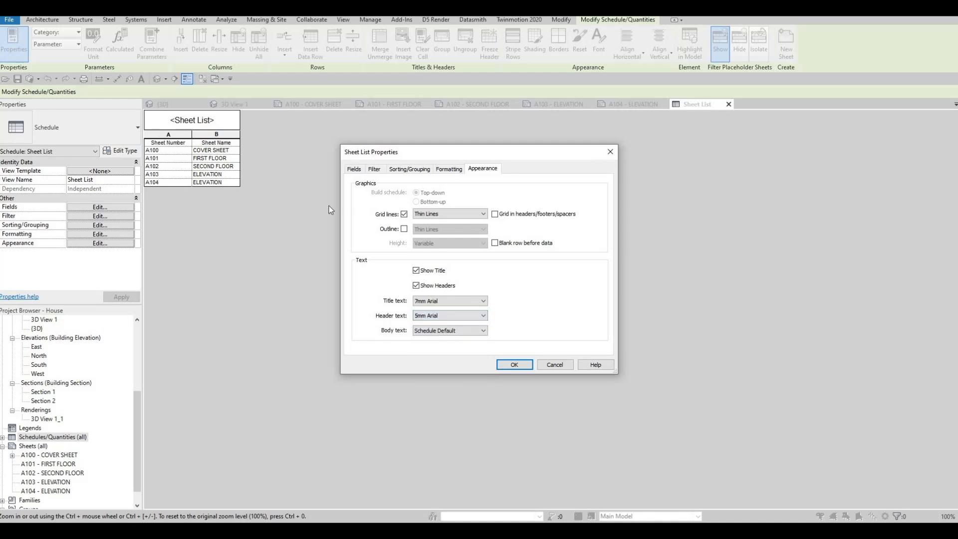
pyautogui.click(442, 331)
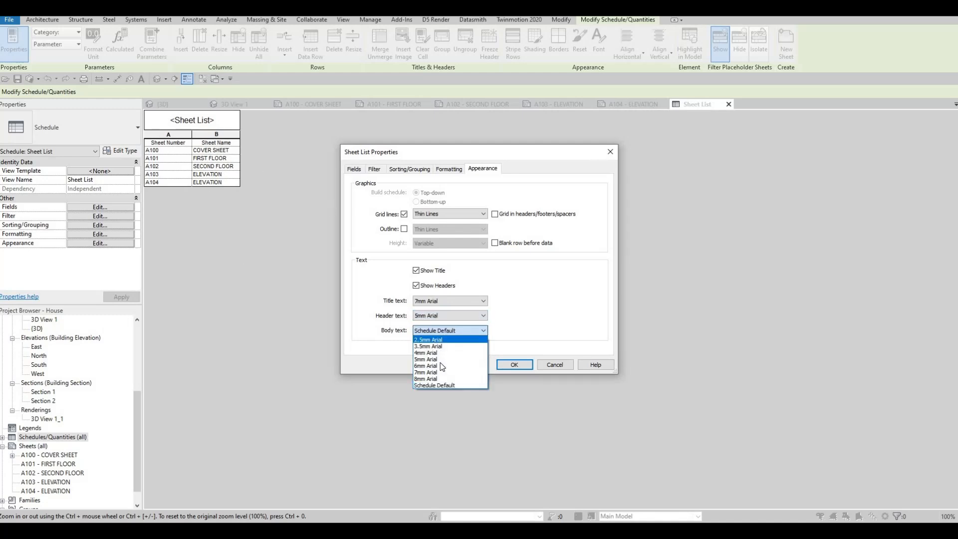
pyautogui.click(437, 329)
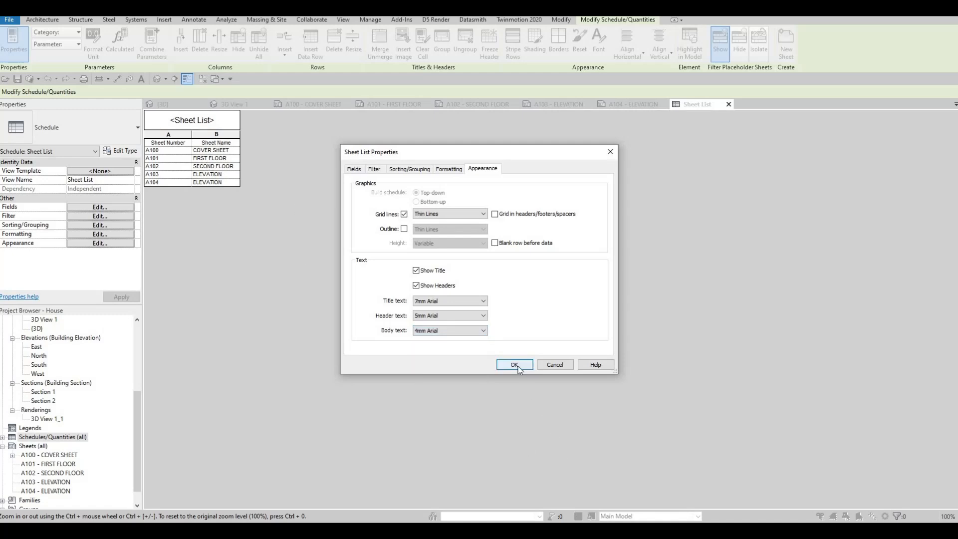
pyautogui.press('Return')
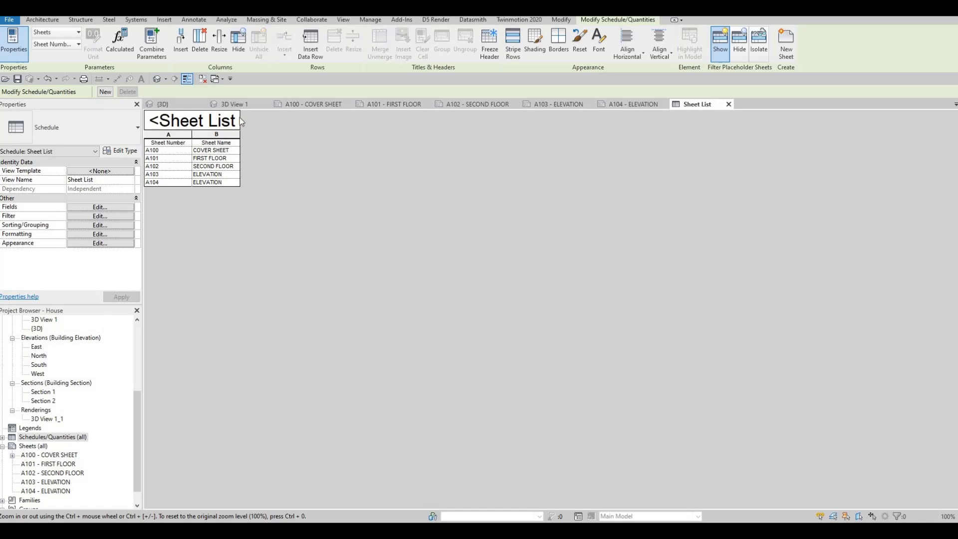
# Step: Rename the sheet list's title to DRAWING LIST
pyautogui.click(193, 119)
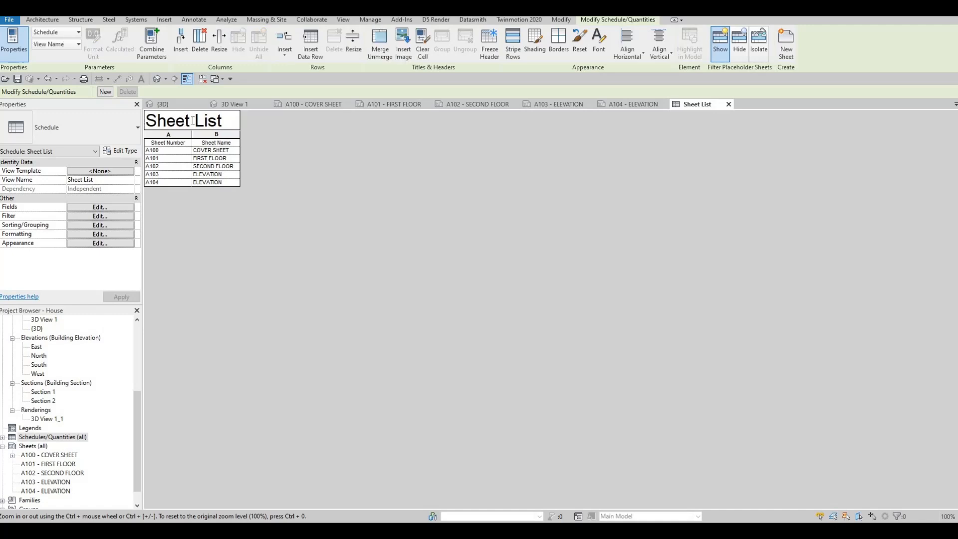
pyautogui.hotkey('ctrl', 'a')
pyautogui.write('DR')
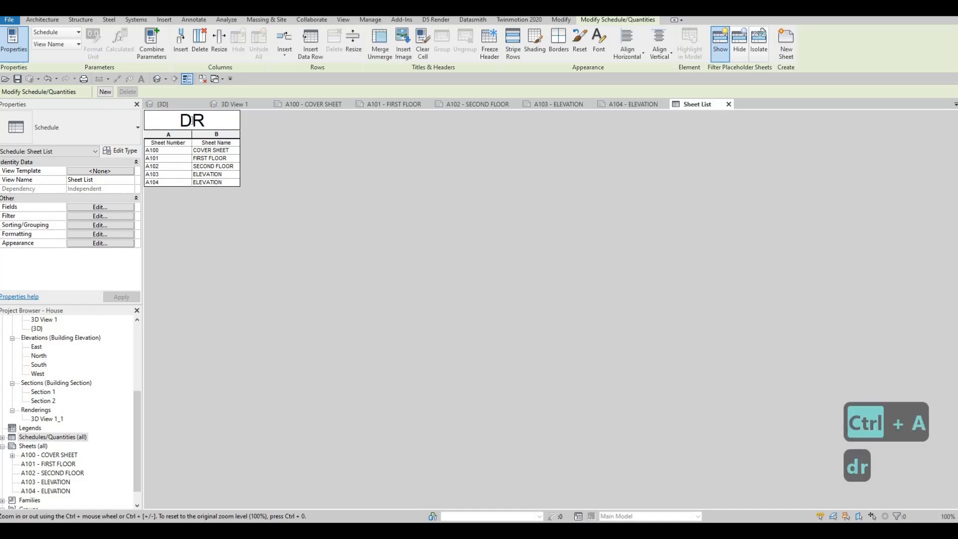
pyautogui.write('AWING LIST')
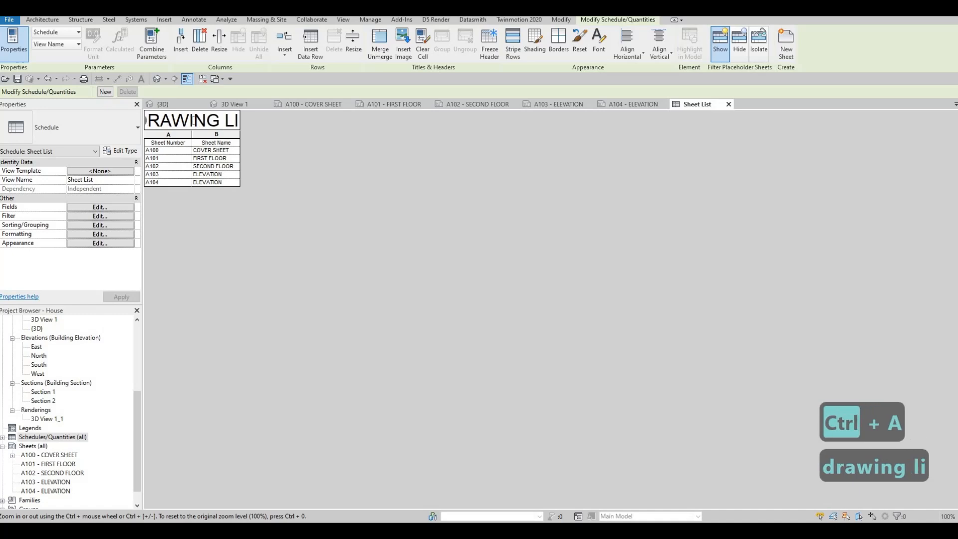
pyautogui.click(336, 179)
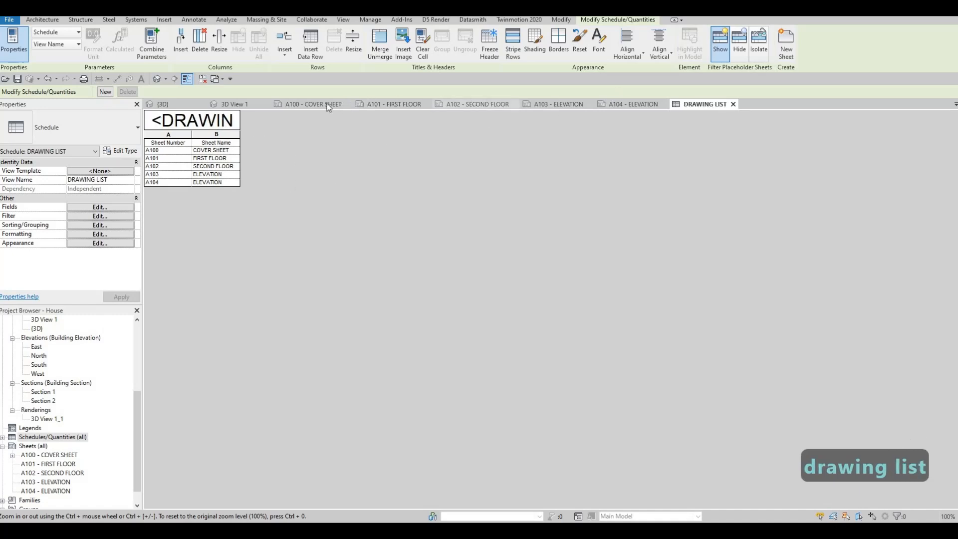
# Step: Place the DRAWING LIST schedule on sheet A100 - COVER SHEET, between the upper part of the render and the title block
pyautogui.click(309, 104)
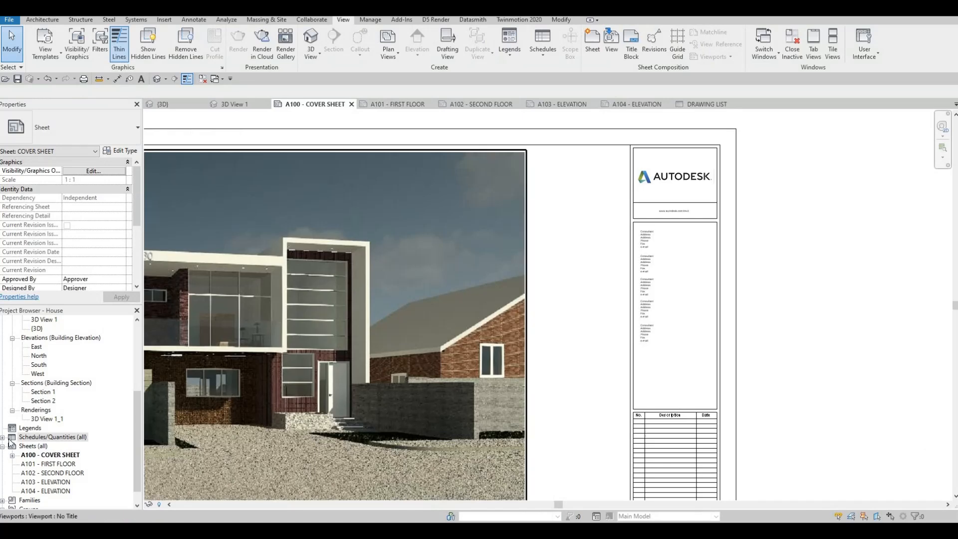
pyautogui.doubleClick(44, 437)
pyautogui.moveTo(48, 446); pyautogui.dragTo(618, 235)
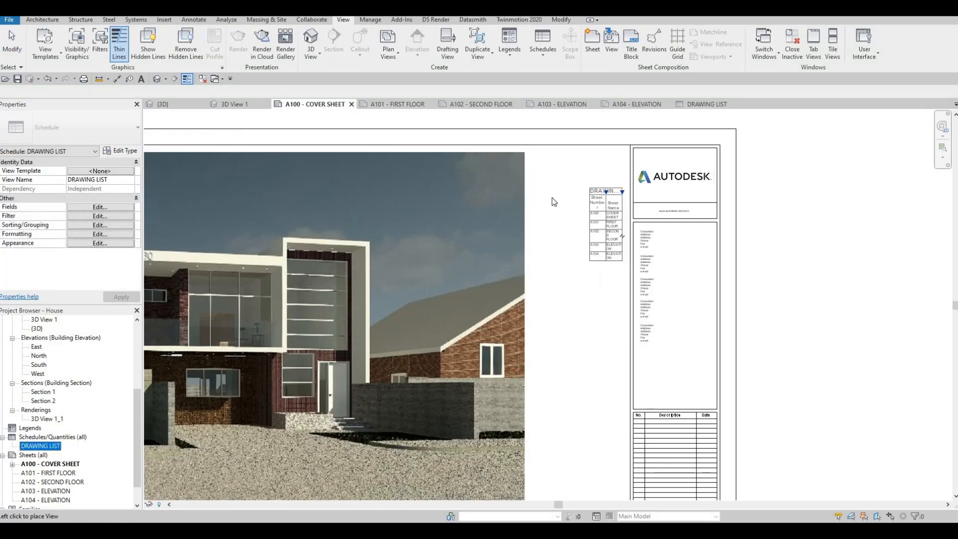
pyautogui.click(535, 161)
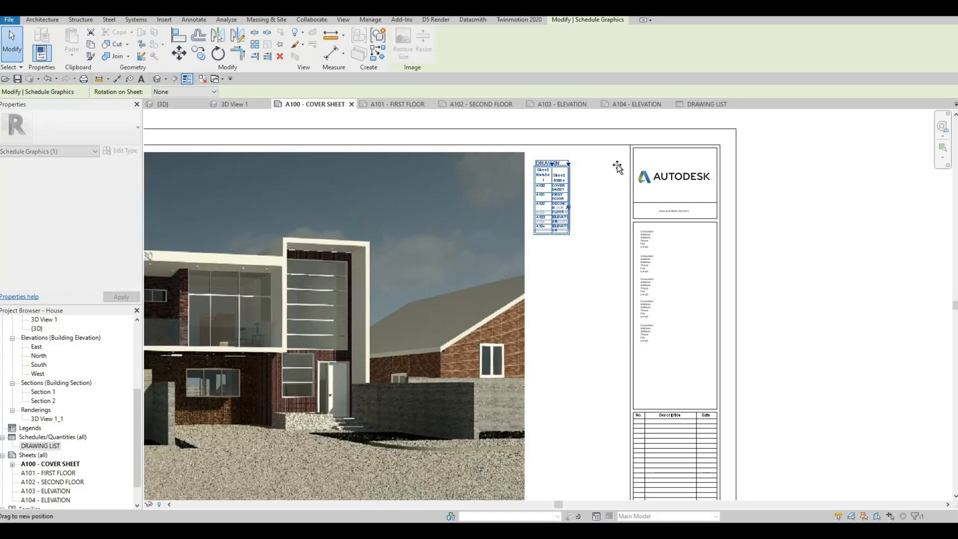
# Step: Widen the Sheet Name column of the placed drawing list almost to the title block and deselect the list
pyautogui.moveTo(568, 163); pyautogui.dragTo(616, 163)
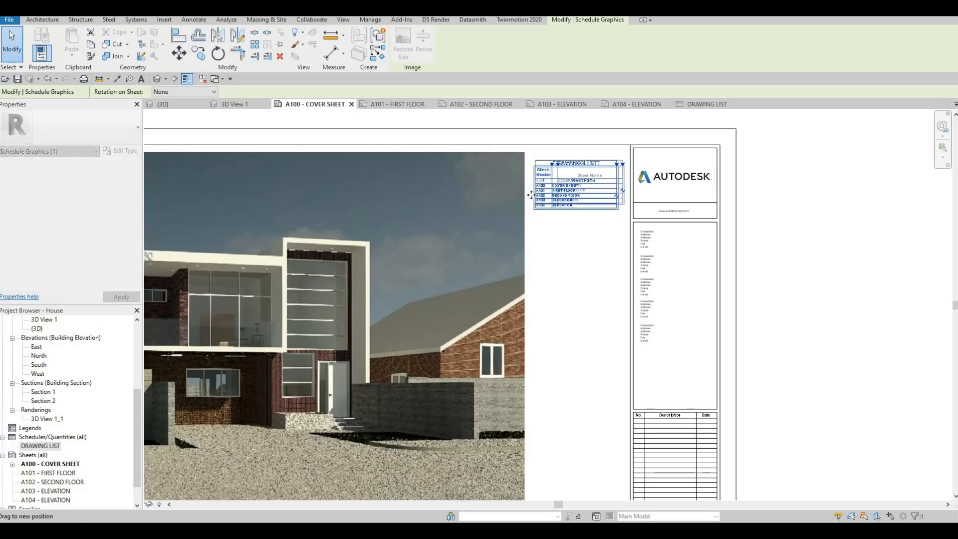
pyautogui.scroll(-3, 534, 173)
pyautogui.press('Escape')
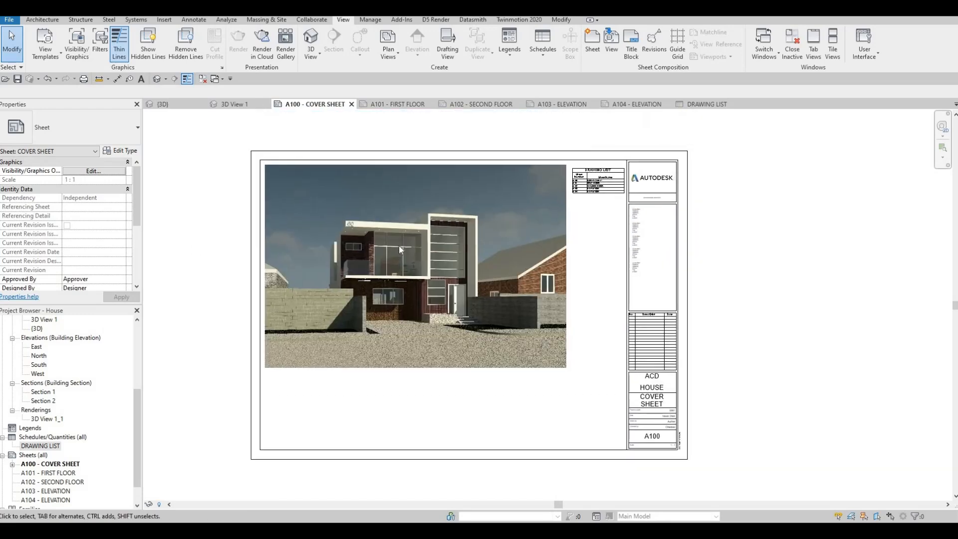
pyautogui.press('Escape')
pyautogui.press('Escape')
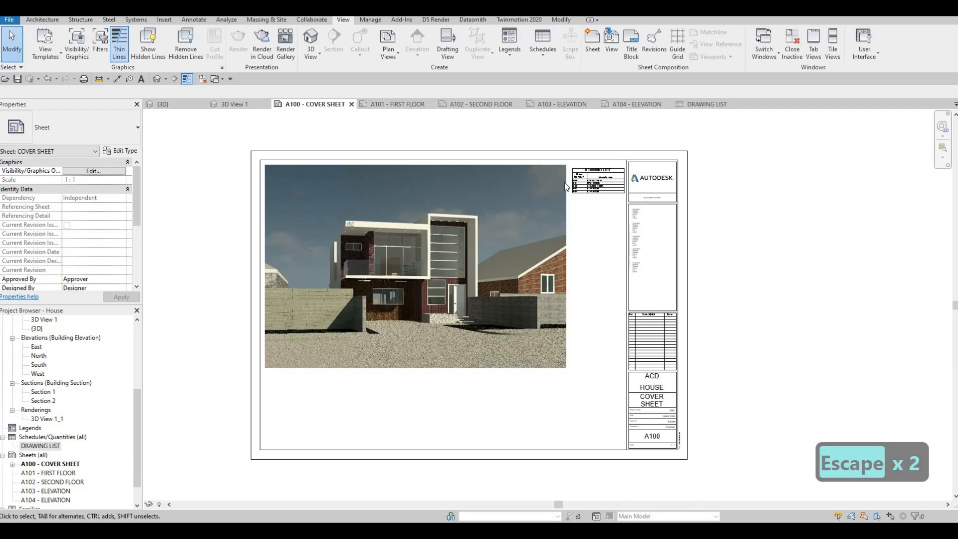
pyautogui.press('Escape')
pyautogui.scroll(2, 559, 279)
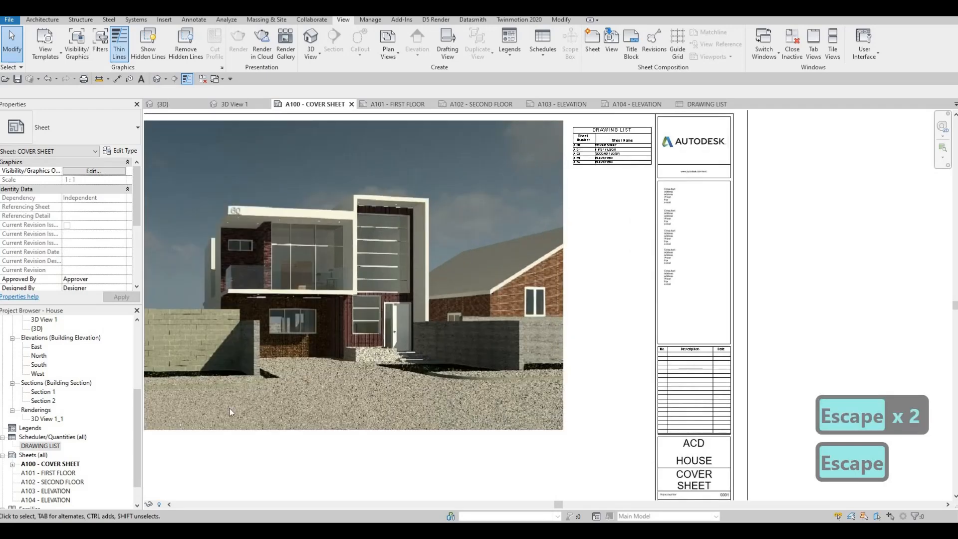
pyautogui.press('Escape')
pyautogui.scroll(-3, 503, 346)
pyautogui.press('Escape')
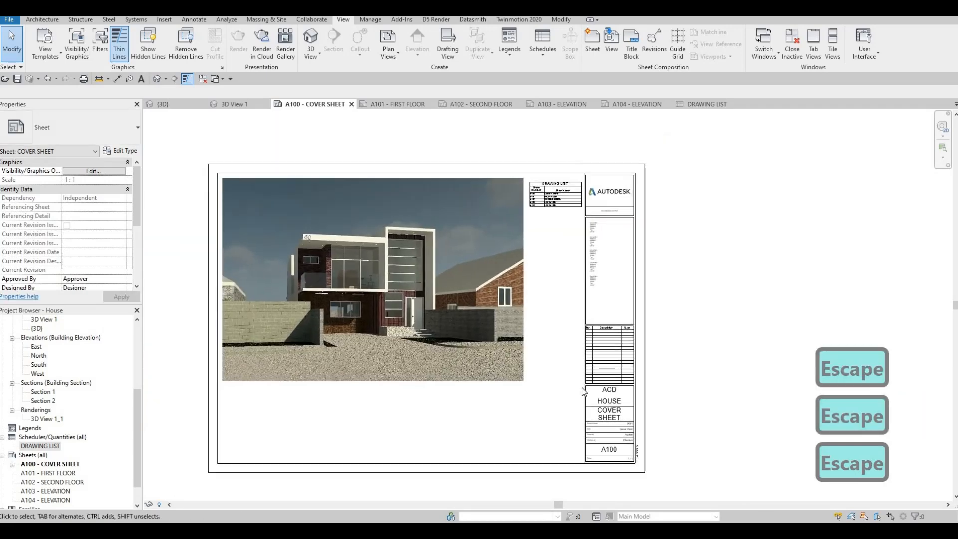
pyautogui.click(515, 339)
pyautogui.press('Escape')
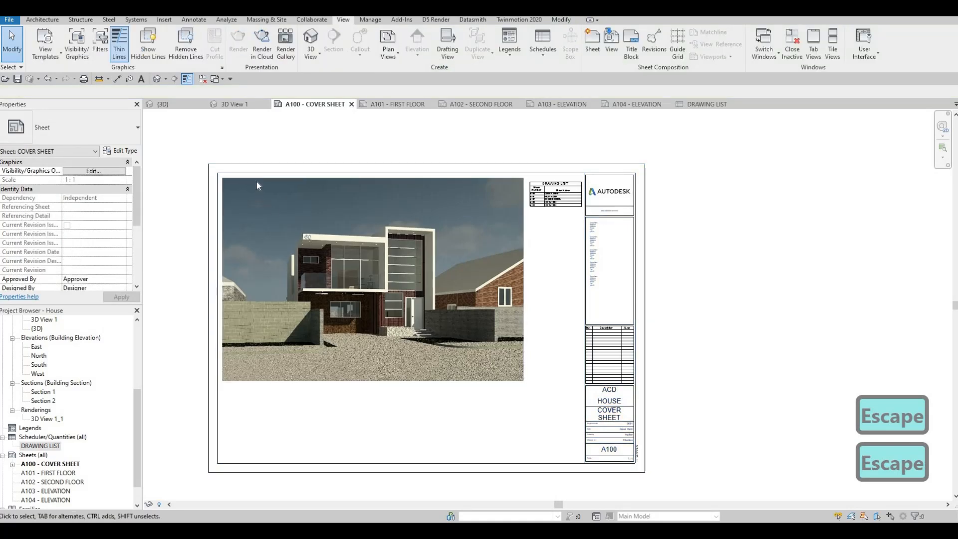
pyautogui.press('Tab')
pyautogui.press('Tab')
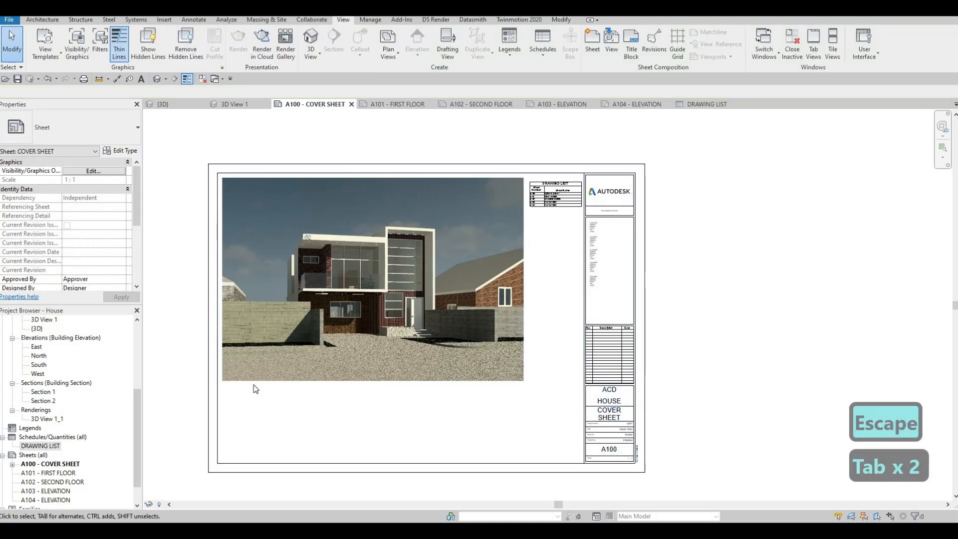
pyautogui.press('Escape')
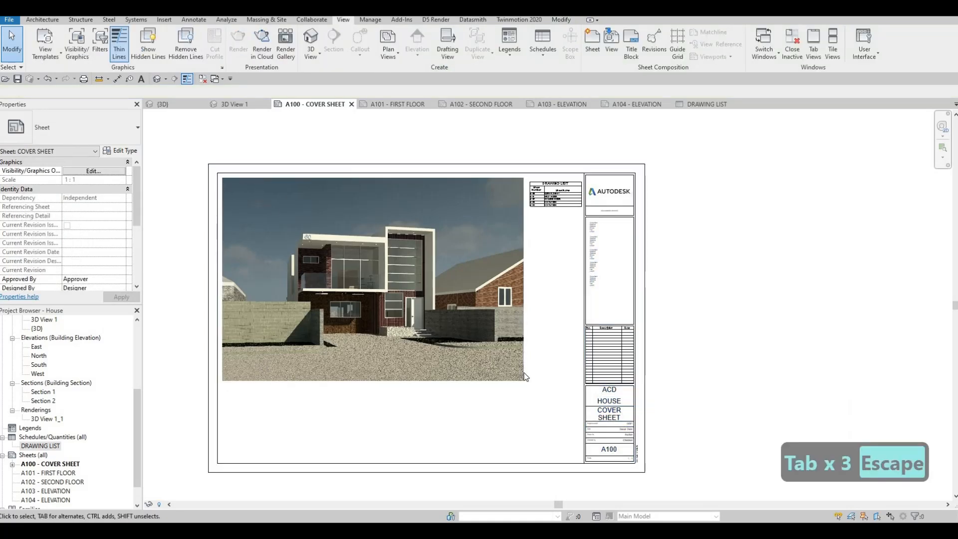
pyautogui.press('Escape')
# Step: Widen the placed drawing list's Sheet Number column so its header fits on one line, with the list filling the gap between render and title block
pyautogui.click(552, 194)
pyautogui.scroll(4, 551, 192)
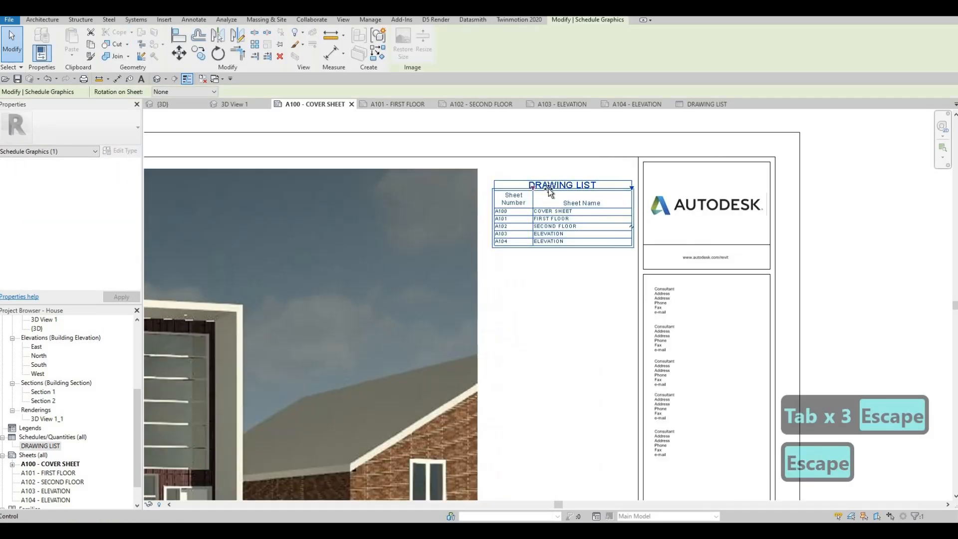
pyautogui.moveTo(533, 188); pyautogui.dragTo(467, 212)
pyautogui.press('Escape')
pyautogui.scroll(-4, 559, 161)
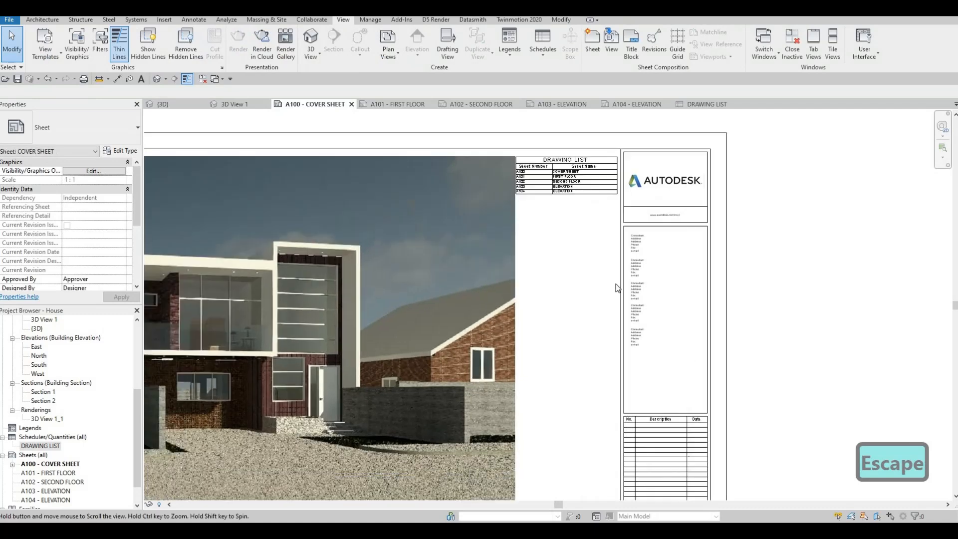
pyautogui.press('Escape')
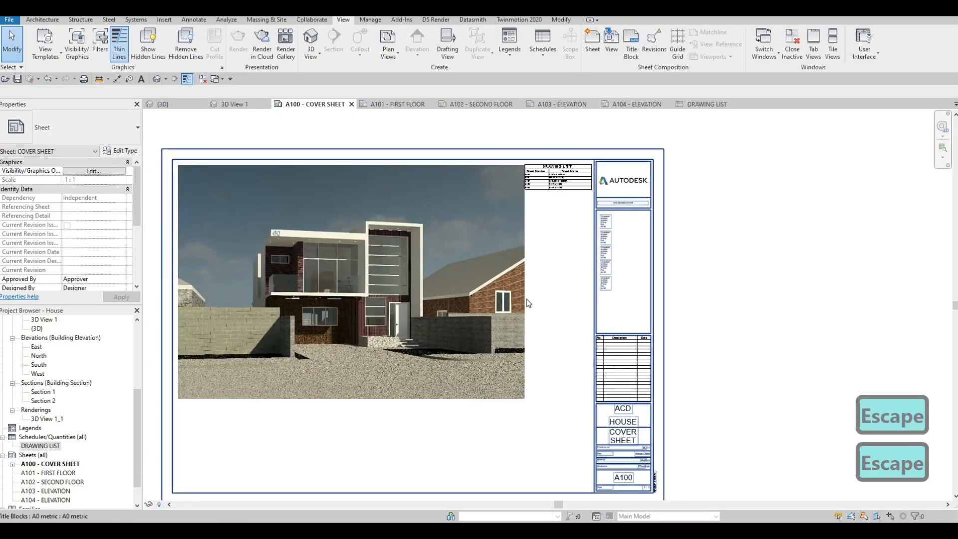
# Step: Open the 3D View 1_1 rendering and shrink its image slightly from the lower-right corner
pyautogui.doubleClick(44, 419)
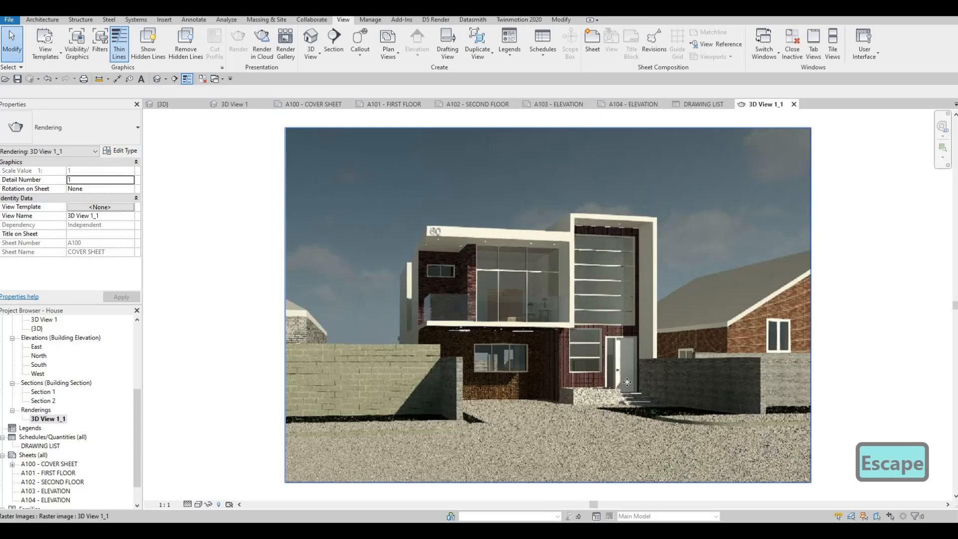
pyautogui.click(627, 382)
pyautogui.scroll(-1, 487, 348)
pyautogui.moveTo(731, 449); pyautogui.dragTo(707, 433)
pyautogui.doubleClick(38, 411)
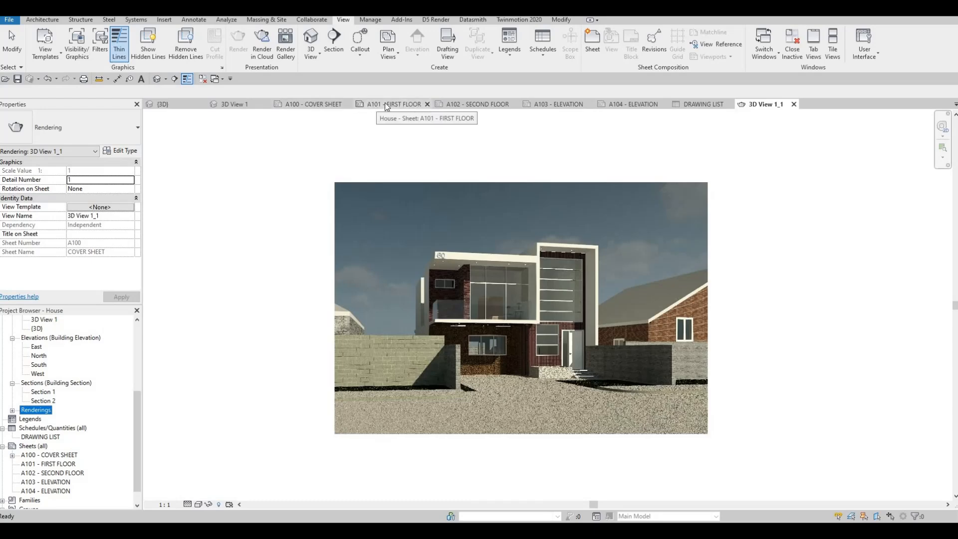
# Step: Return to the A100 cover sheet, list the views placed on it and select its 3D View 1_1 rendering
pyautogui.click(318, 107)
pyautogui.press('Escape')
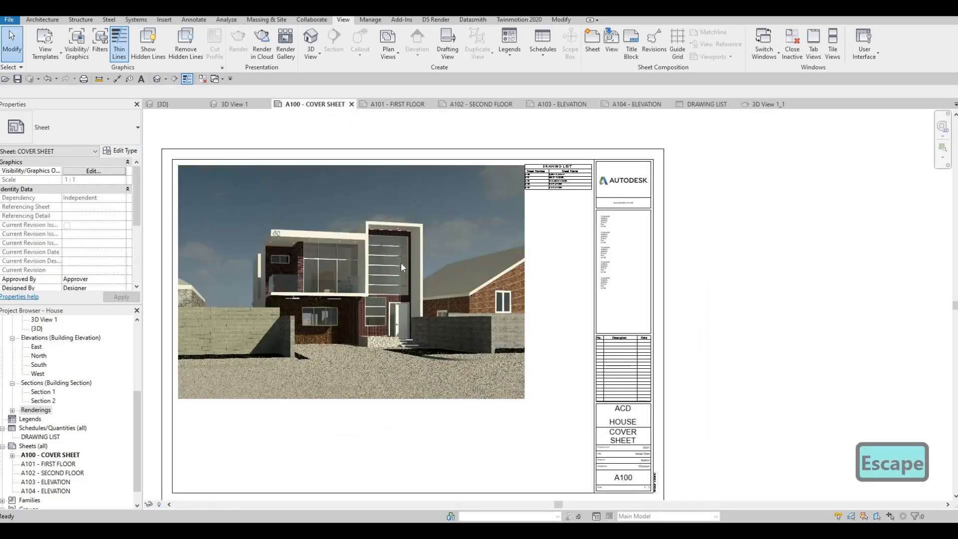
pyautogui.press('Escape')
pyautogui.moveTo(609, 322); pyautogui.dragTo(594, 300, button='middle')
pyautogui.scroll(-2, 593, 299)
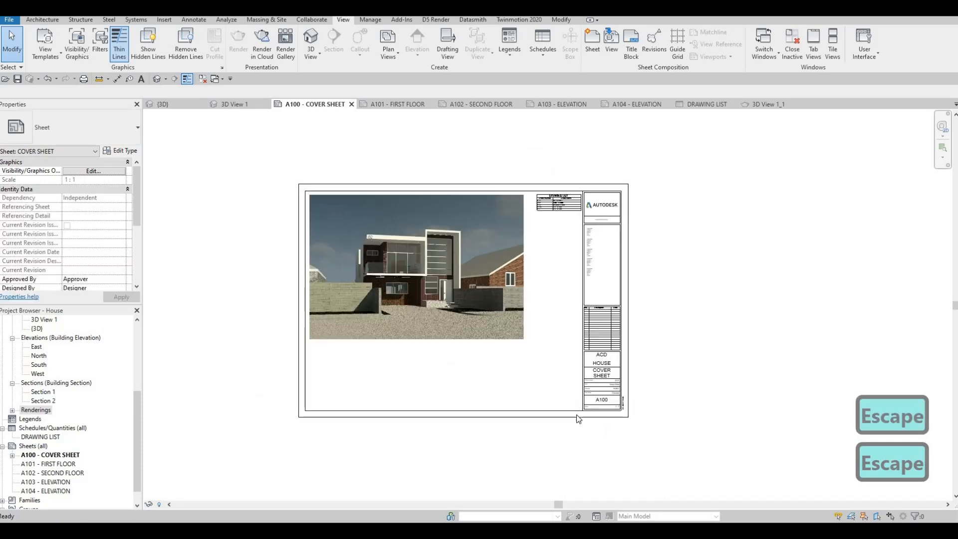
pyautogui.click(12, 454)
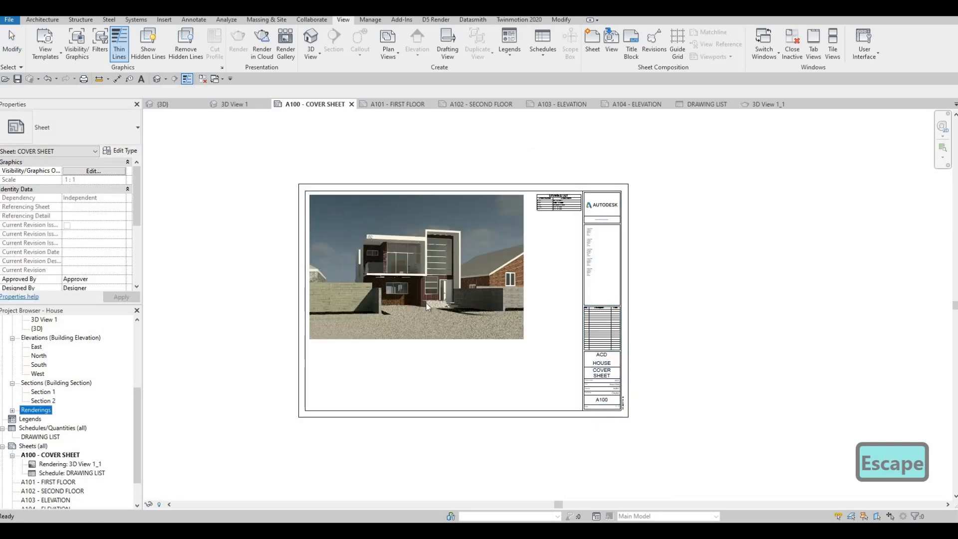
pyautogui.click(56, 463)
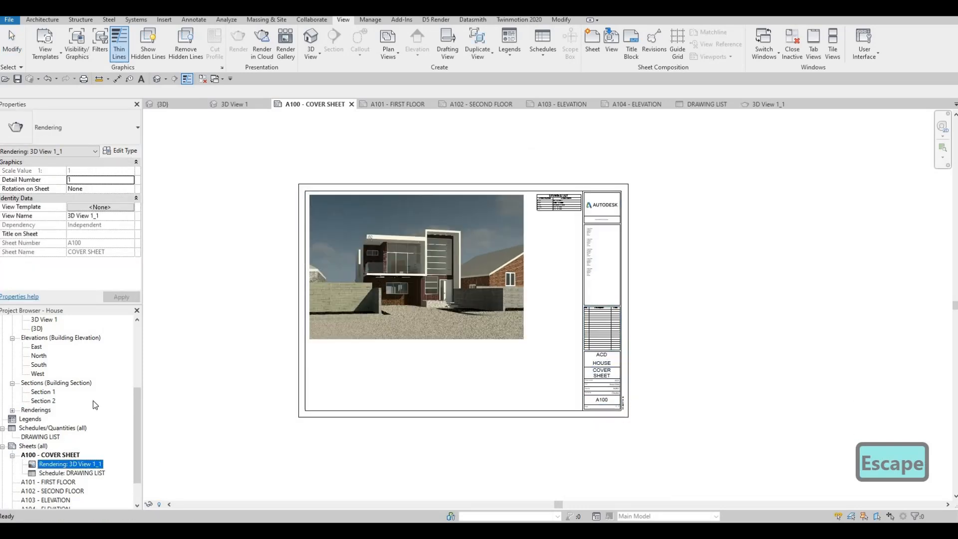
# Step: Open the 3D View 1_1 rendering from the cover sheet to check it, and return to the A100 sheet
pyautogui.doubleClick(57, 464)
pyautogui.click(387, 104)
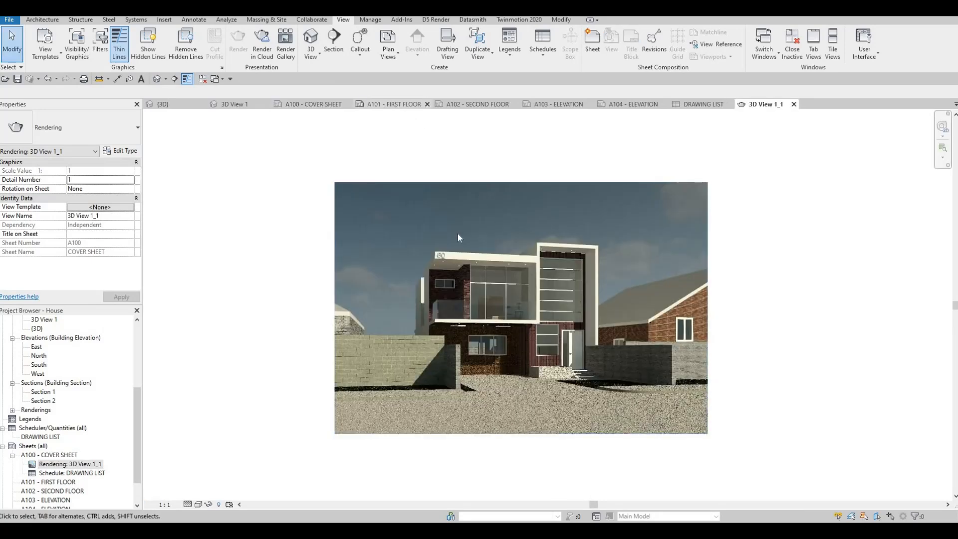
pyautogui.click(321, 104)
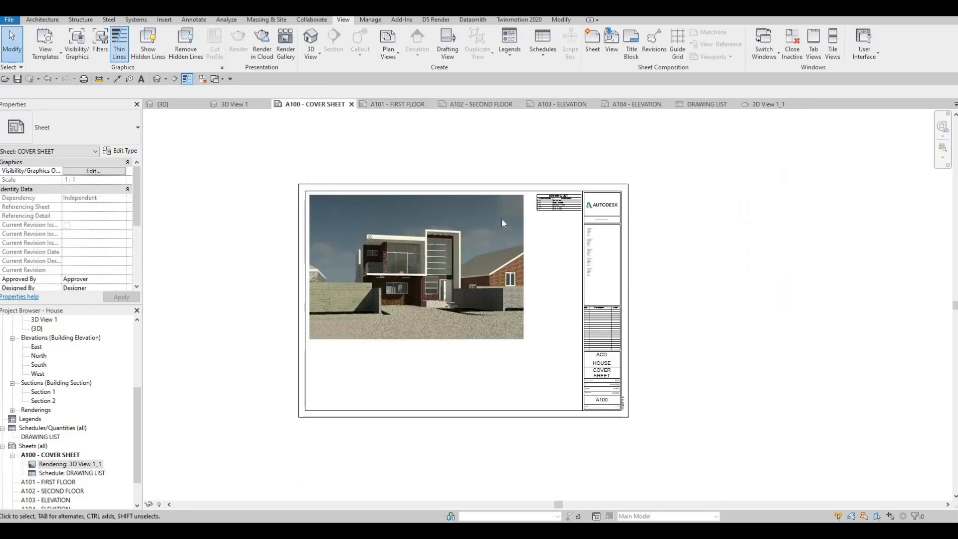
pyautogui.press('Escape')
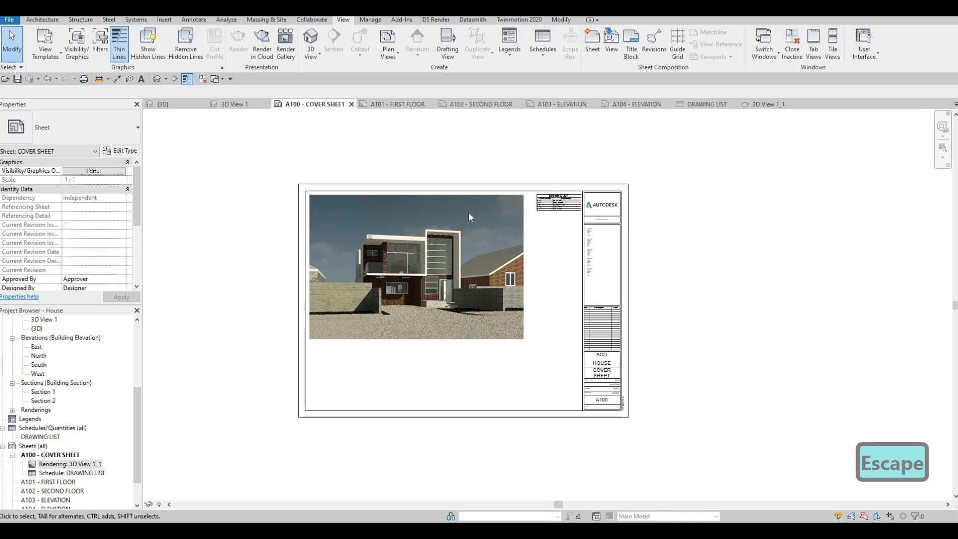
# Step: Fine-tune the placed drawing list by widening the Sheet Number column slightly and trimming the Sheet Name column, and deselect the list
pyautogui.scroll(2, 453, 220)
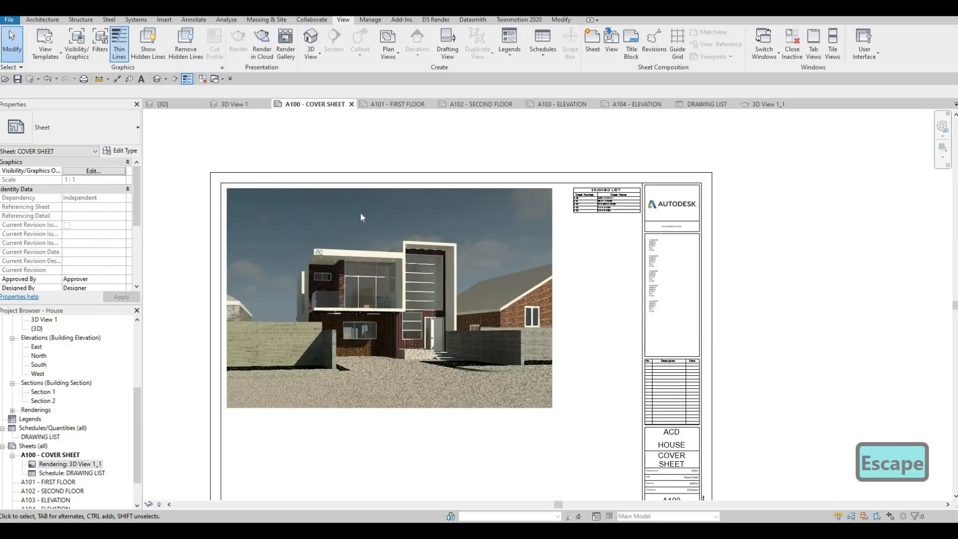
pyautogui.scroll(2, 585, 192)
pyautogui.click(583, 192)
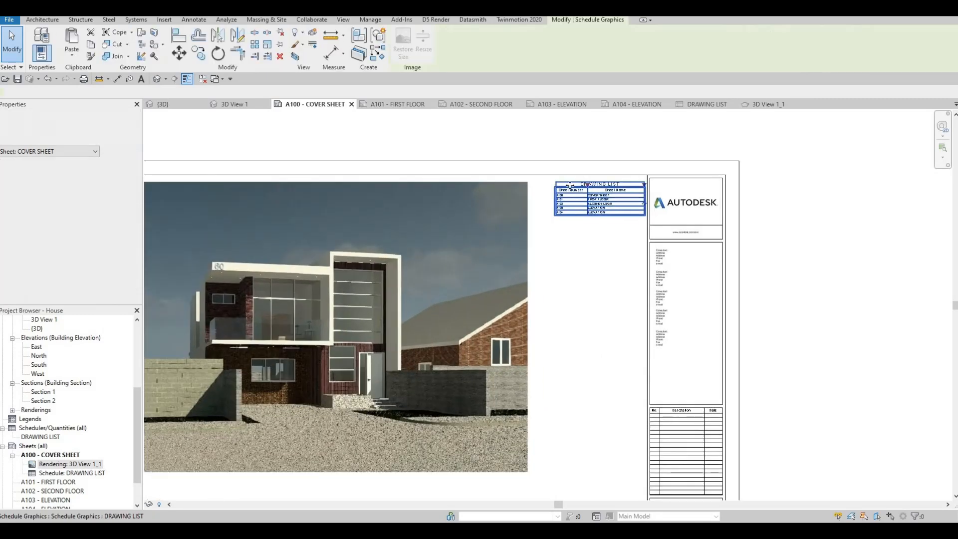
pyautogui.scroll(2, 544, 187)
pyautogui.moveTo(648, 187); pyautogui.dragTo(624, 187)
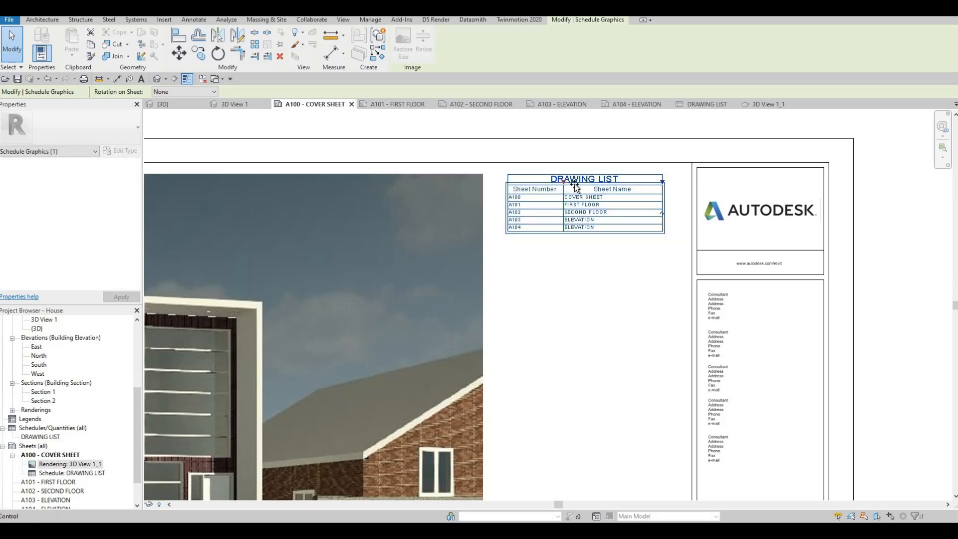
pyautogui.moveTo(563, 182); pyautogui.dragTo(575, 182)
pyautogui.moveTo(673, 182); pyautogui.dragTo(672, 182)
pyautogui.press('Escape')
pyautogui.press('Escape')
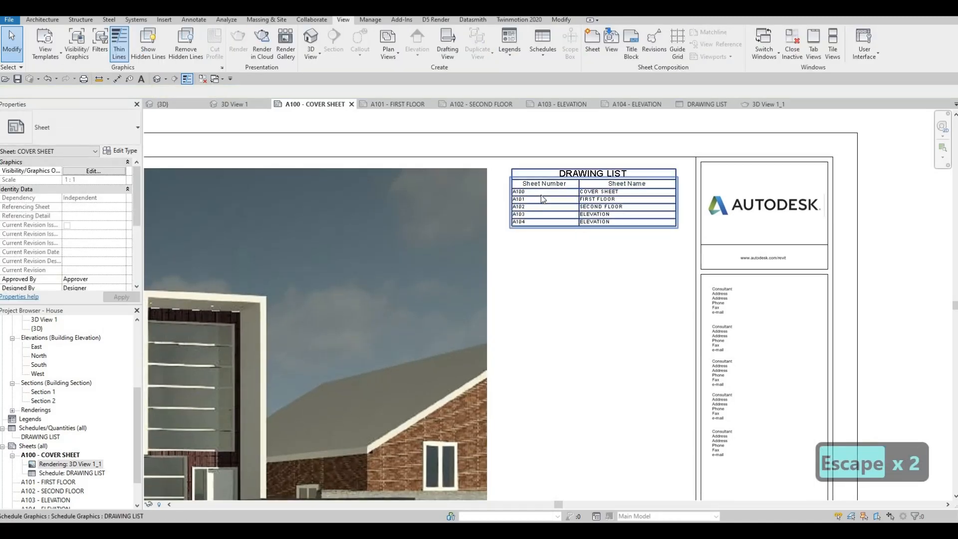
# Step: Check the sheet numbers and names in the drawing list and its fit beside the title block
pyautogui.scroll(1, 535, 197)
pyautogui.scroll(1, 651, 203)
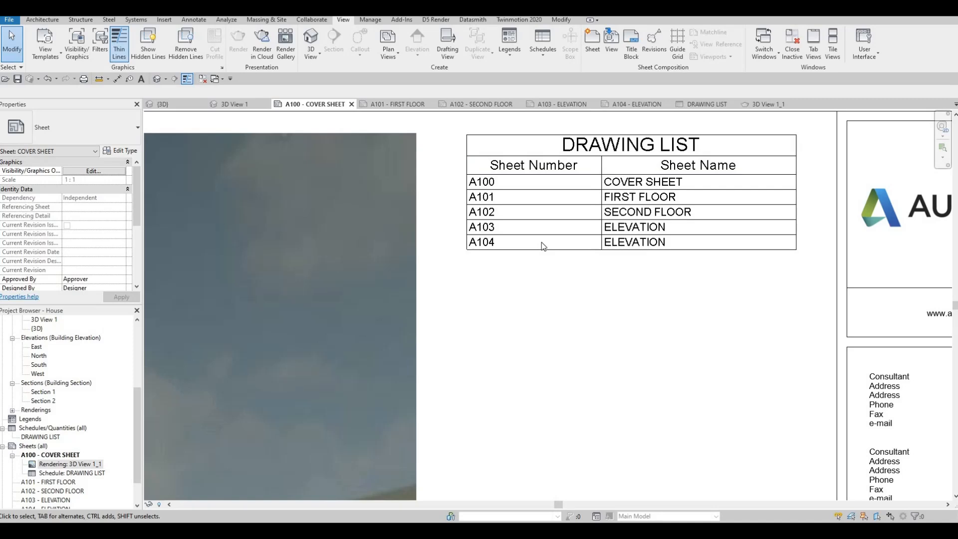
pyautogui.moveTo(715, 198); pyautogui.dragTo(709, 239, button='middle')
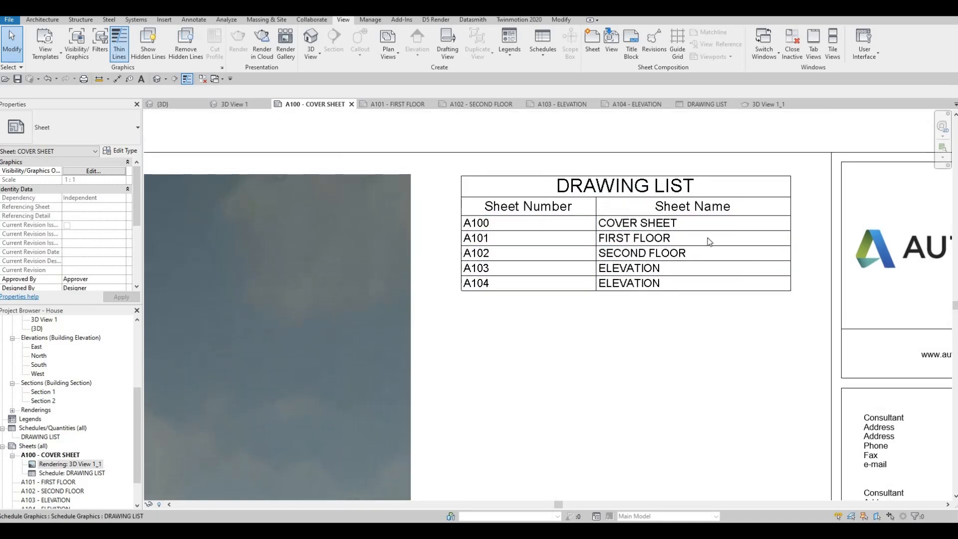
pyautogui.moveTo(602, 239); pyautogui.dragTo(587, 200, button='middle')
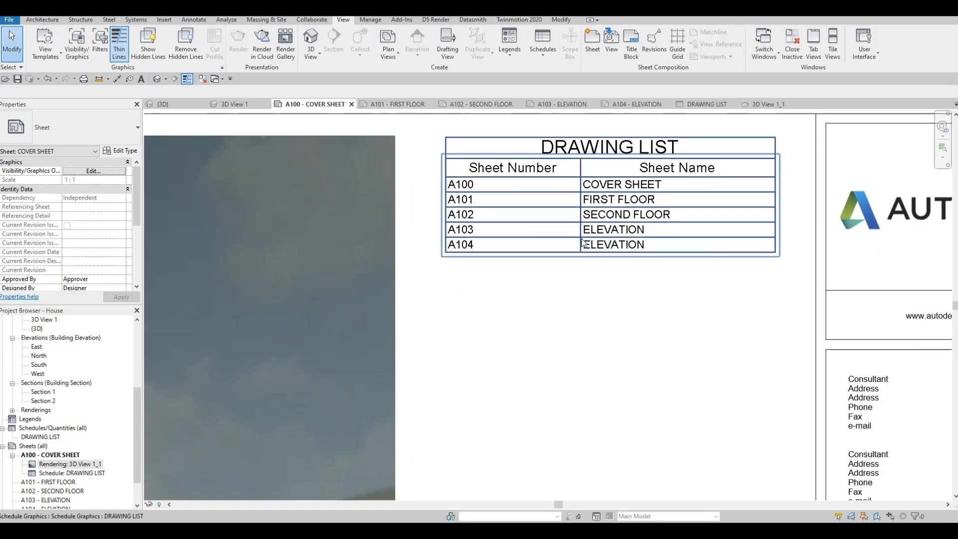
pyautogui.scroll(-5, 544, 209)
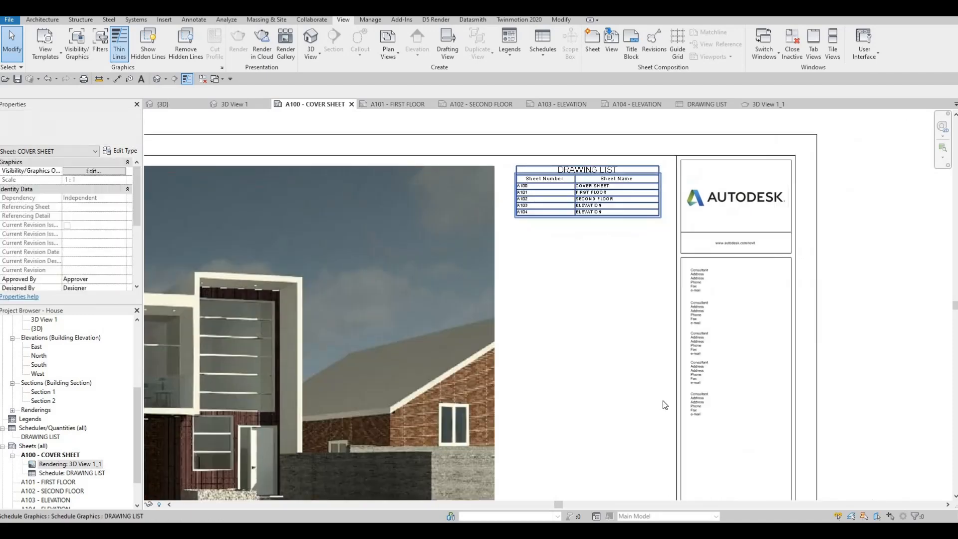
pyautogui.moveTo(555, 285); pyautogui.dragTo(581, 249, button='middle')
pyautogui.scroll(-2, 582, 248)
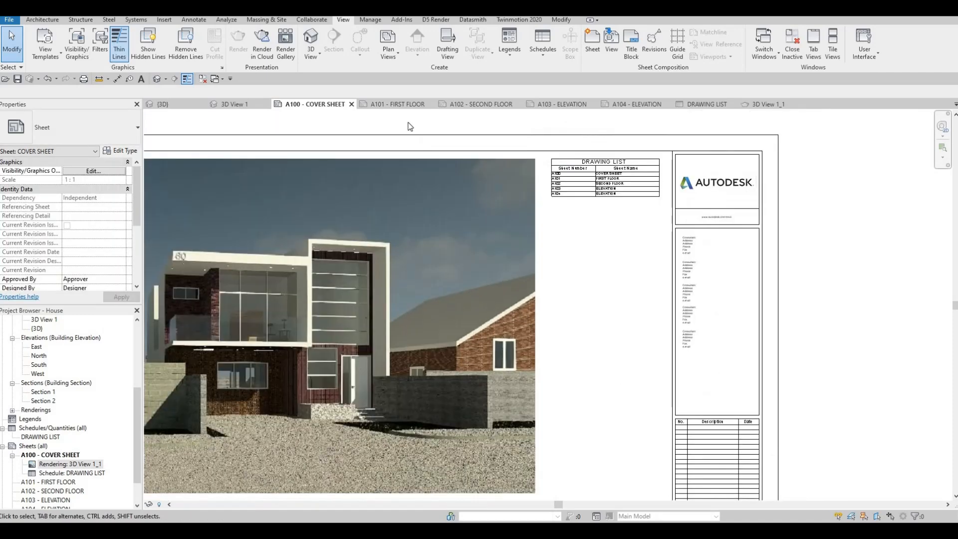
# Step: Open sheet A101 - FIRST FLOOR and collapse the Ceiling Plans and 3D Views groups in the Project Browser
pyautogui.click(402, 105)
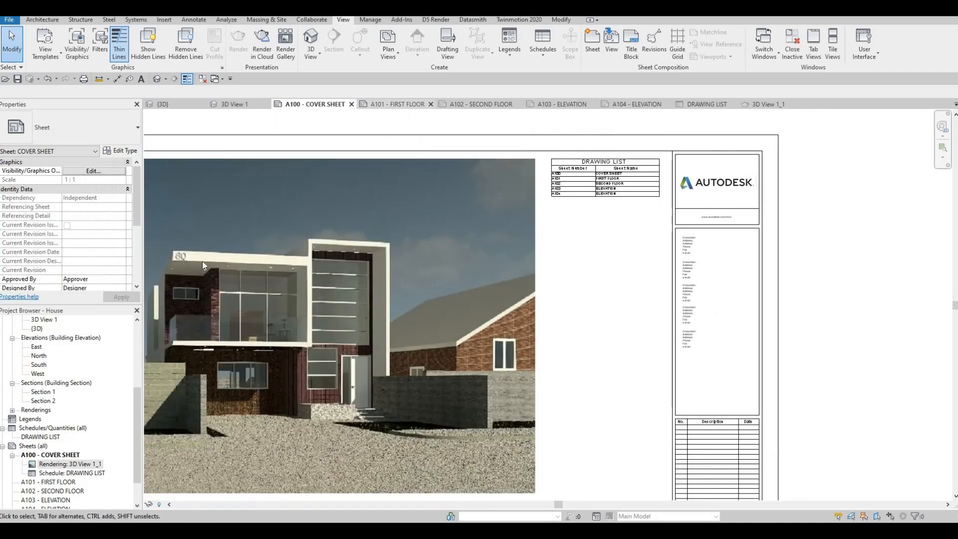
pyautogui.scroll(5, 54, 406)
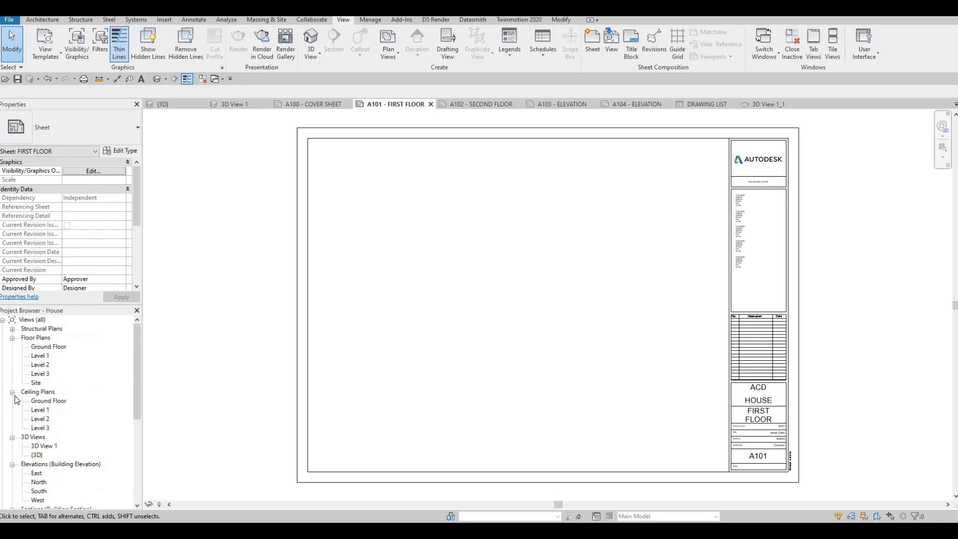
pyautogui.click(12, 392)
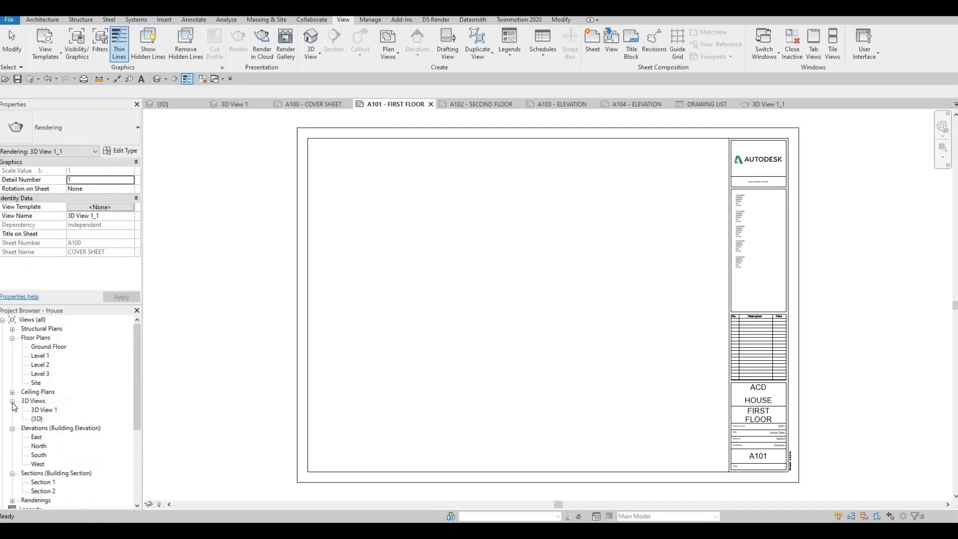
pyautogui.click(12, 401)
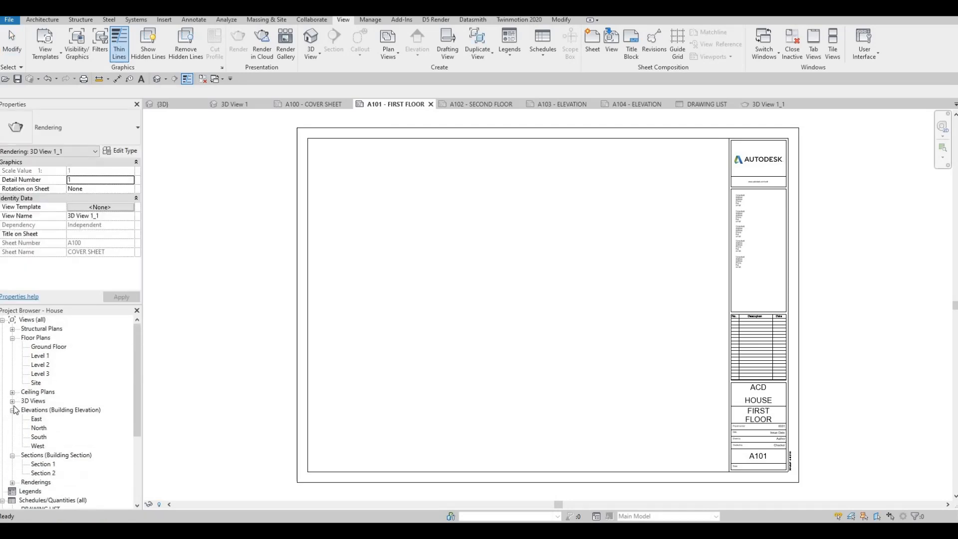
# Step: Open the Level 1 floor plan and look over its extents
pyautogui.doubleClick(44, 357)
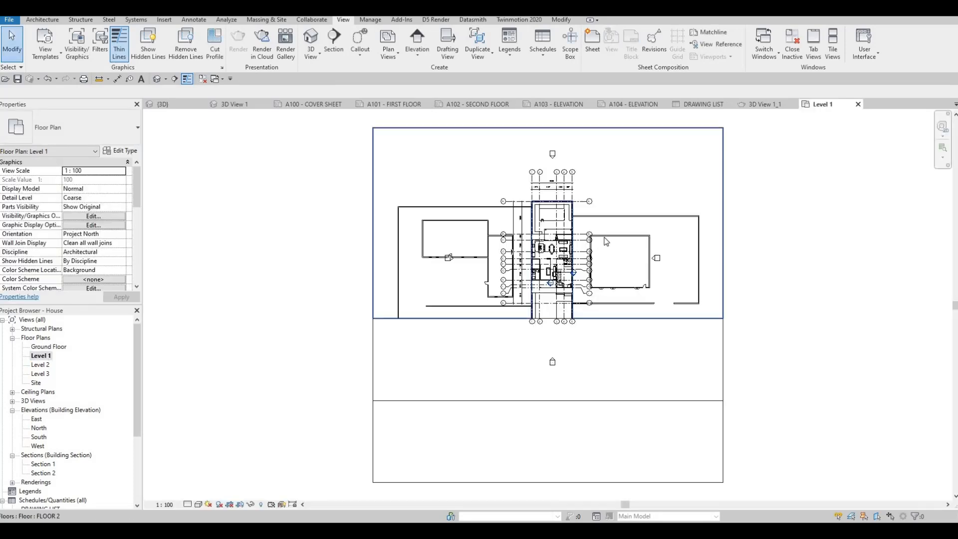
pyautogui.scroll(5, 534, 245)
pyautogui.scroll(-8, 534, 244)
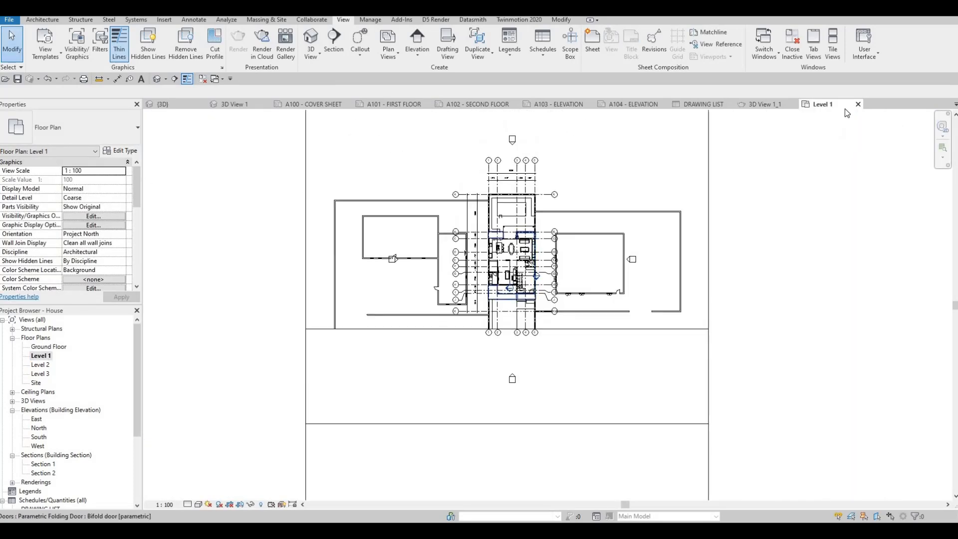
# Step: Try placing the Level 1 floor plan on sheet A101 at 1:100 scale, and undo the placement
pyautogui.click(389, 105)
pyautogui.moveTo(49, 354); pyautogui.dragTo(499, 279)
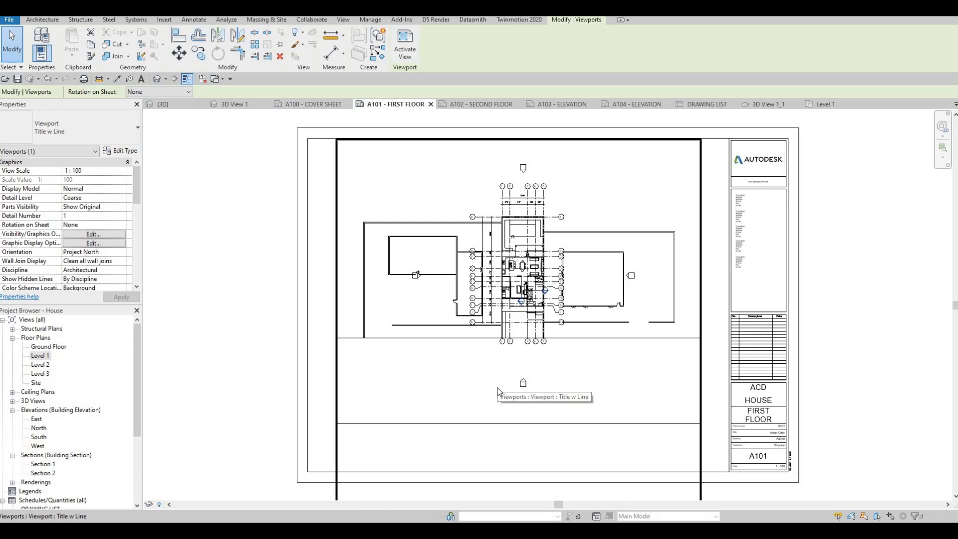
pyautogui.hotkey('ctrl', 'z')
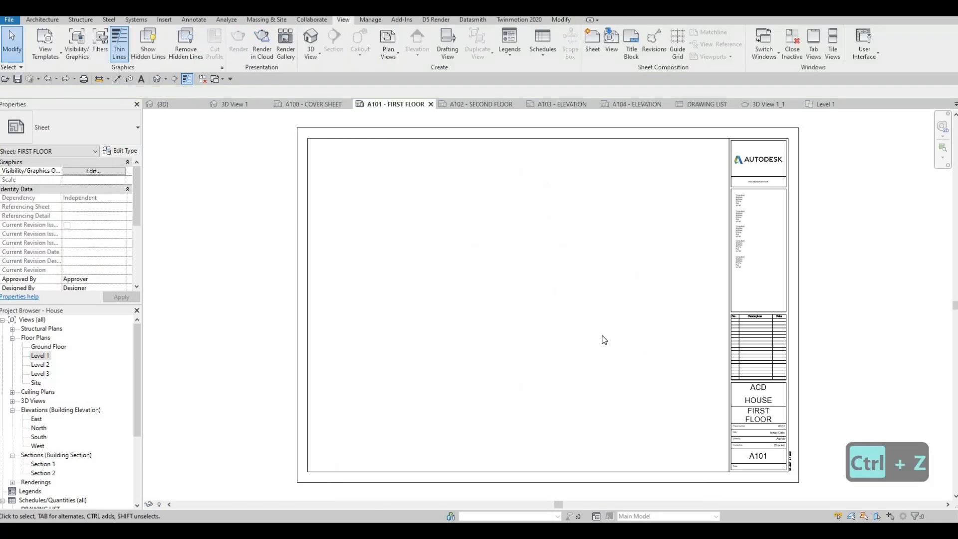
# Step: Set the view scale of the Level 1 floor plan to 1:50
pyautogui.doubleClick(40, 355)
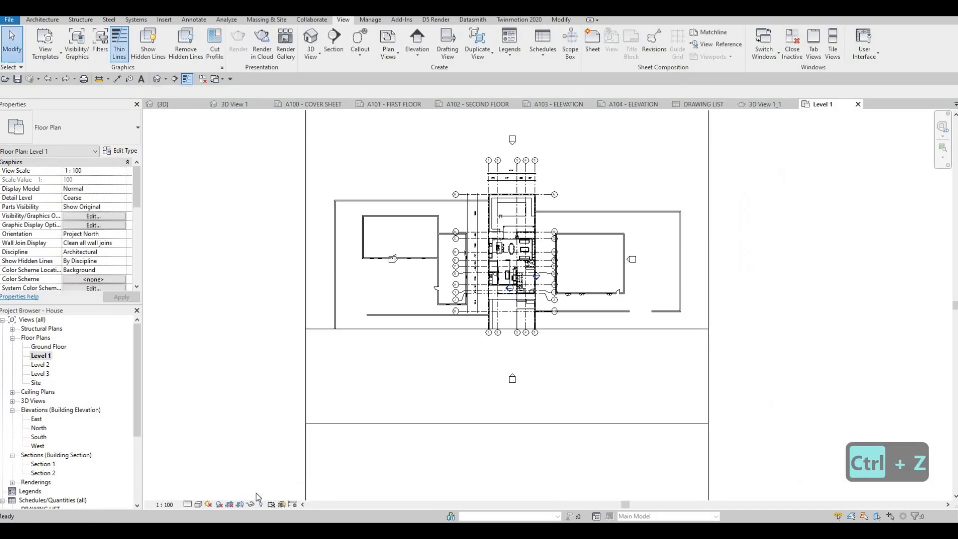
pyautogui.click(165, 504)
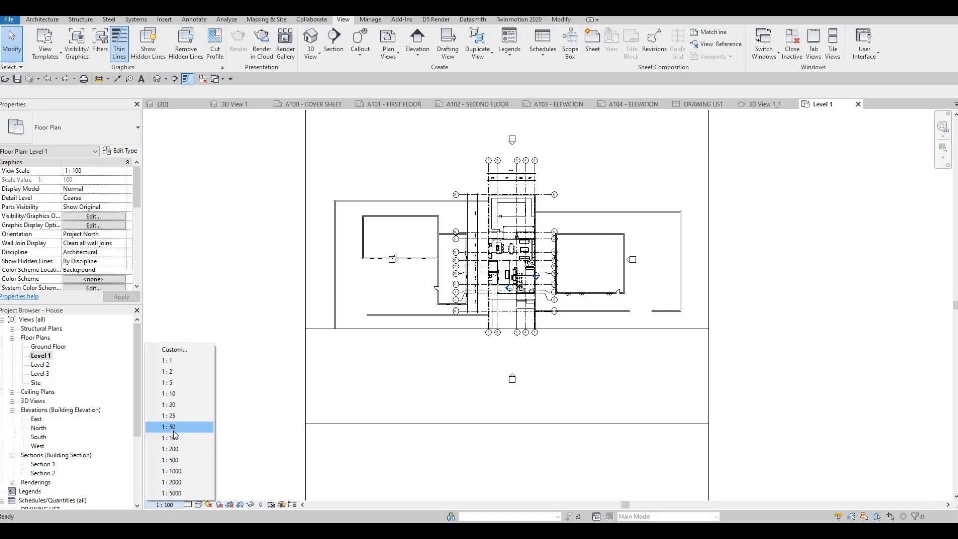
pyautogui.click(172, 429)
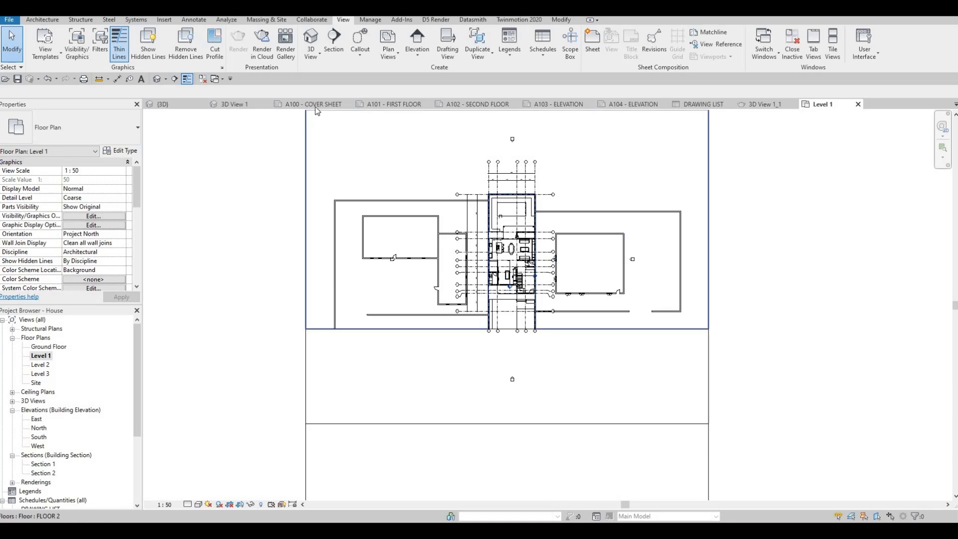
# Step: Place the Level 1 floor plan on sheet A101 and shift its viewport vertically so the house lies within the sheet frame
pyautogui.click(375, 105)
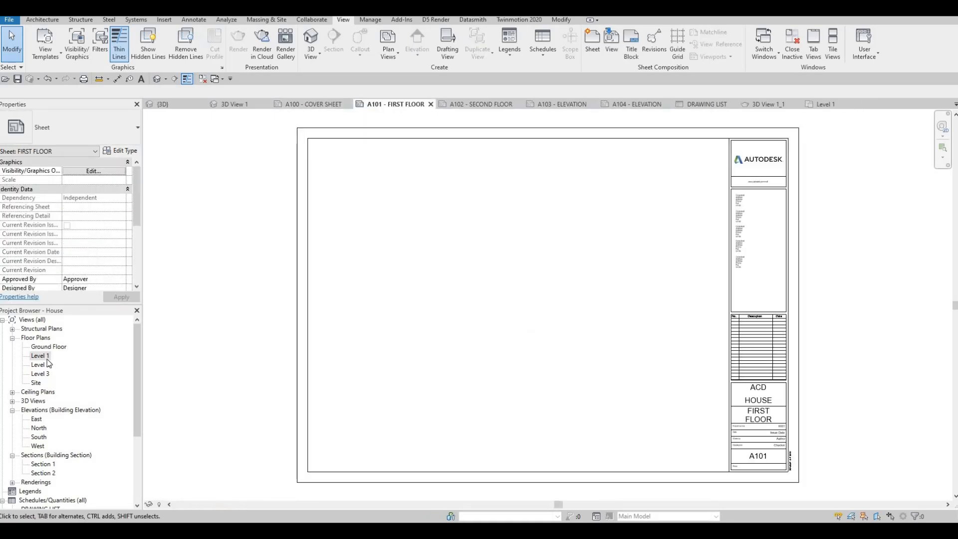
pyautogui.moveTo(482, 291); pyautogui.dragTo(528, 292)
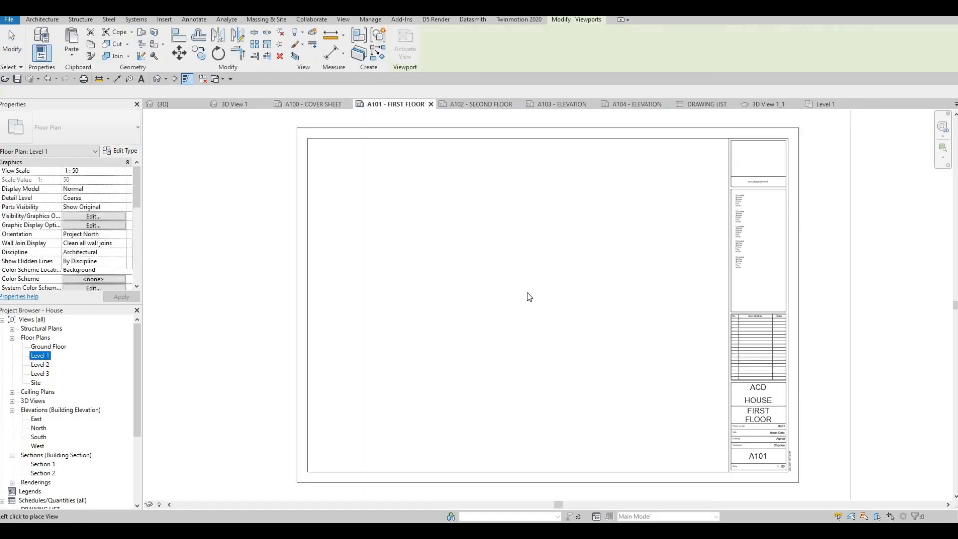
pyautogui.scroll(-2, 527, 294)
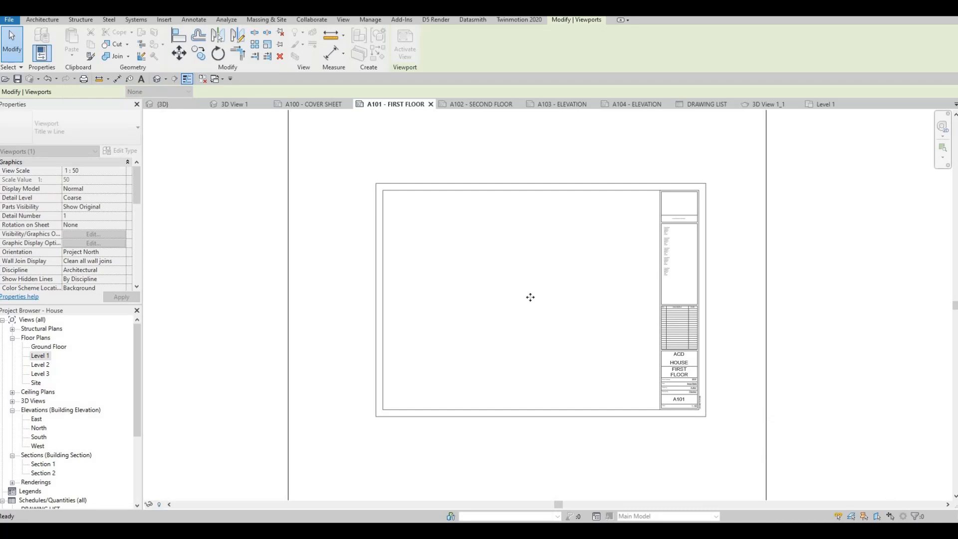
pyautogui.click(527, 294)
pyautogui.moveTo(531, 312); pyautogui.dragTo(531, 401)
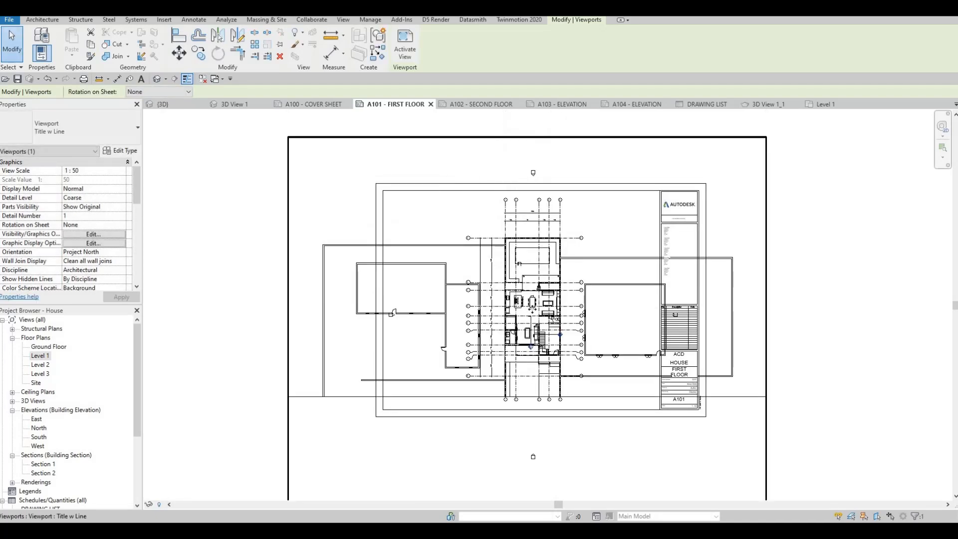
# Step: Try shifting the Level 1 viewport further vertically on sheet A101, and undo the extra moves
pyautogui.moveTo(530, 332); pyautogui.dragTo(532, 322)
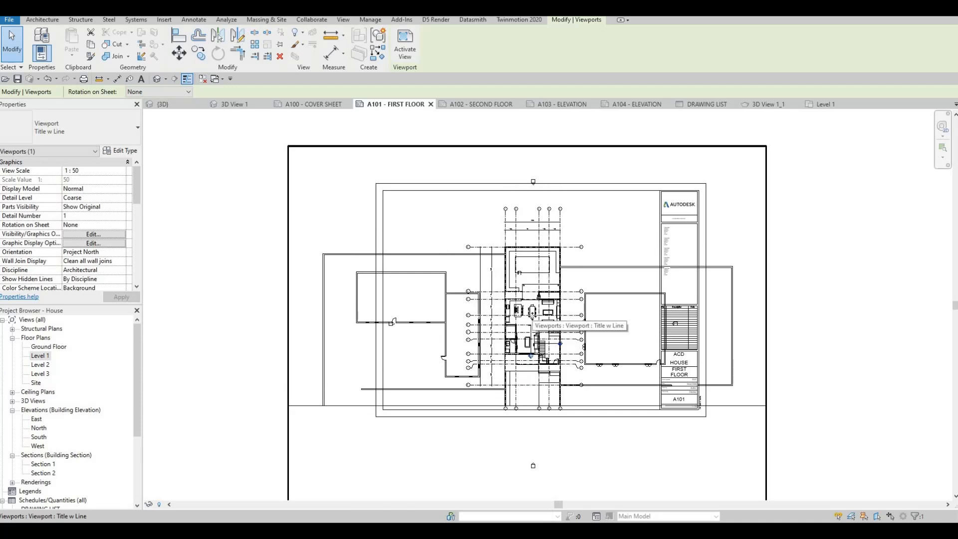
pyautogui.hotkey('ctrl', 'z')
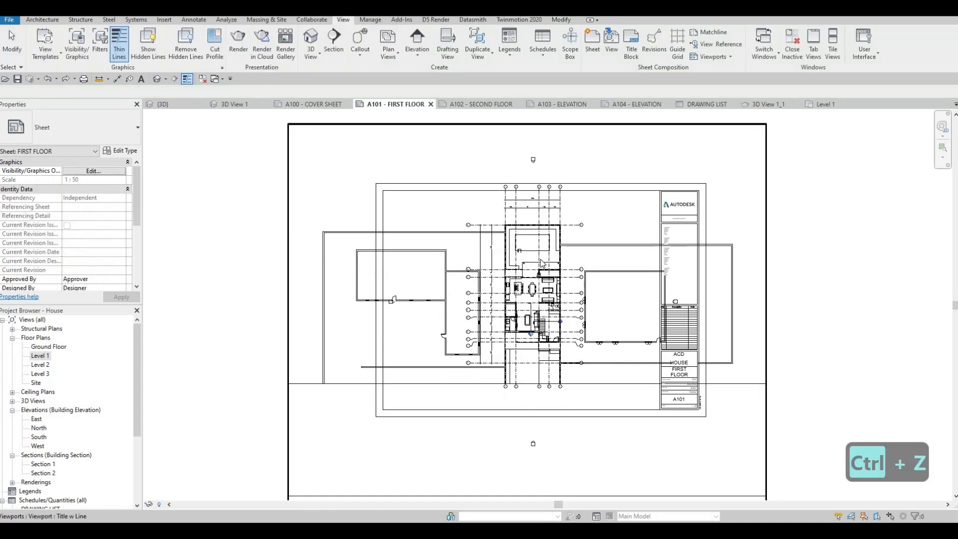
pyautogui.hotkey('ctrl', 'z')
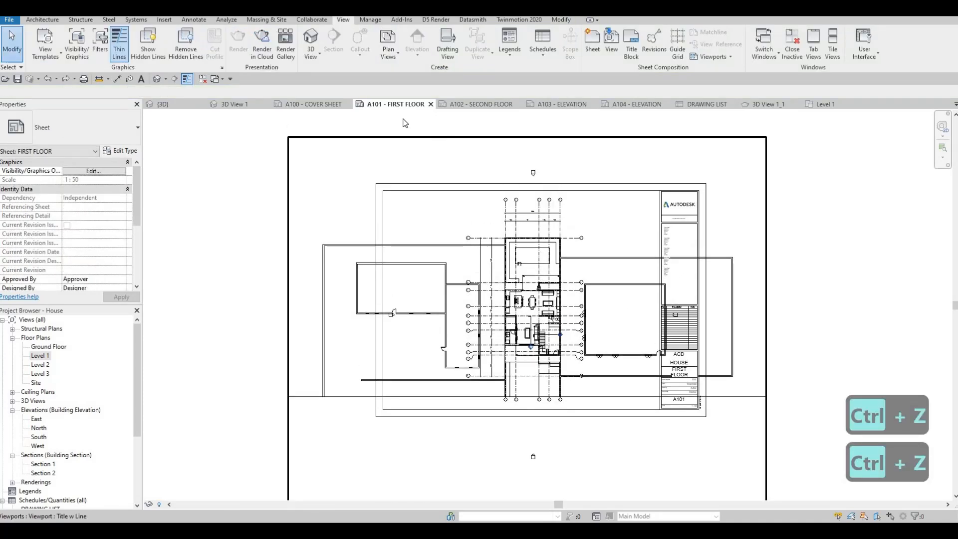
# Step: Turn on Crop View, Crop Region Visible and Annotation Crop for the Level 1 floor plan
pyautogui.click(823, 103)
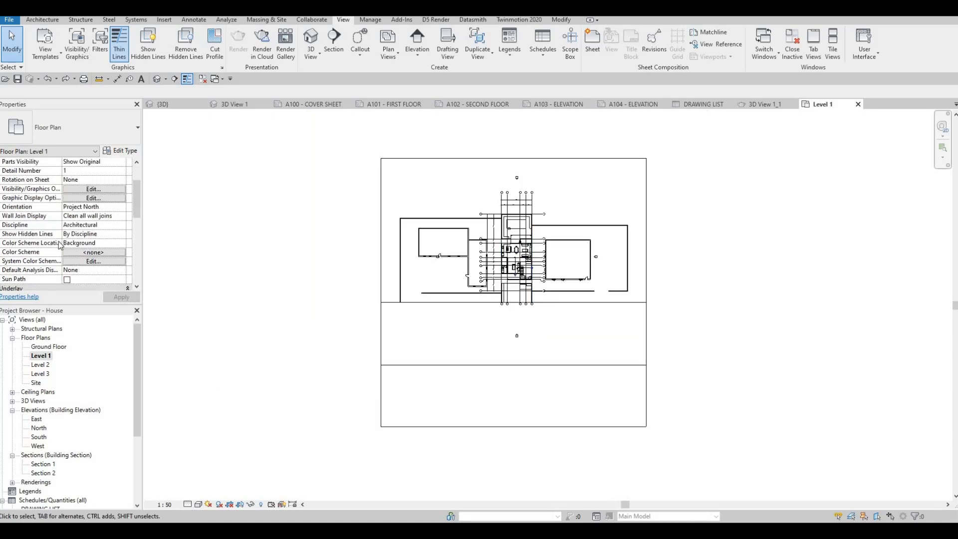
pyautogui.scroll(-4, 30, 224)
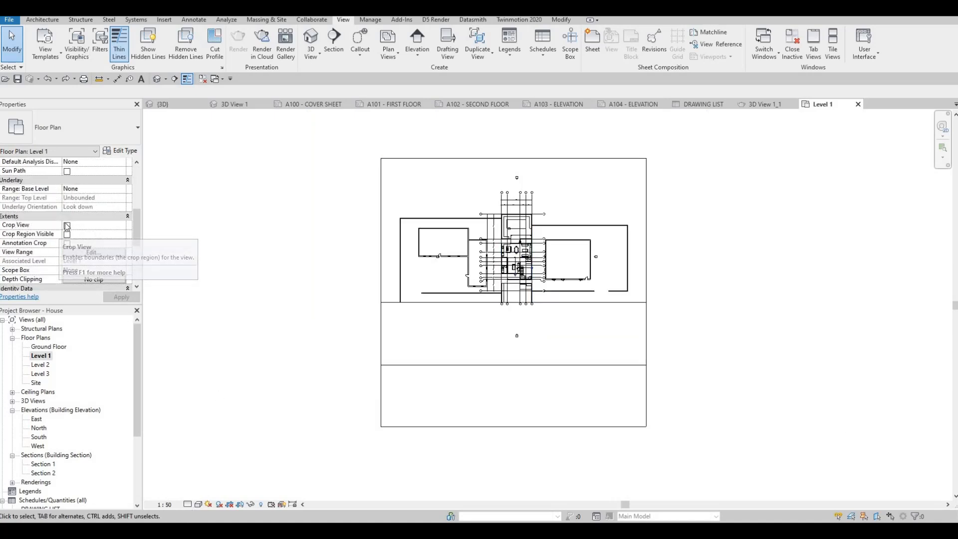
pyautogui.click(67, 234)
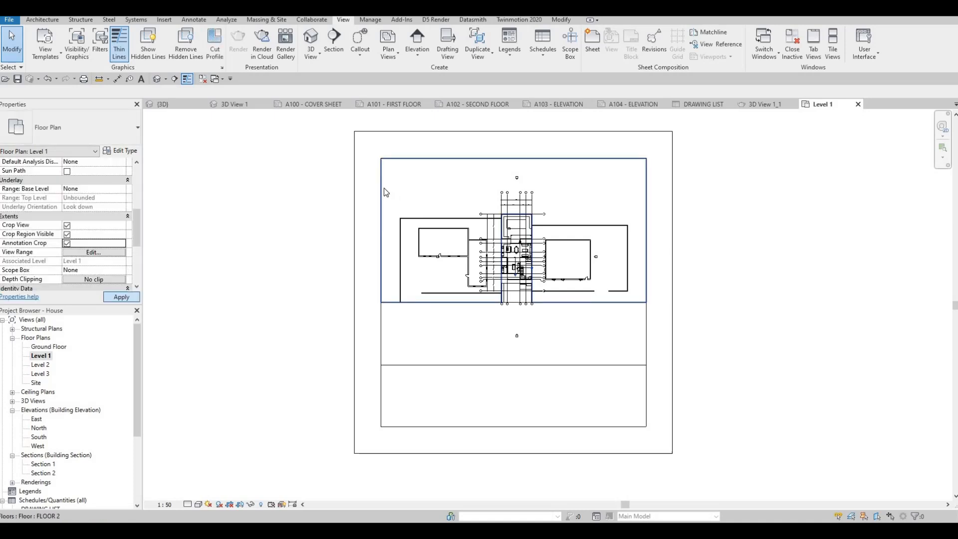
# Step: Pull the edges of the Level 1 crop region inward around the central house and its grid lines
pyautogui.click(378, 236)
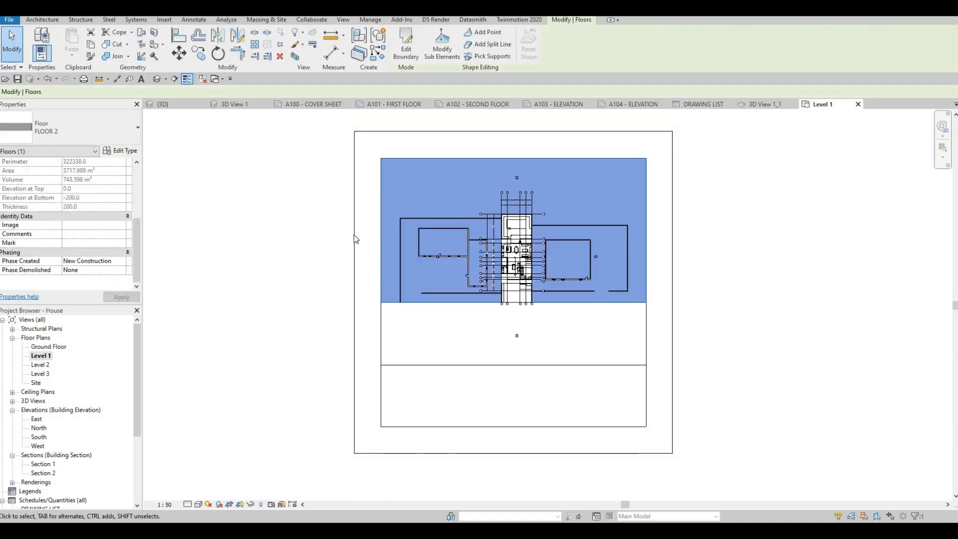
pyautogui.click(355, 235)
pyautogui.moveTo(425, 284); pyautogui.dragTo(470, 277)
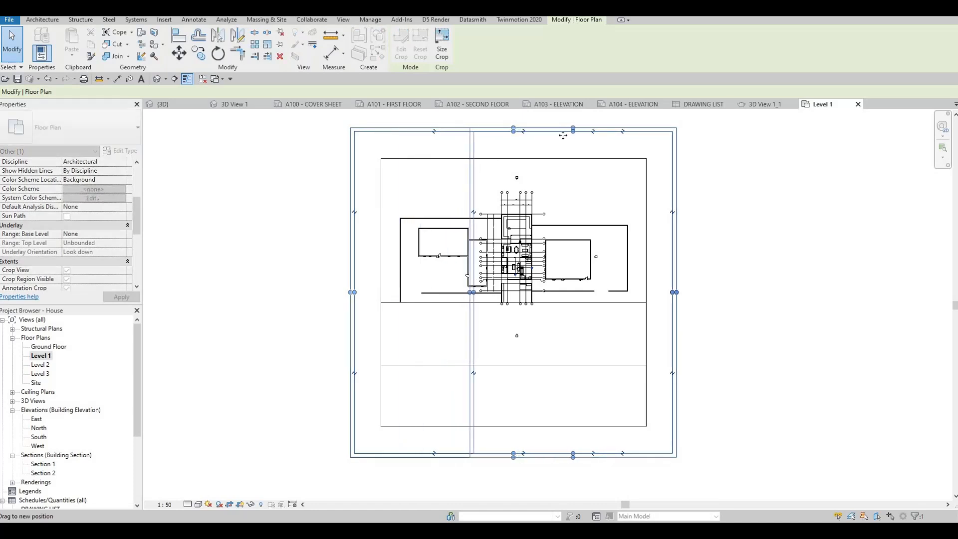
pyautogui.moveTo(568, 188); pyautogui.dragTo(569, 185)
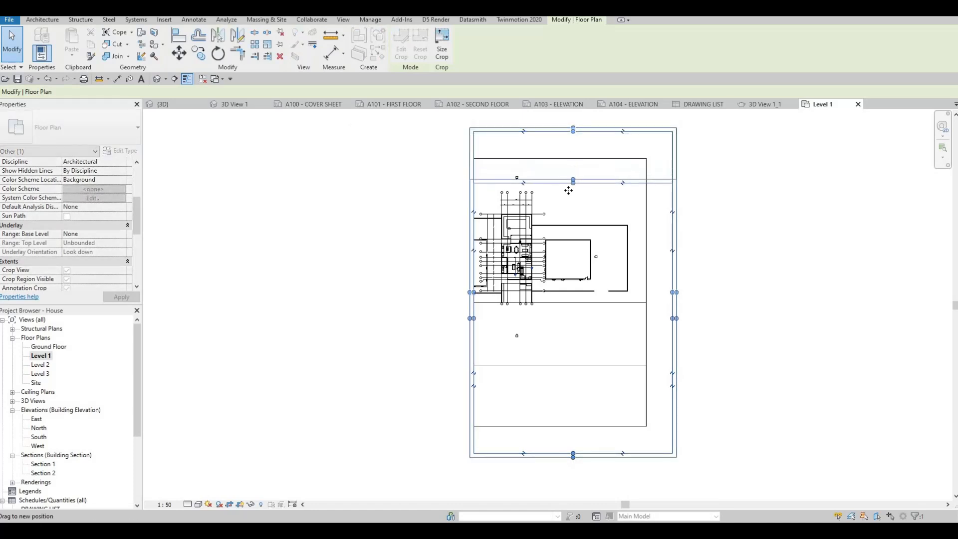
pyautogui.moveTo(673, 322); pyautogui.dragTo(531, 308)
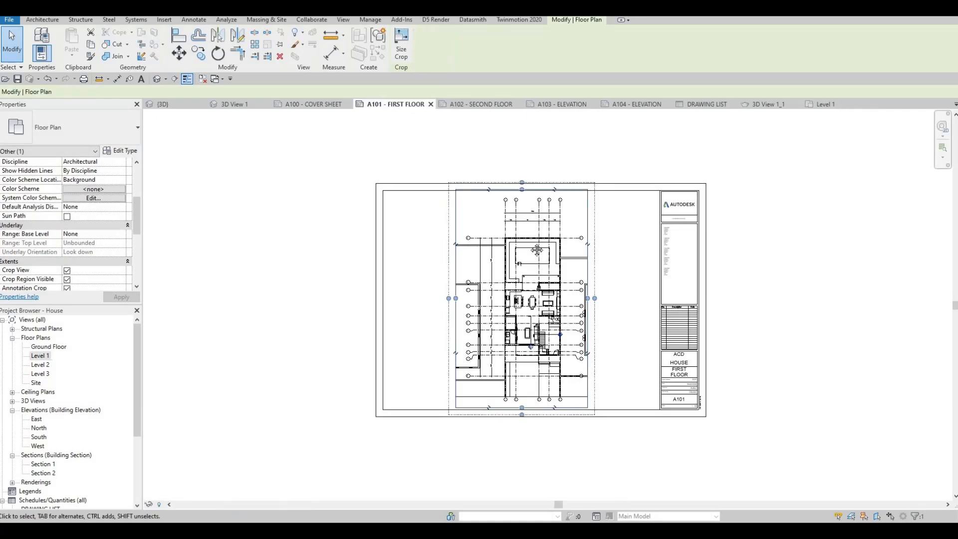
# Step: Reopen the Level 1 floor plan from sheet A101 and tighten the upper and lower edges of its crop region
pyautogui.press('Escape')
pyautogui.moveTo(520, 210); pyautogui.dragTo(519, 168, button='middle')
pyautogui.scroll(-2, 536, 168)
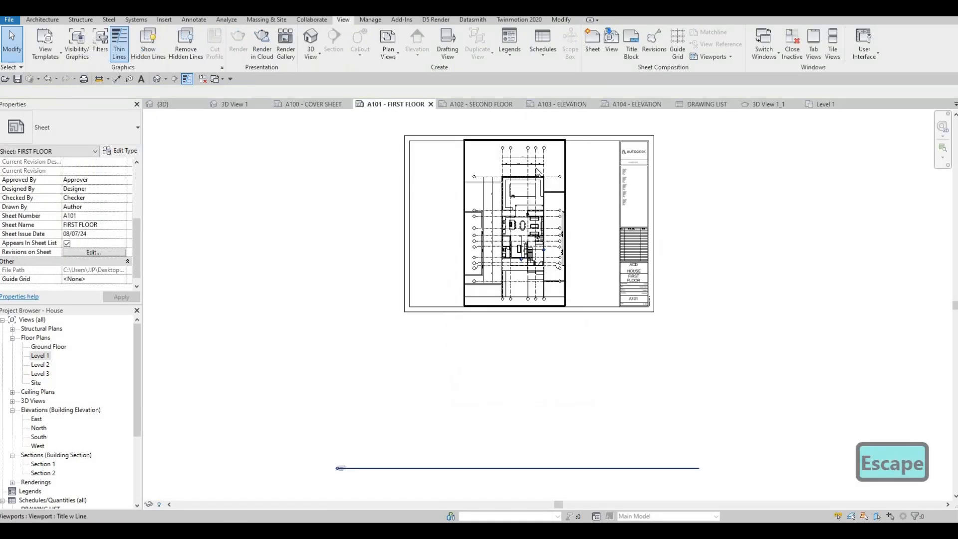
pyautogui.scroll(1, 532, 173)
pyautogui.click(447, 132)
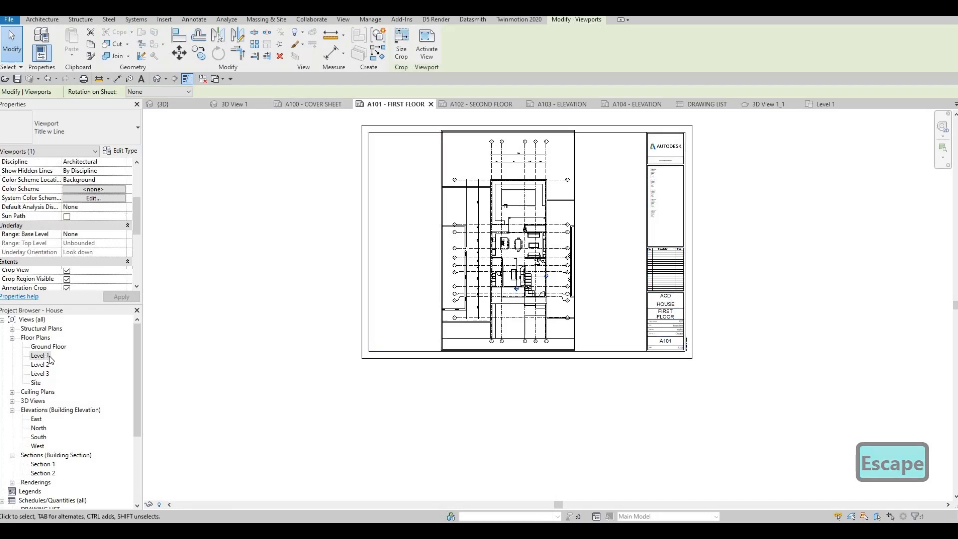
pyautogui.doubleClick(50, 356)
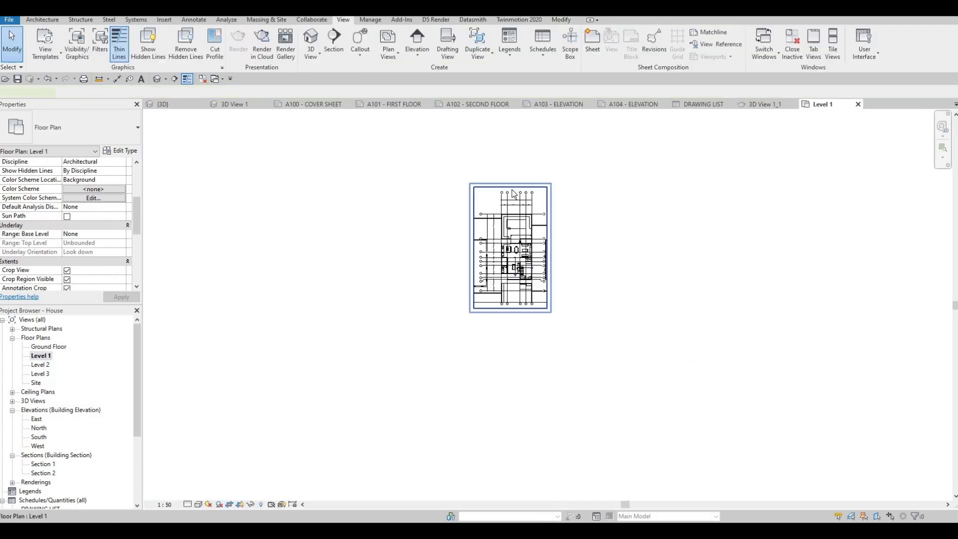
pyautogui.click(513, 185)
pyautogui.scroll(4, 513, 185)
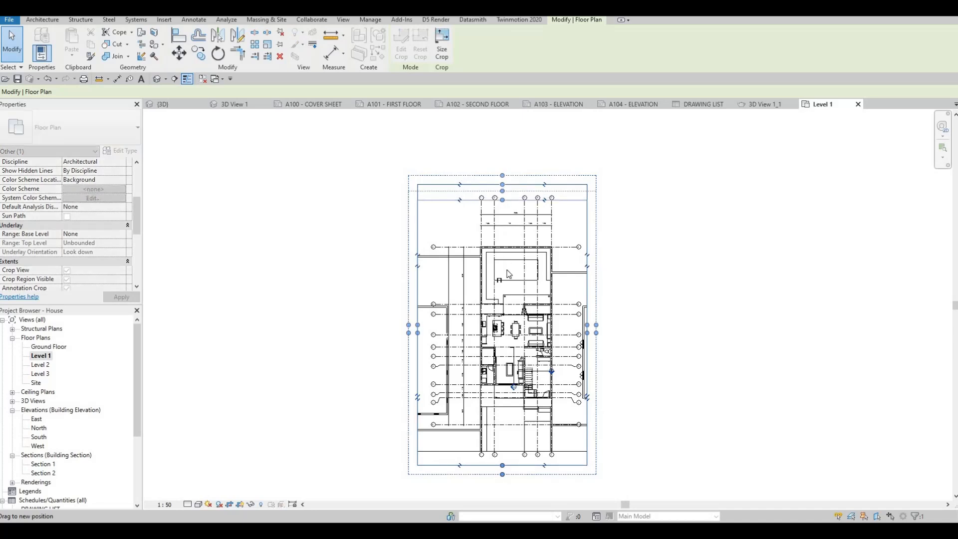
pyautogui.moveTo(502, 200); pyautogui.dragTo(503, 202)
pyautogui.moveTo(464, 394); pyautogui.dragTo(485, 309, button='middle')
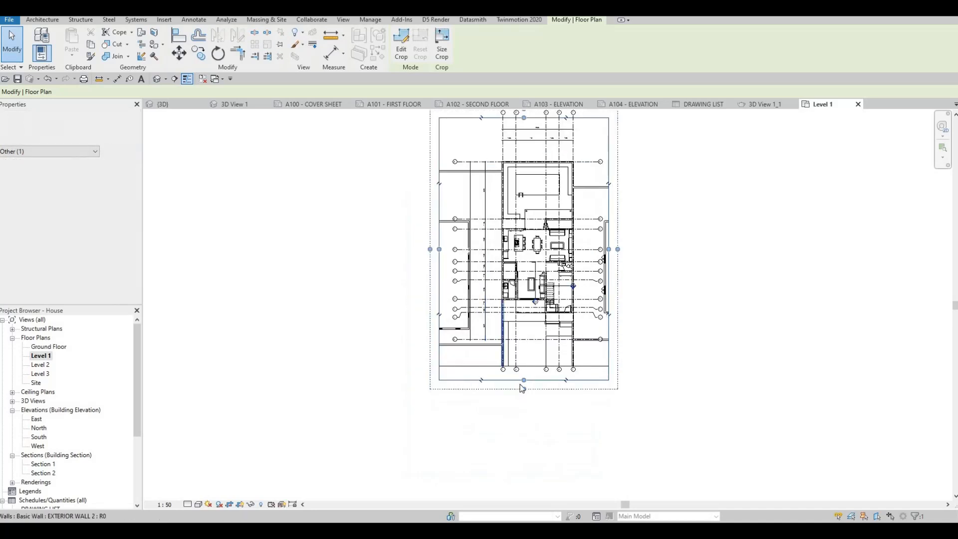
pyautogui.moveTo(519, 366); pyautogui.dragTo(519, 363)
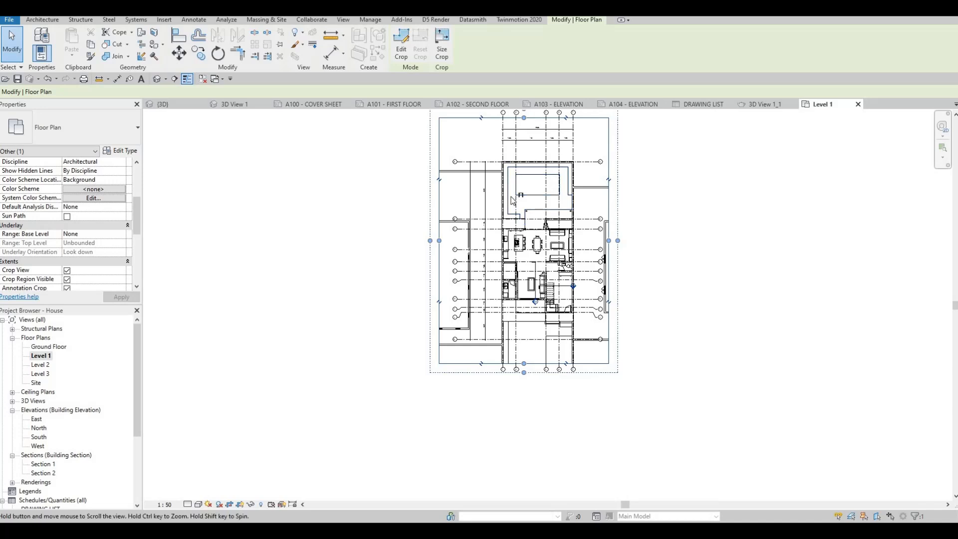
# Step: Narrow the Level 1 crop region by pulling both side edges closer to the house walls
pyautogui.scroll(2, 512, 186)
pyautogui.moveTo(508, 209); pyautogui.dragTo(511, 211)
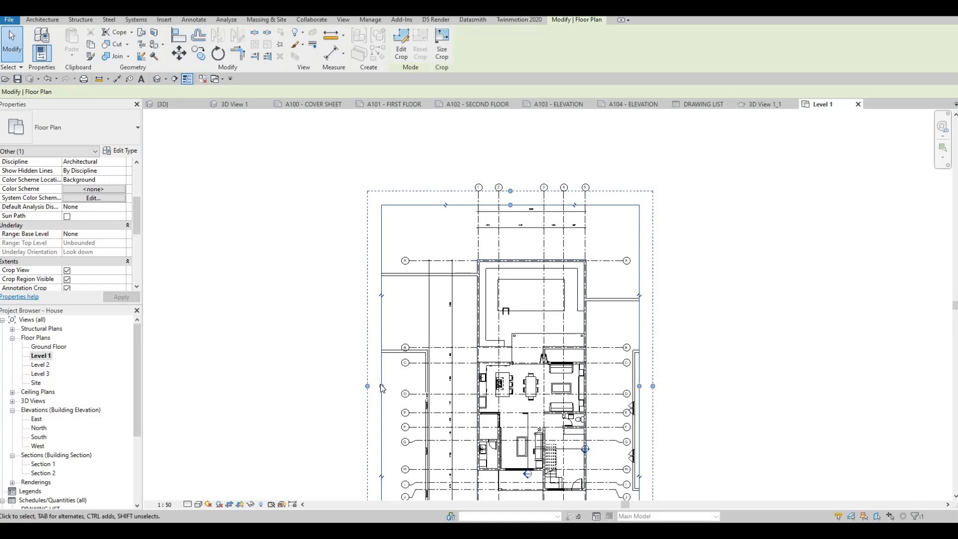
pyautogui.moveTo(382, 388); pyautogui.dragTo(420, 388)
pyautogui.moveTo(641, 330); pyautogui.dragTo(632, 234, button='middle')
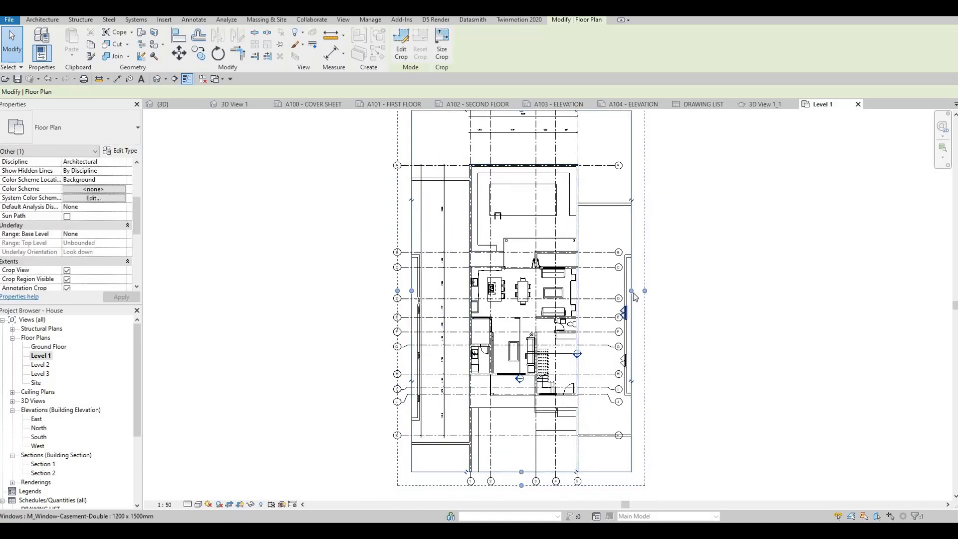
pyautogui.moveTo(631, 290); pyautogui.dragTo(618, 299)
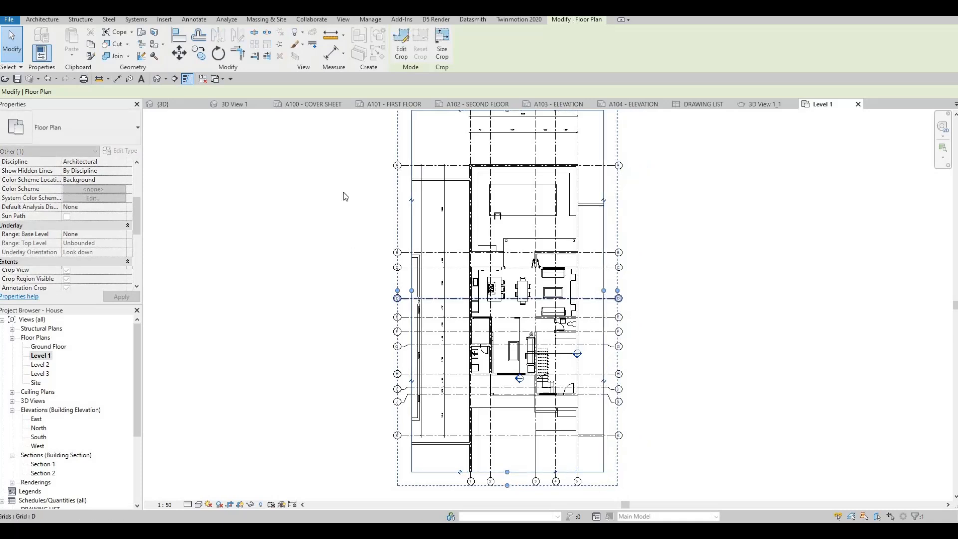
# Step: Return to sheet A101 and shift the Level 1 viewport towards the sheet's left side, within the frame
pyautogui.click(394, 103)
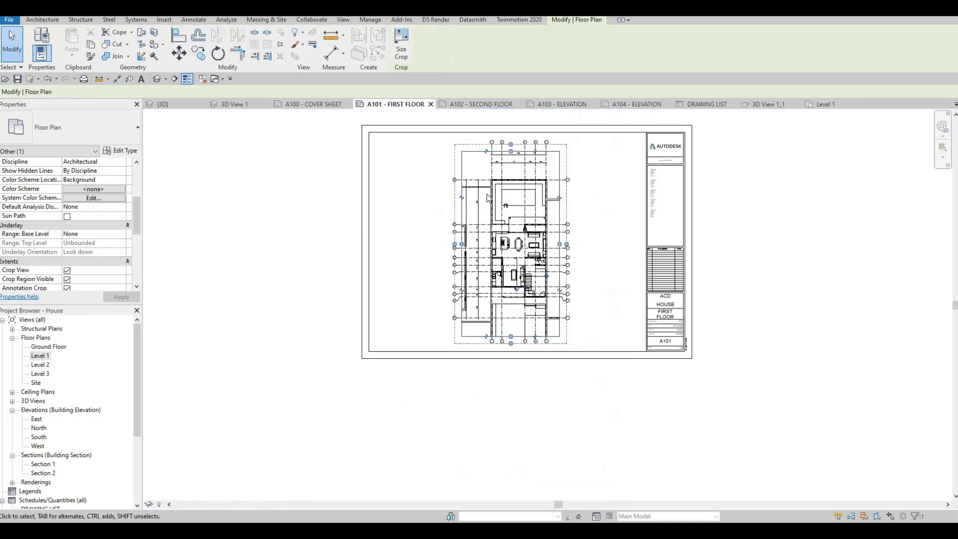
pyautogui.moveTo(508, 182); pyautogui.dragTo(487, 195, button='middle')
pyautogui.scroll(2, 487, 195)
pyautogui.press('Escape')
pyautogui.moveTo(481, 191); pyautogui.dragTo(452, 185)
pyautogui.press('Escape')
pyautogui.moveTo(402, 297); pyautogui.dragTo(403, 294, button='middle')
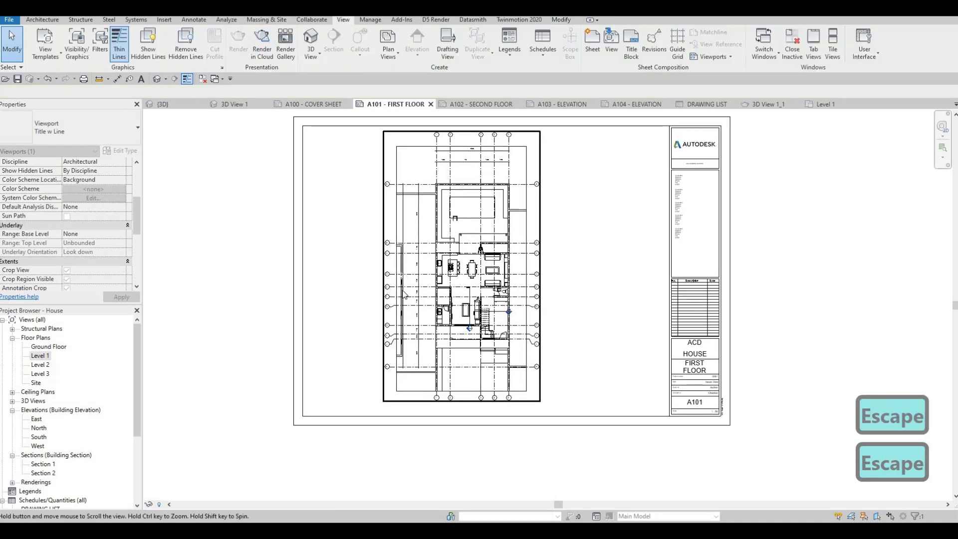
# Step: Move the Level 1 view title up to just below the plan, inside the sheet frame
pyautogui.scroll(-5, 355, 386)
pyautogui.press('Escape')
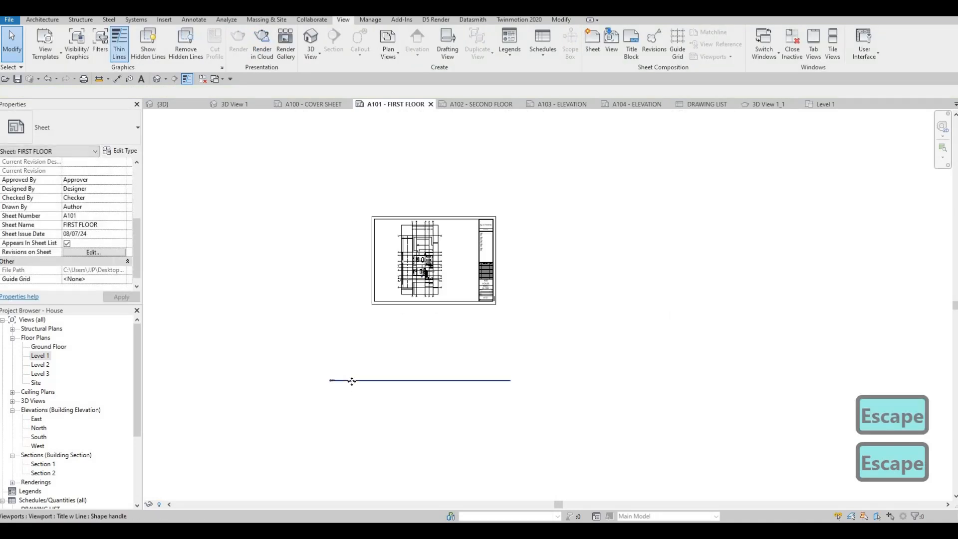
pyautogui.moveTo(352, 381); pyautogui.dragTo(421, 296)
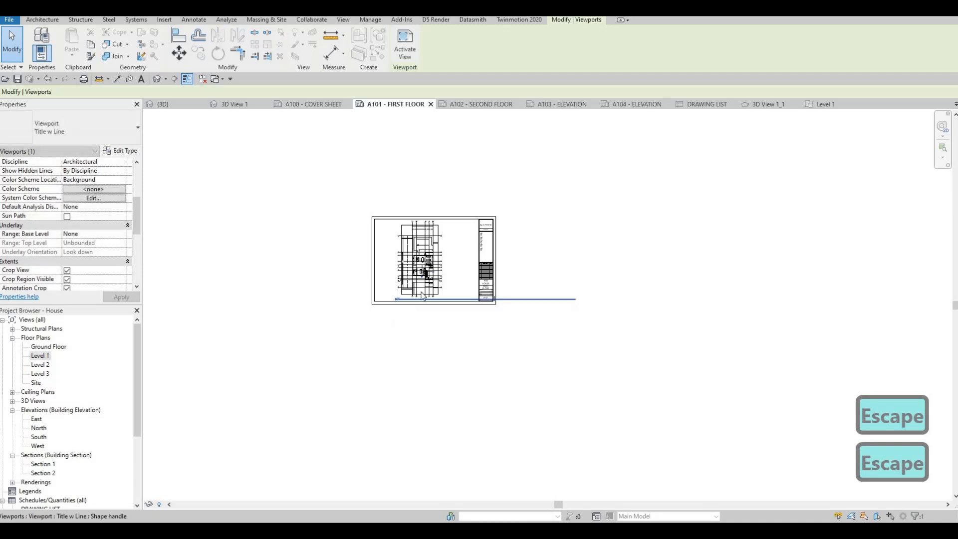
pyautogui.scroll(5, 423, 296)
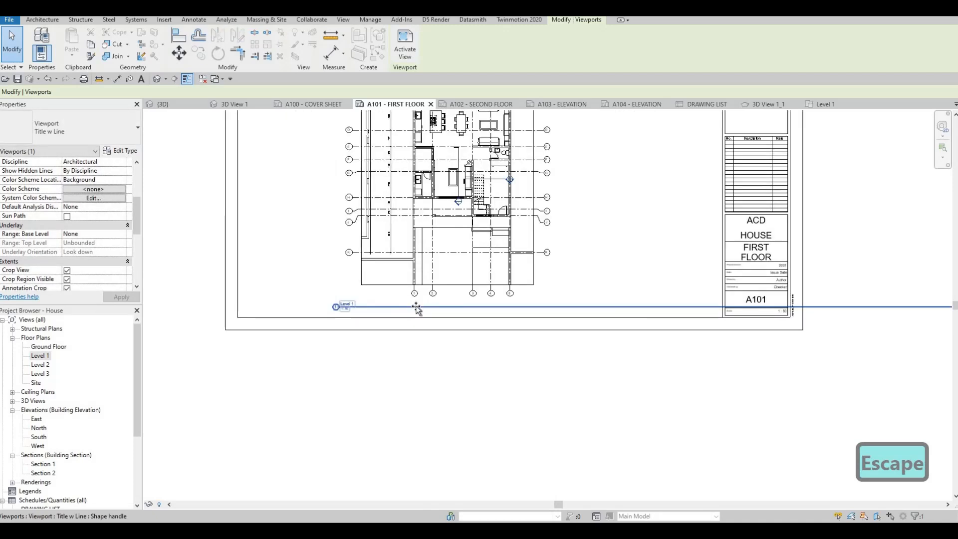
pyautogui.press('Escape')
pyautogui.press('Escape')
pyautogui.scroll(-1, 434, 295)
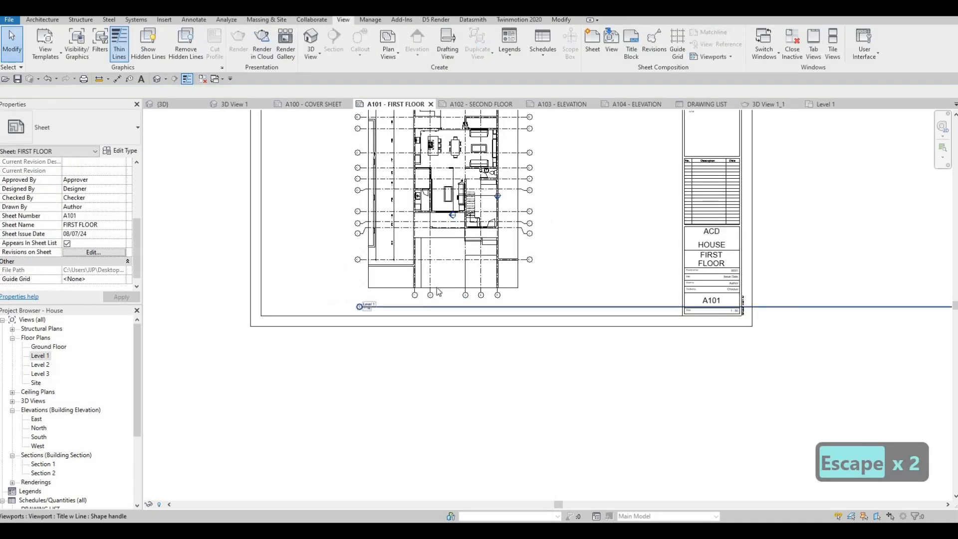
pyautogui.press('Escape')
# Step: Shorten the Level 1 view title line and align the title under the viewport's lower-left corner
pyautogui.click(438, 240)
pyautogui.scroll(-2, 435, 237)
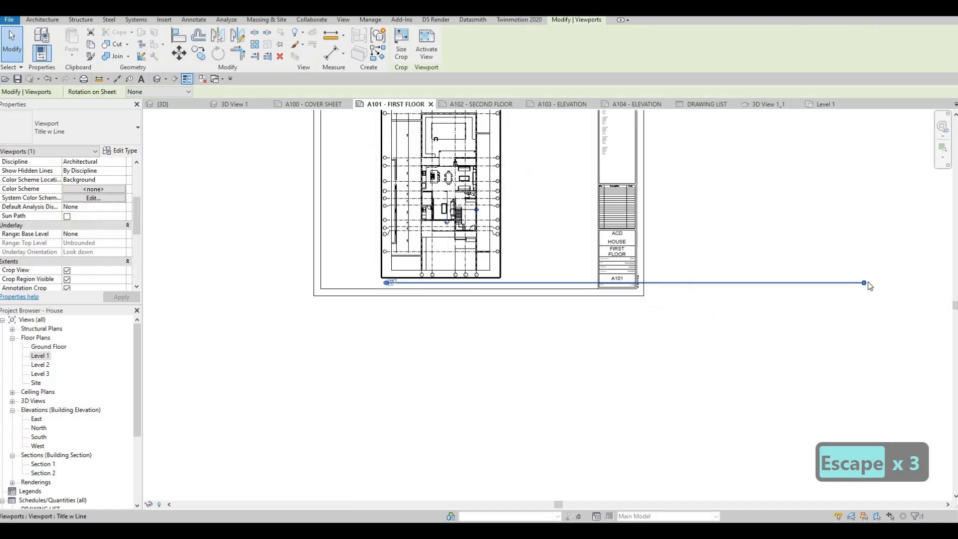
pyautogui.moveTo(570, 292); pyautogui.dragTo(474, 306)
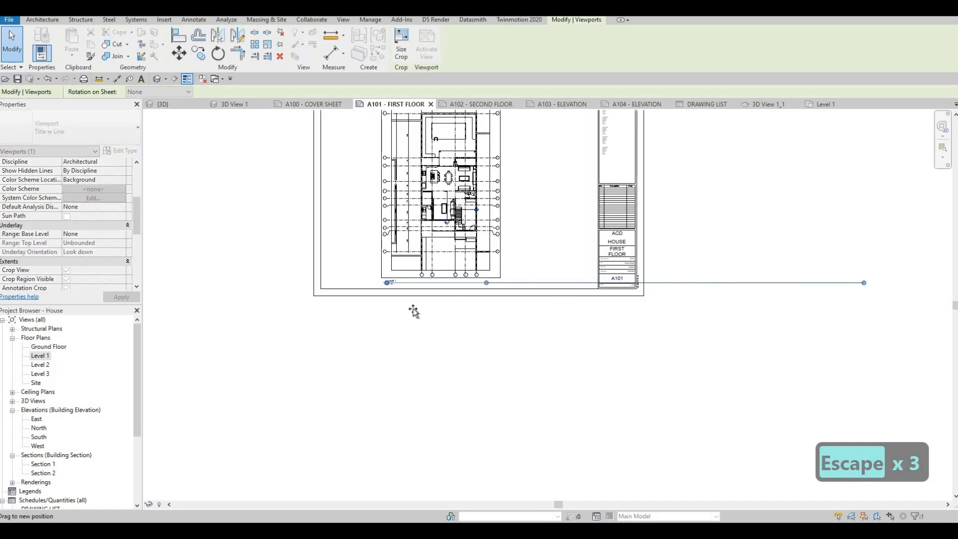
pyautogui.moveTo(414, 310); pyautogui.dragTo(405, 281)
pyautogui.scroll(4, 407, 285)
pyautogui.moveTo(363, 277); pyautogui.dragTo(417, 268, button='middle')
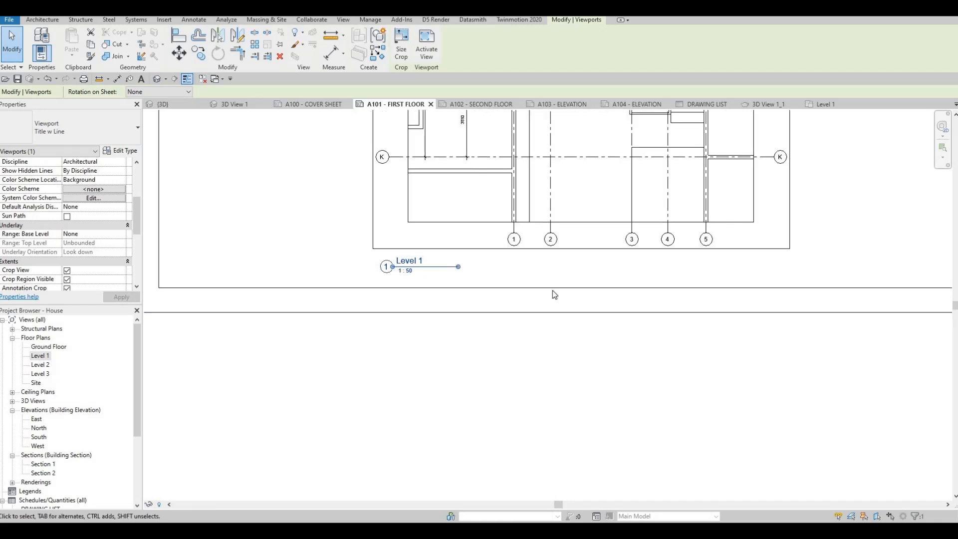
# Step: Try to set the Level 1 viewport's Title on Sheet to FIRST FLOOR
pyautogui.scroll(-3, 641, 286)
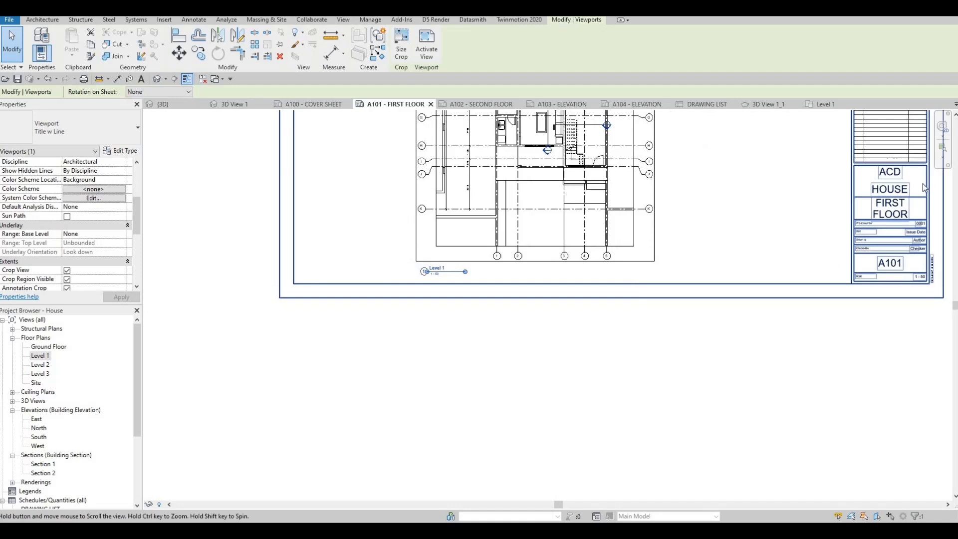
pyautogui.scroll(2, 885, 231)
pyautogui.scroll(2, 883, 228)
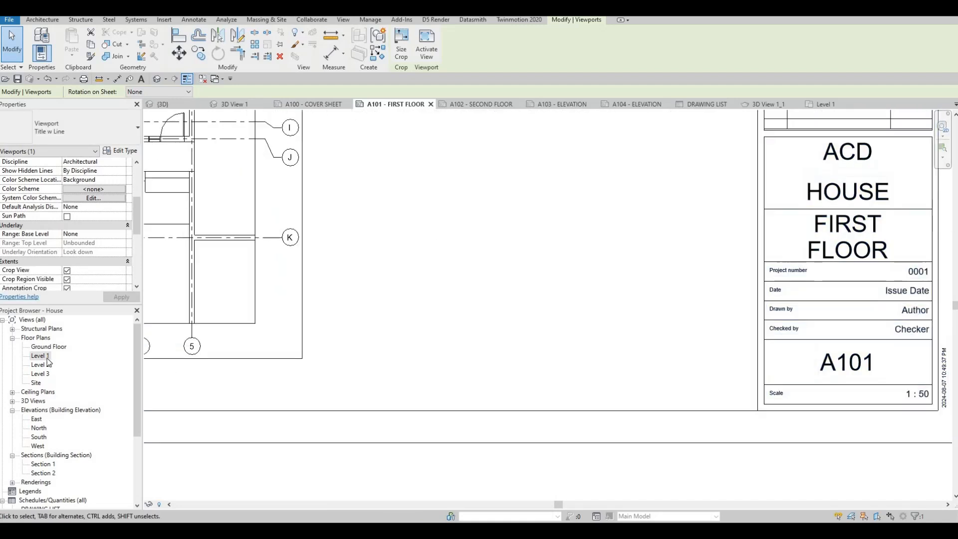
pyautogui.moveTo(236, 359); pyautogui.dragTo(548, 348, button='middle')
pyautogui.scroll(-2, 548, 349)
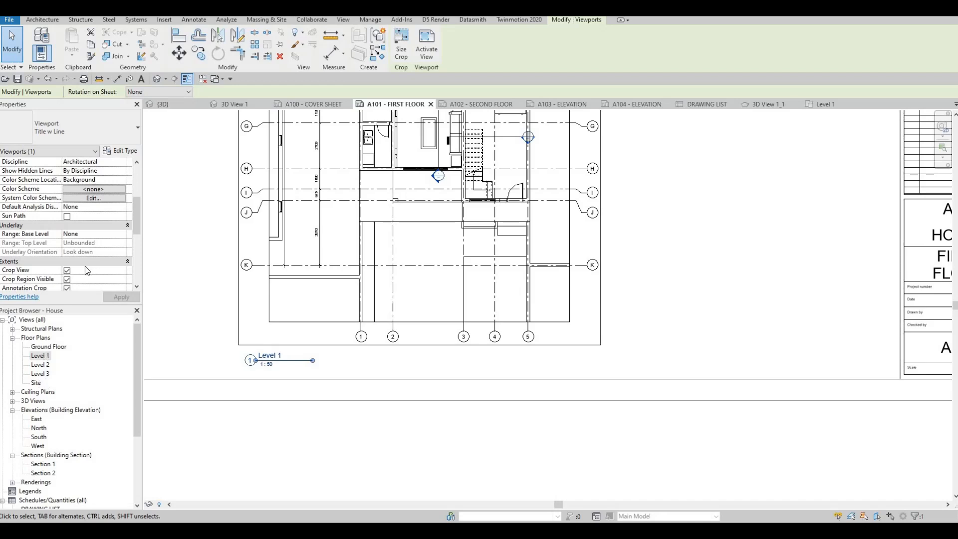
pyautogui.scroll(-5, 85, 266)
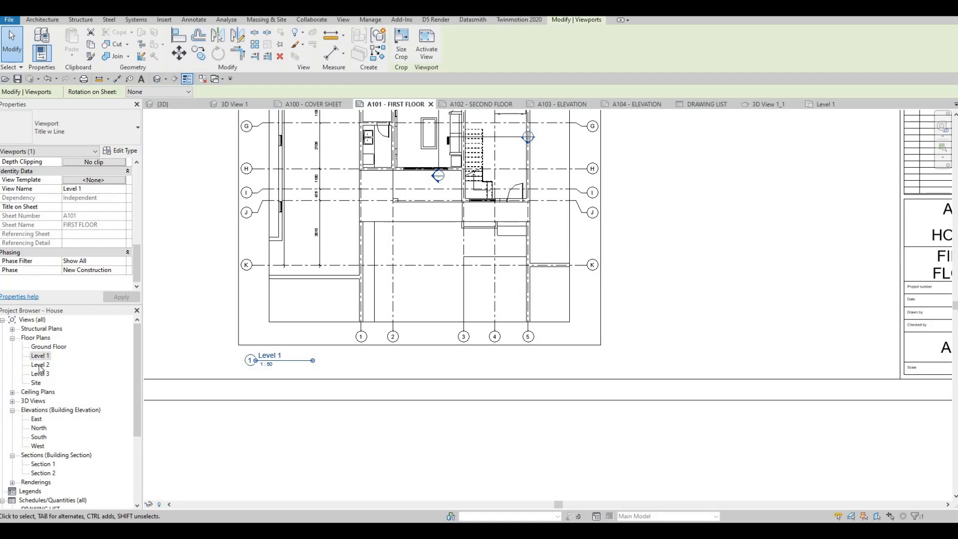
pyautogui.click(83, 205)
pyautogui.write('FIRS')
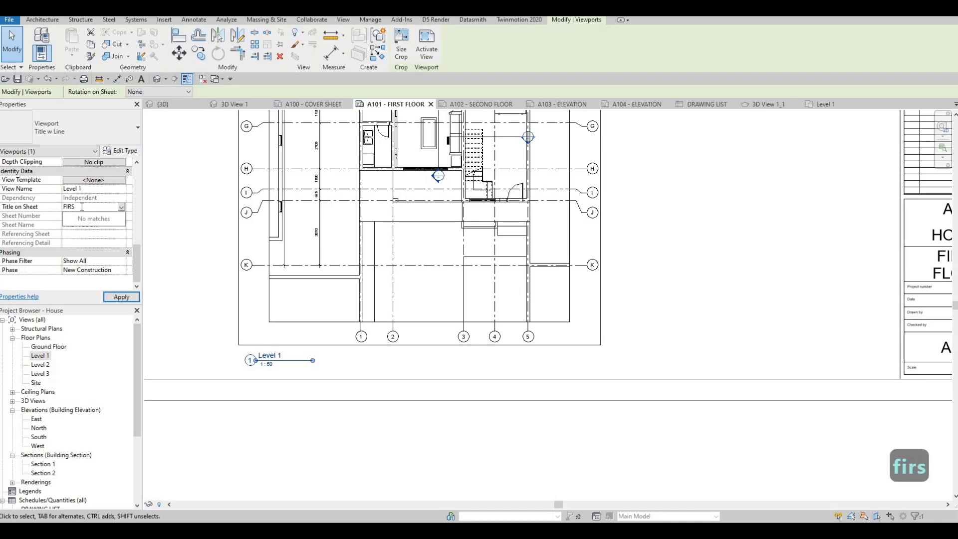
pyautogui.write('T FL')
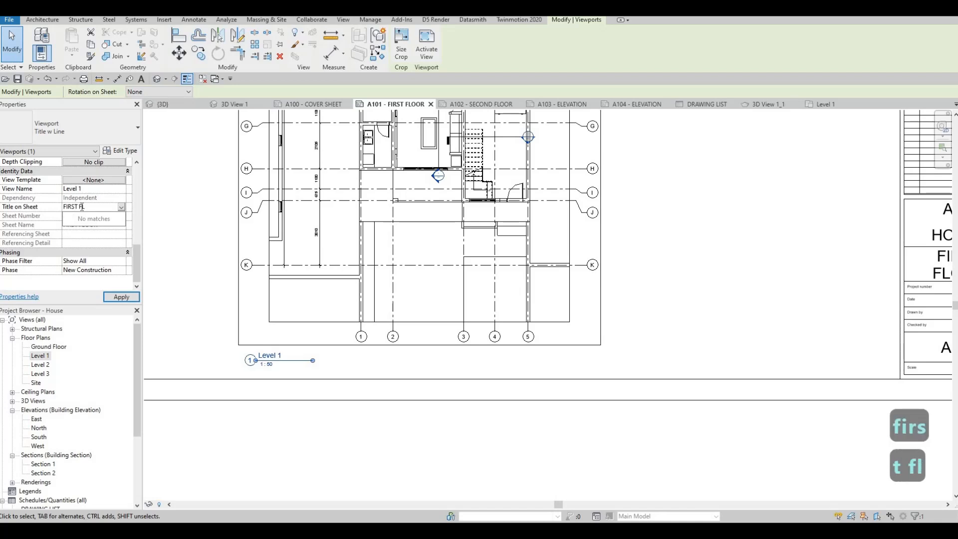
pyautogui.write('OOR')
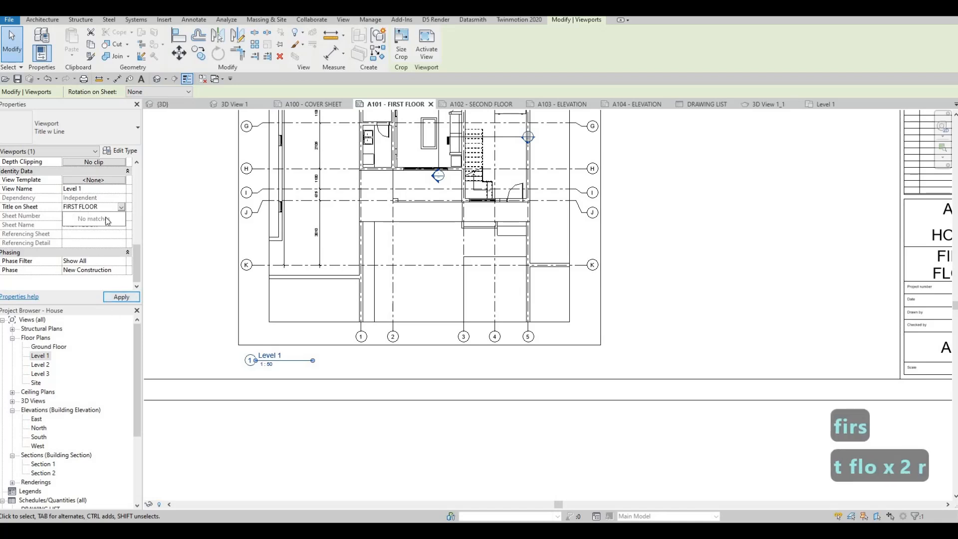
pyautogui.press('Return')
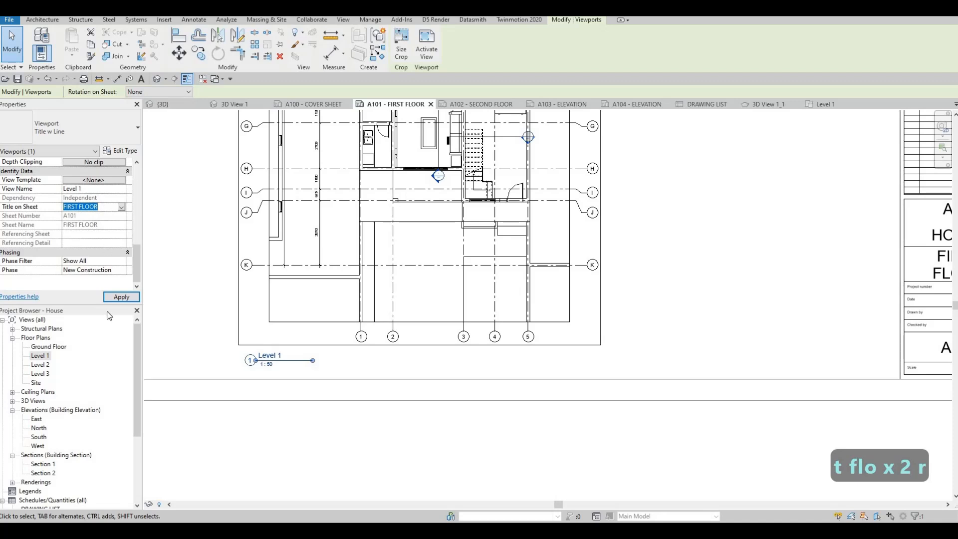
pyautogui.click(119, 298)
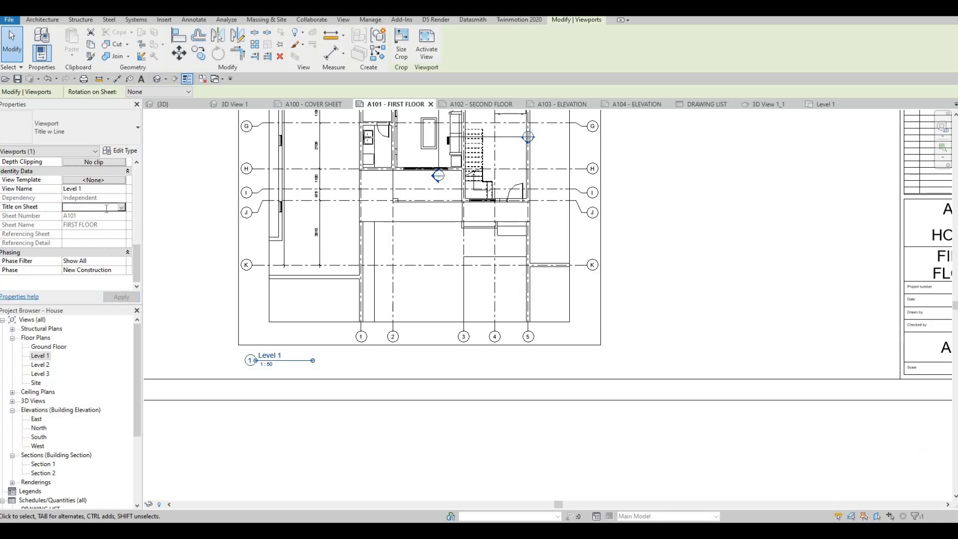
# Step: Re-enter FIRST FLOOR as the Level 1 viewport's Title on Sheet, apply it and deselect the viewport
pyautogui.write('FIRS')
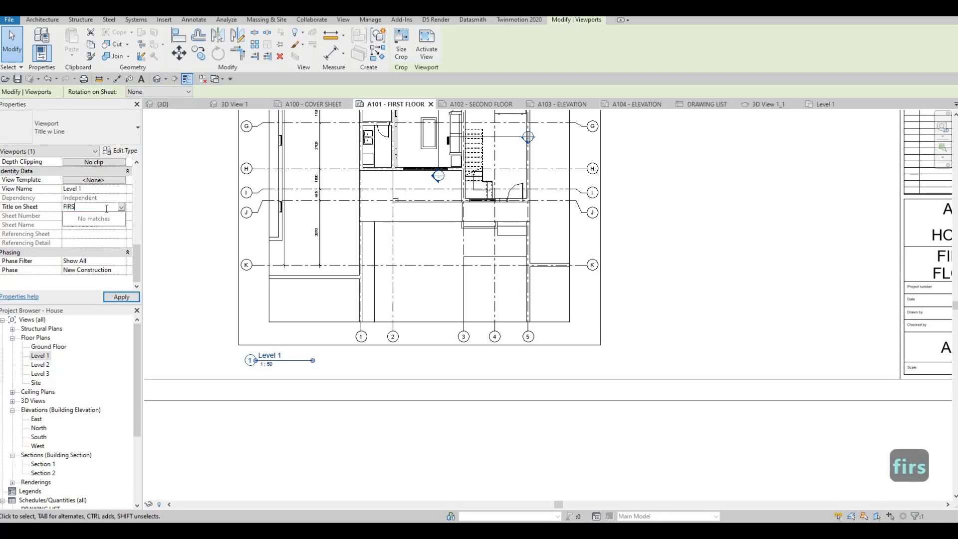
pyautogui.write('T FLOOR')
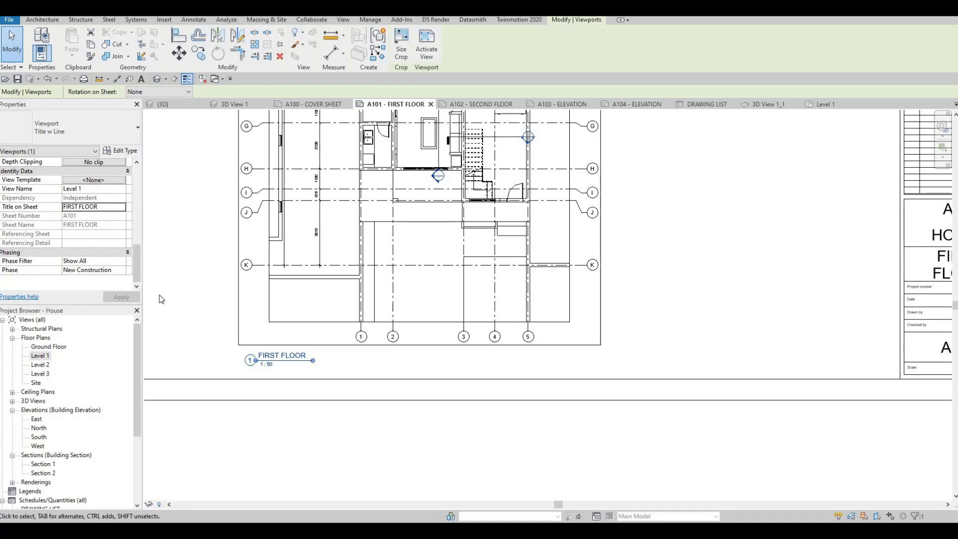
pyautogui.scroll(-1, 319, 373)
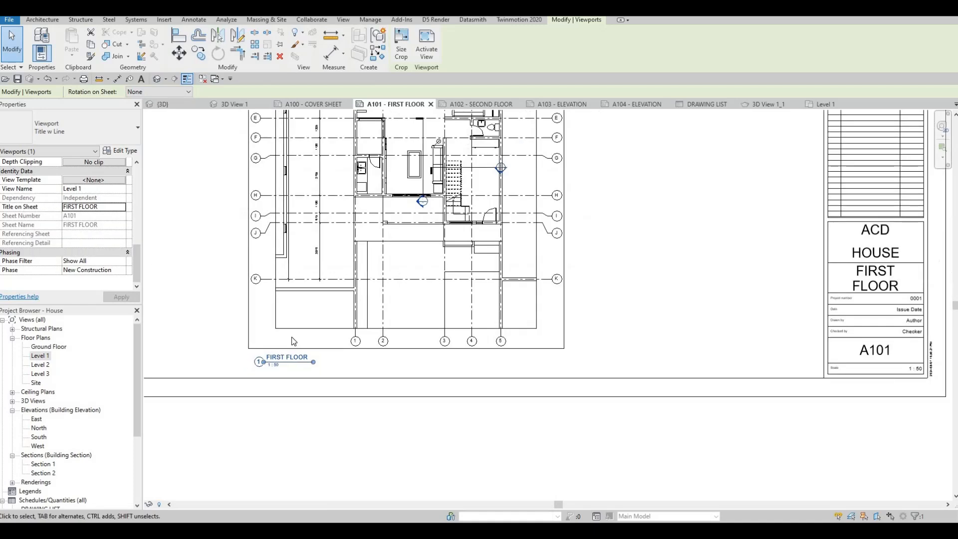
pyautogui.press('Escape')
pyautogui.scroll(-3, 320, 374)
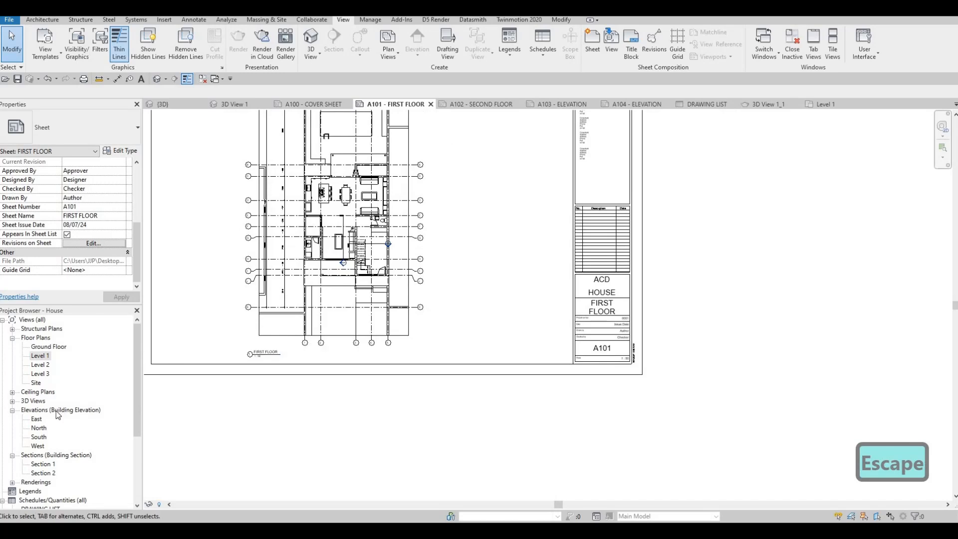
# Step: Open the Level 2 floor plan and turn on Crop View, Crop Region Visible and Annotation Crop
pyautogui.doubleClick(40, 365)
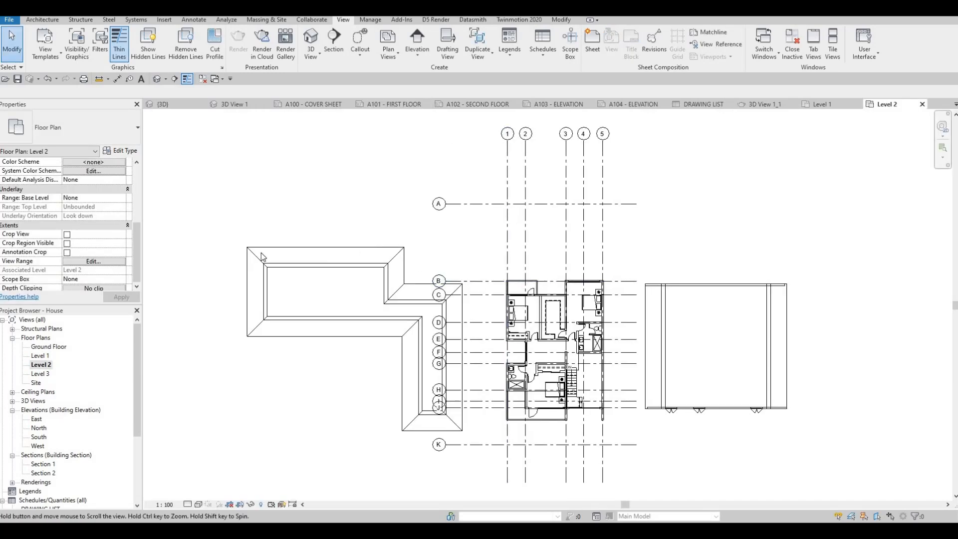
pyautogui.click(67, 243)
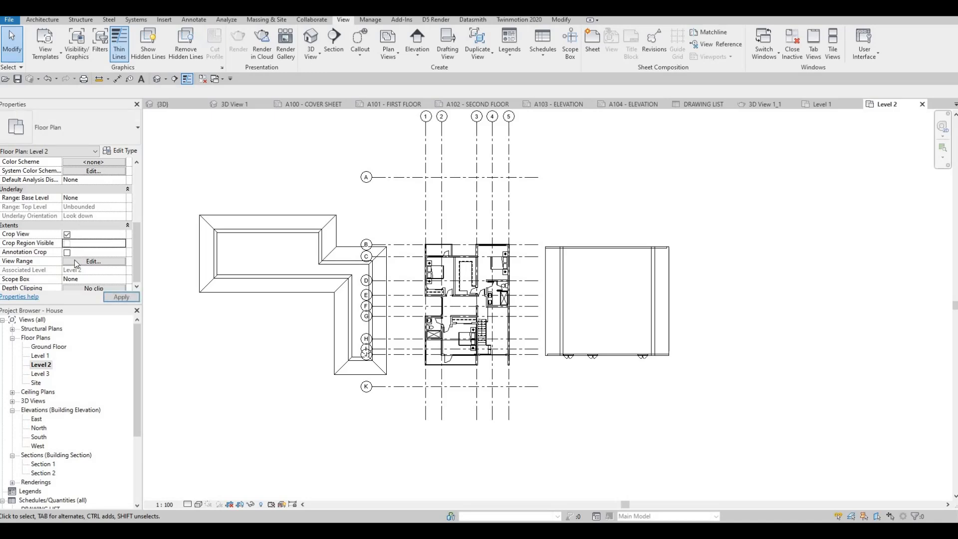
pyautogui.click(119, 297)
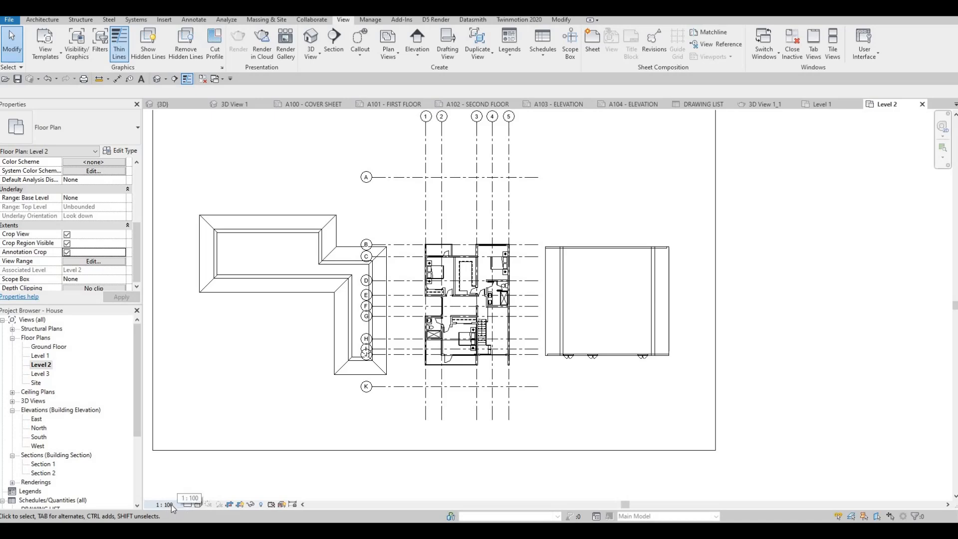
# Step: Set the Level 2 floor plan's view scale to 1:50
pyautogui.click(172, 504)
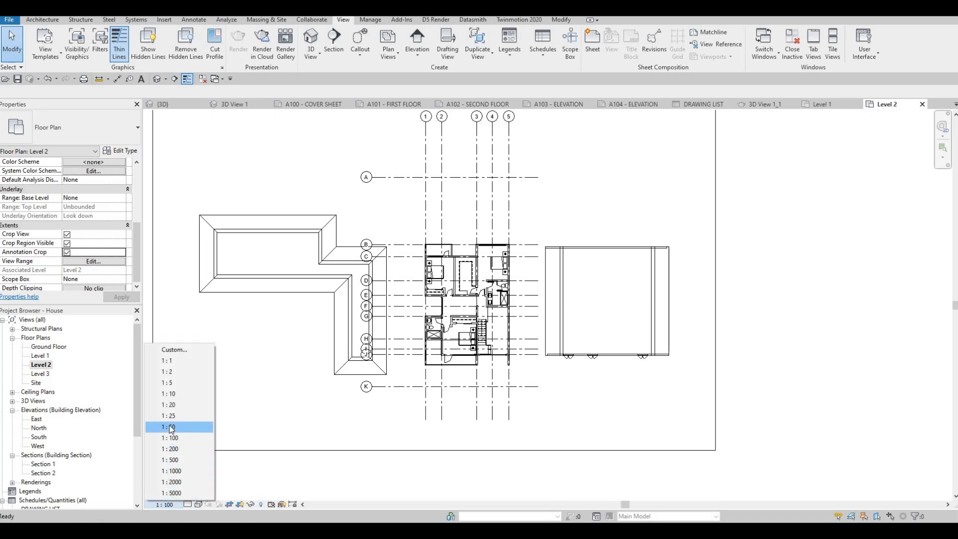
pyautogui.click(170, 427)
pyautogui.press('F1')
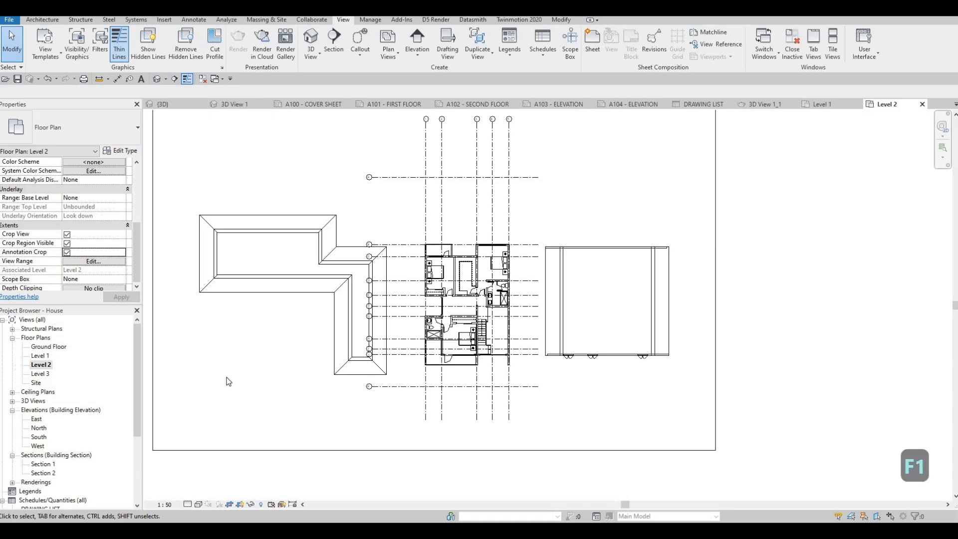
# Step: Tighten the Level 2 crop region on all four sides around the house plan, excluding the neighbouring buildings and keeping the grid lines
pyautogui.scroll(-2, 173, 314)
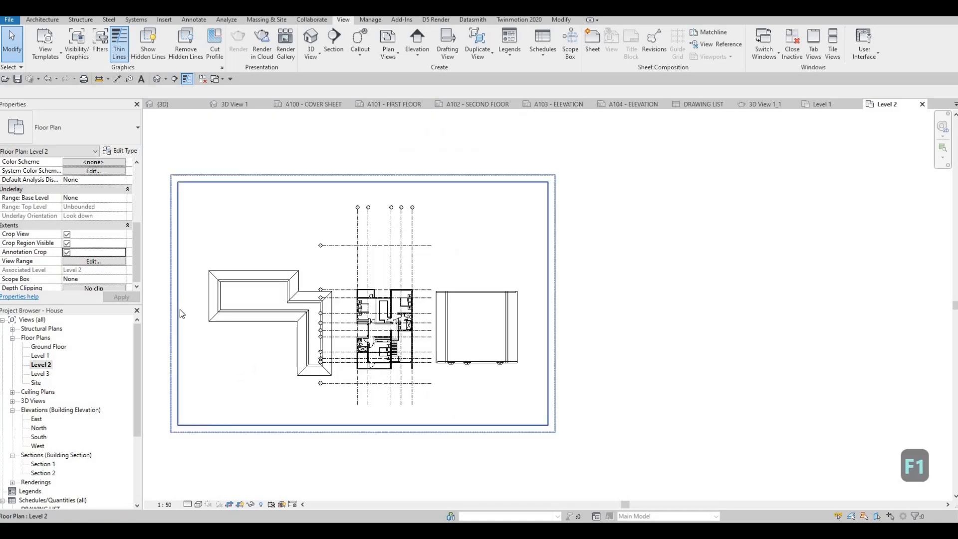
pyautogui.click(178, 307)
pyautogui.moveTo(344, 303); pyautogui.dragTo(339, 304)
pyautogui.moveTo(547, 304); pyautogui.dragTo(425, 304)
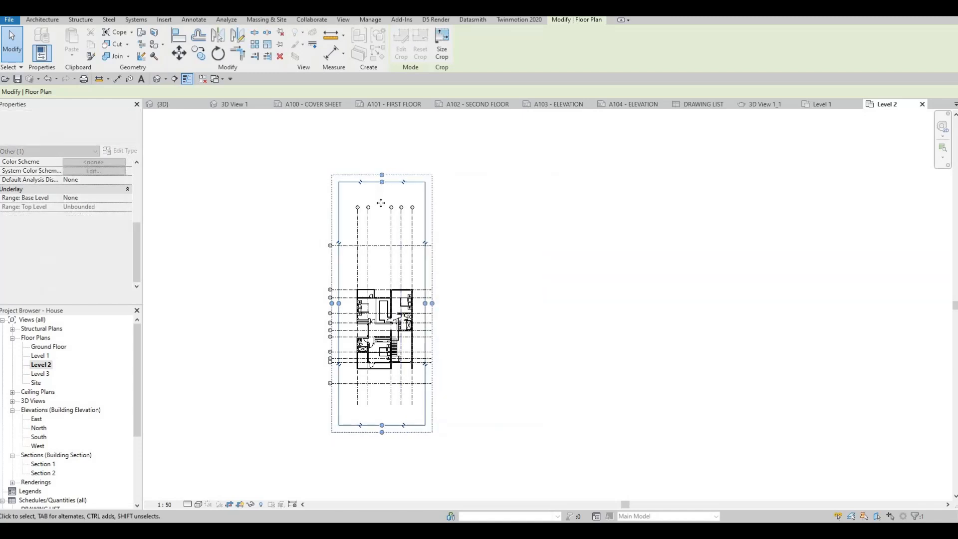
pyautogui.moveTo(382, 183); pyautogui.dragTo(384, 250)
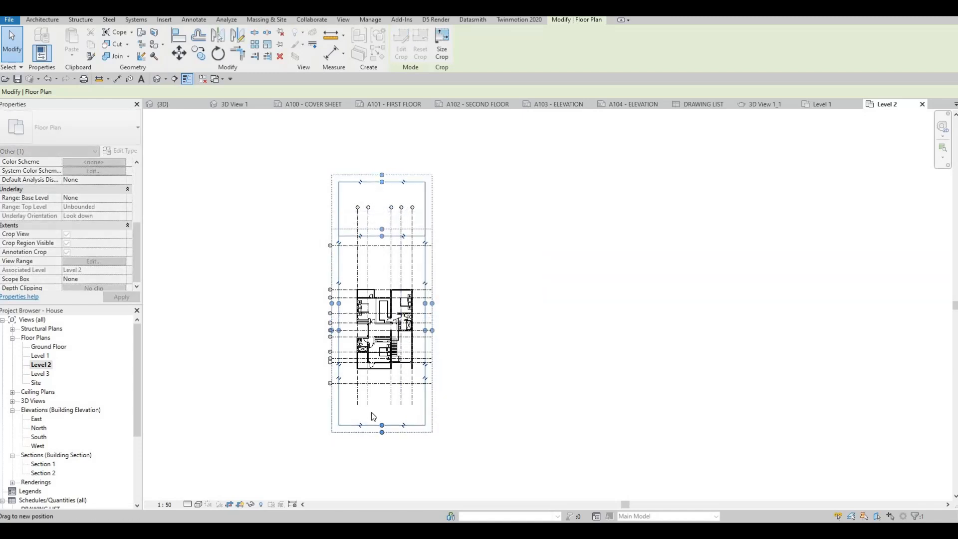
pyautogui.moveTo(382, 426); pyautogui.dragTo(383, 400)
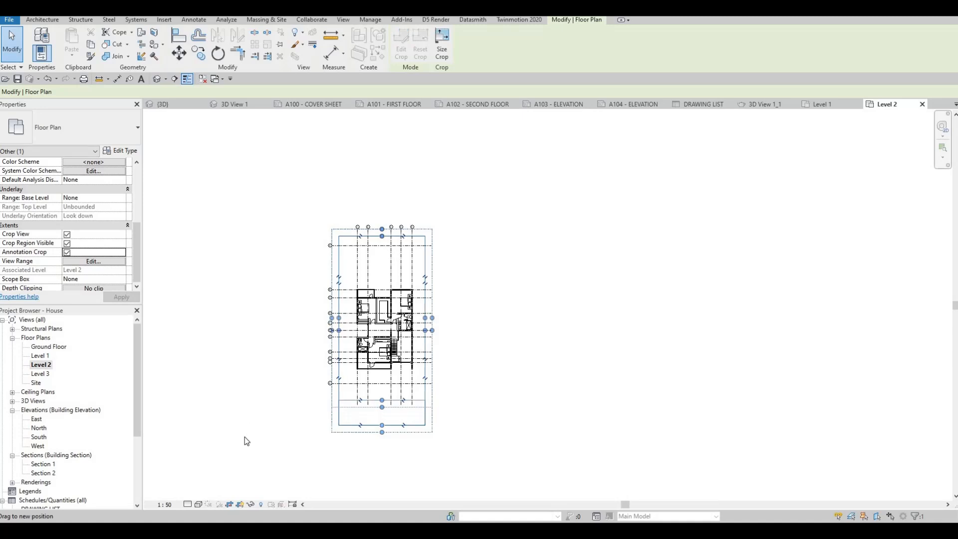
# Step: Set the Level 2 view to the Hidden Line visual style and the Fine detail level
pyautogui.click(198, 503)
pyautogui.press('Escape')
pyautogui.scroll(5, 372, 320)
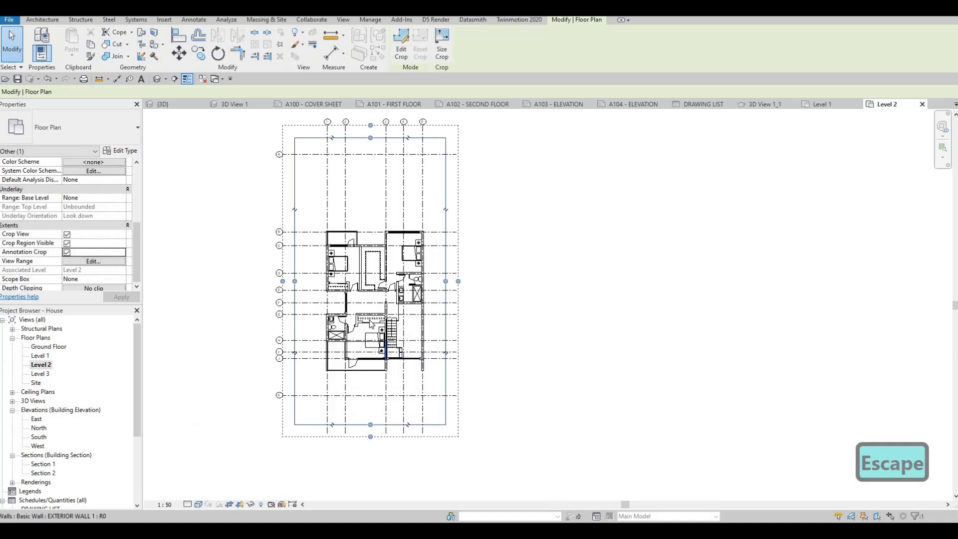
pyautogui.click(198, 503)
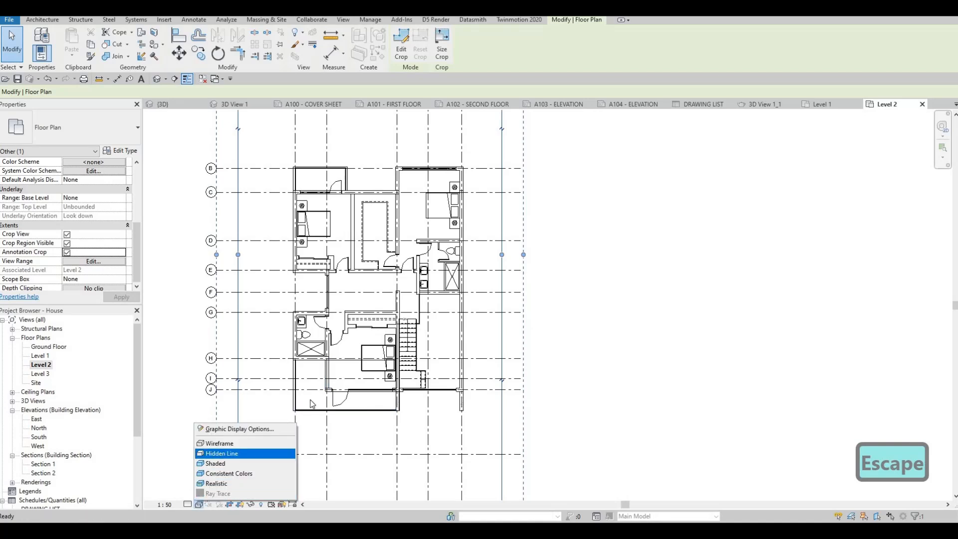
pyautogui.click(234, 455)
pyautogui.scroll(-1, 298, 421)
pyautogui.press('Escape')
pyautogui.moveTo(204, 464); pyautogui.dragTo(208, 484, button='middle')
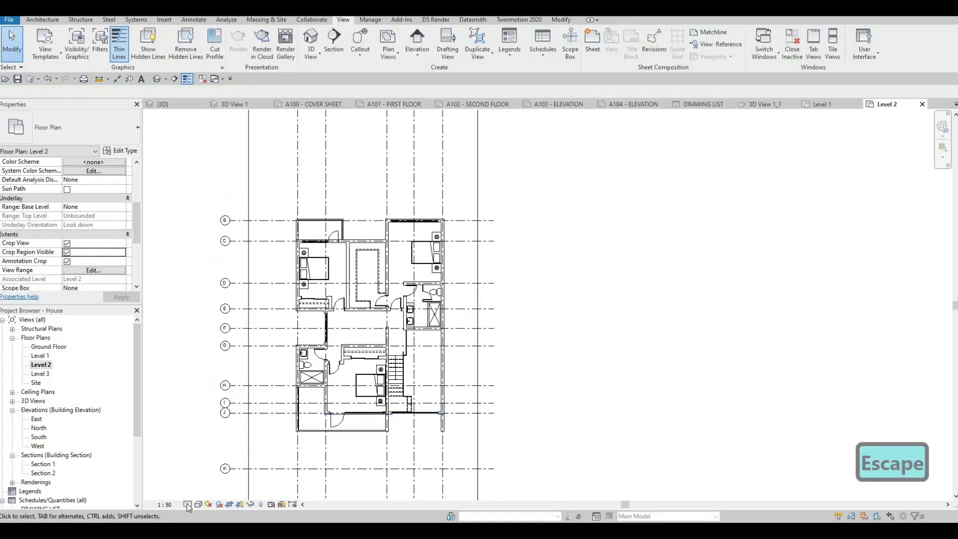
pyautogui.click(190, 504)
pyautogui.click(200, 494)
# Step: Return to the Level 1 floor plan and move the left edge of its crop region inward, just outside the vertical dimension lines
pyautogui.click(41, 356)
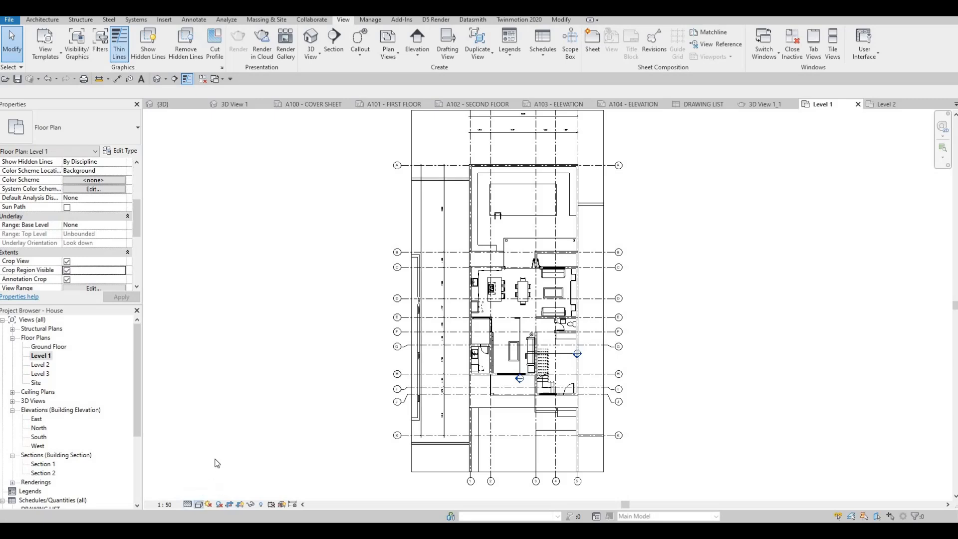
pyautogui.click(198, 504)
pyautogui.press('Escape')
pyautogui.keyDown('shift'); pyautogui.hscroll(3, 210, 296); pyautogui.keyUp('shift')
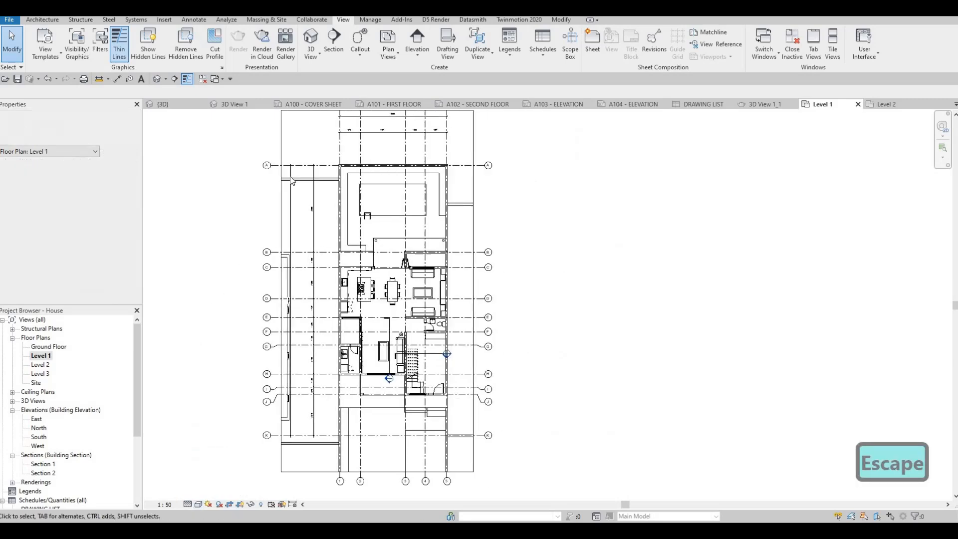
pyautogui.click(281, 324)
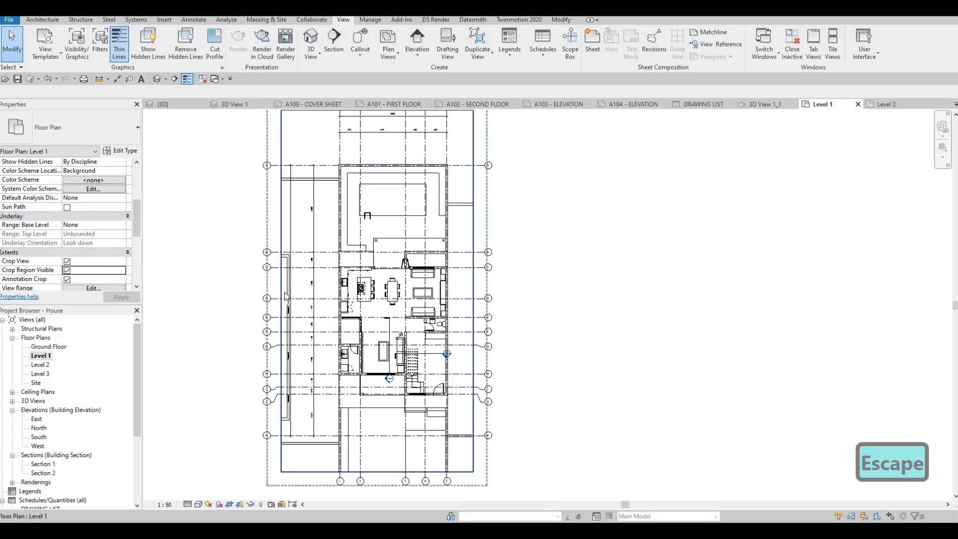
pyautogui.moveTo(281, 290); pyautogui.dragTo(297, 290)
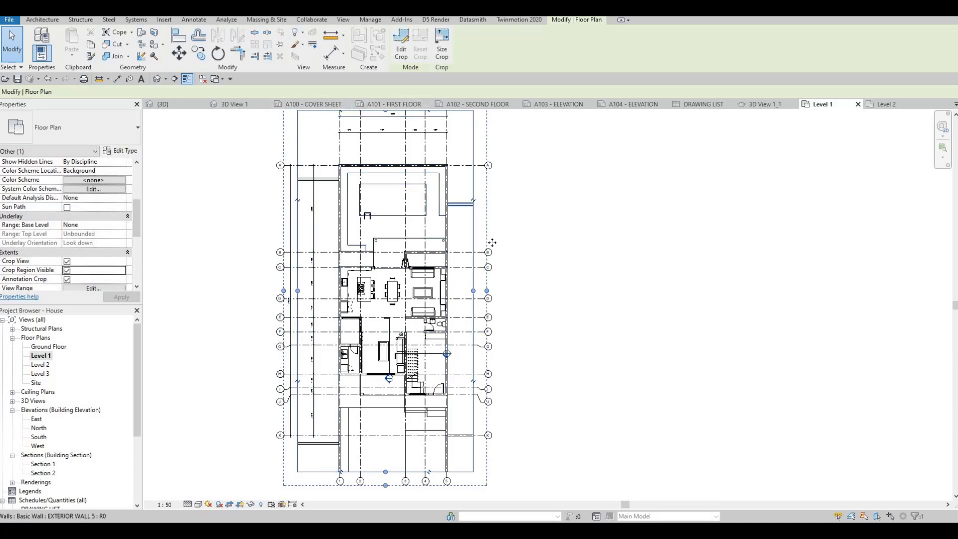
# Step: Open sheet A102 - SECOND FLOOR, place the Level 2 floor plan left of the sheet's centre and deselect it
pyautogui.click(462, 104)
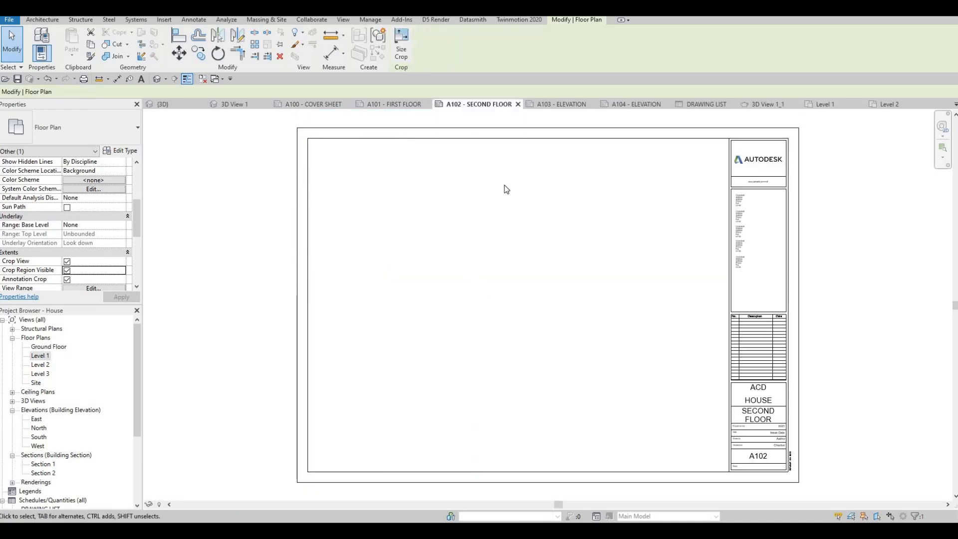
pyautogui.click(39, 365)
pyautogui.moveTo(452, 290); pyautogui.dragTo(455, 291)
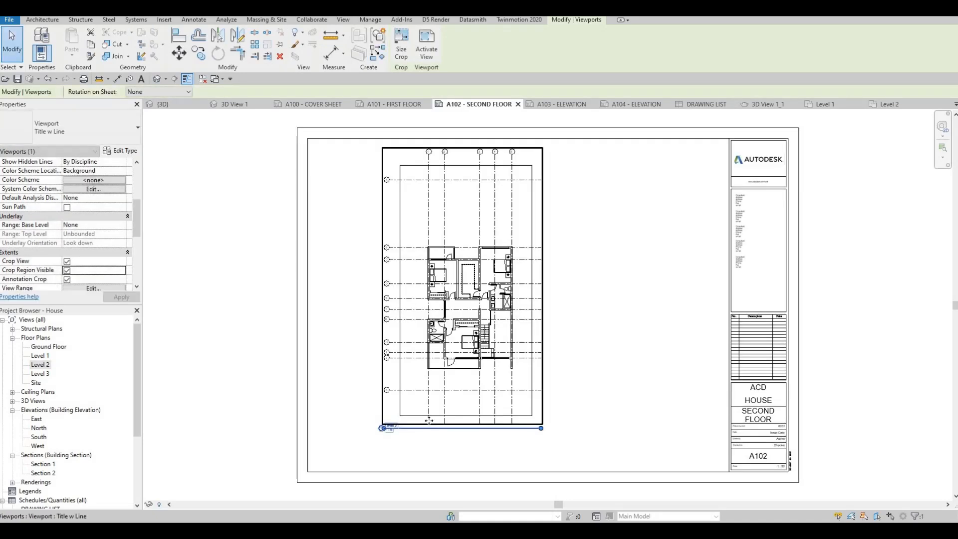
pyautogui.scroll(2, 429, 416)
pyautogui.press('Escape')
pyautogui.press('Escape')
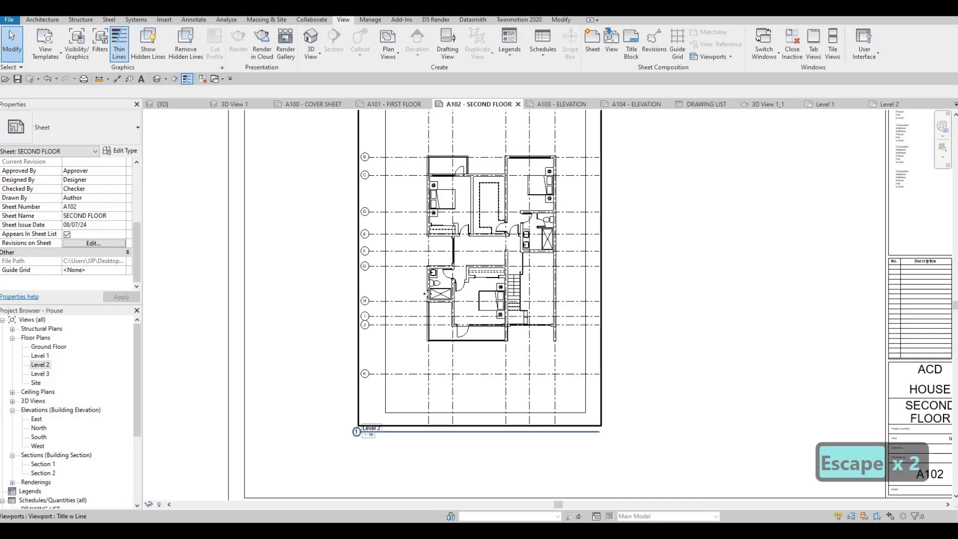
pyautogui.press('Escape')
# Step: Set the Level 2 viewport's Title on Sheet to SECOND FLOOR and apply it
pyautogui.click(464, 302)
pyautogui.scroll(-3, 90, 247)
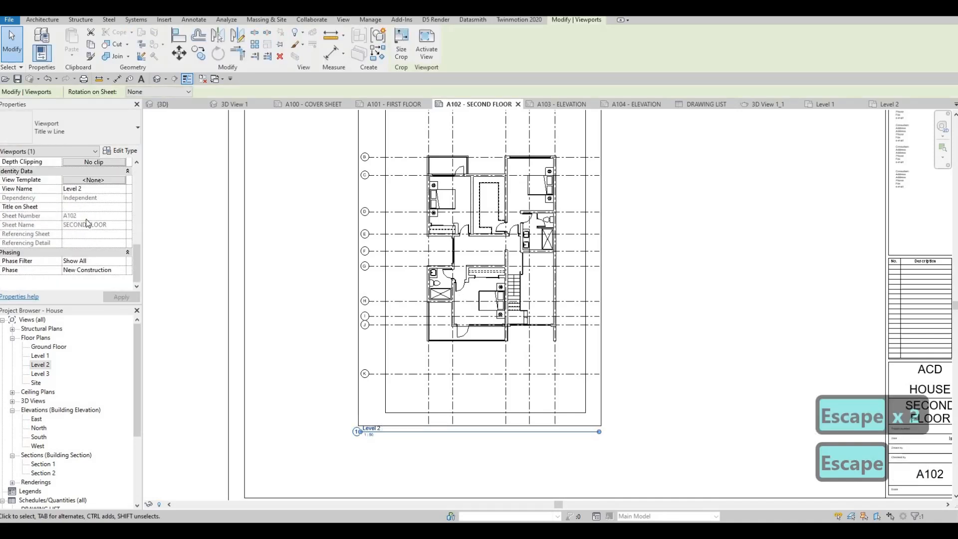
pyautogui.click(84, 208)
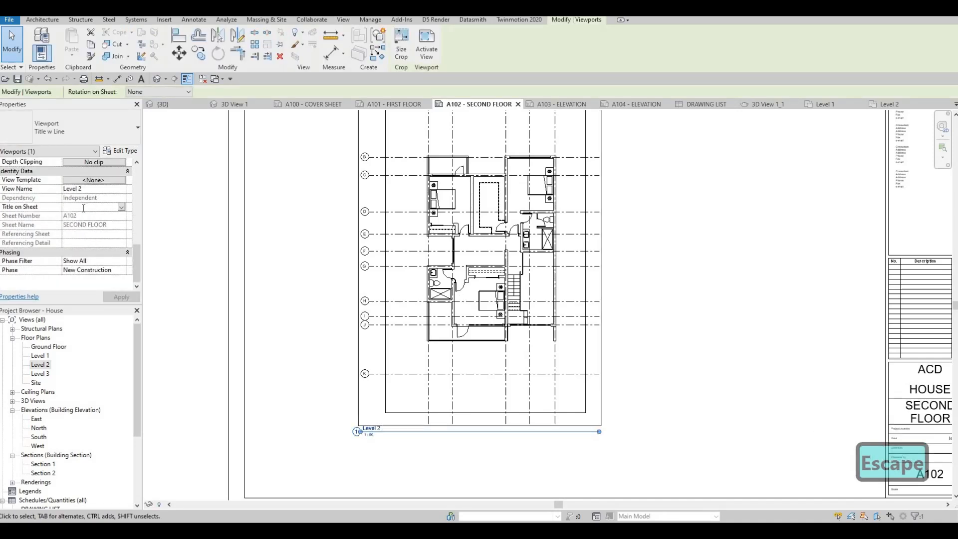
pyautogui.write('SECOND')
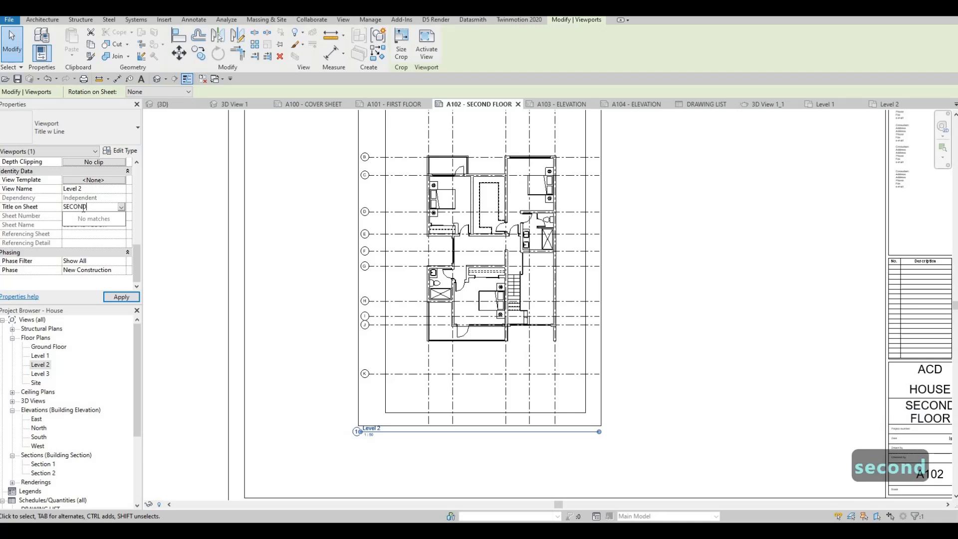
pyautogui.write(' FLOOR')
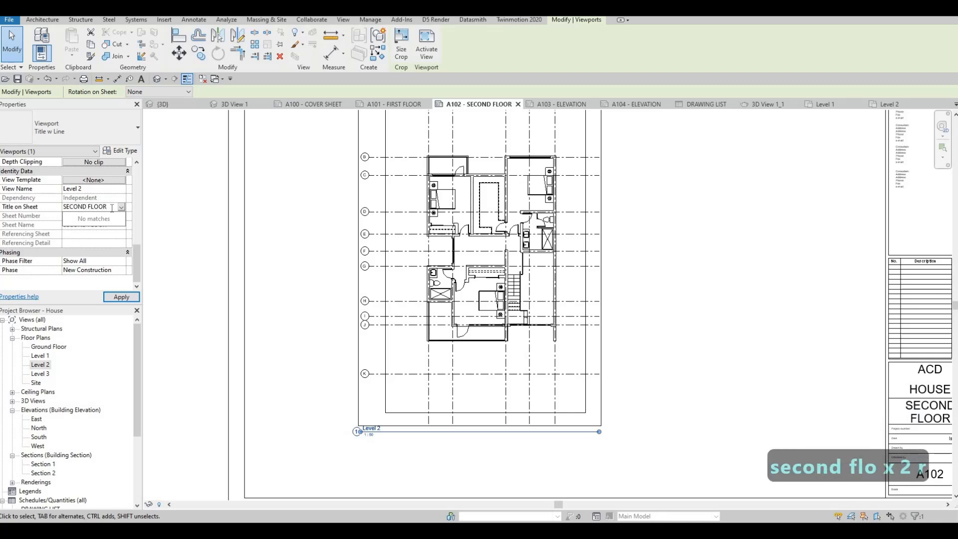
pyautogui.click(120, 297)
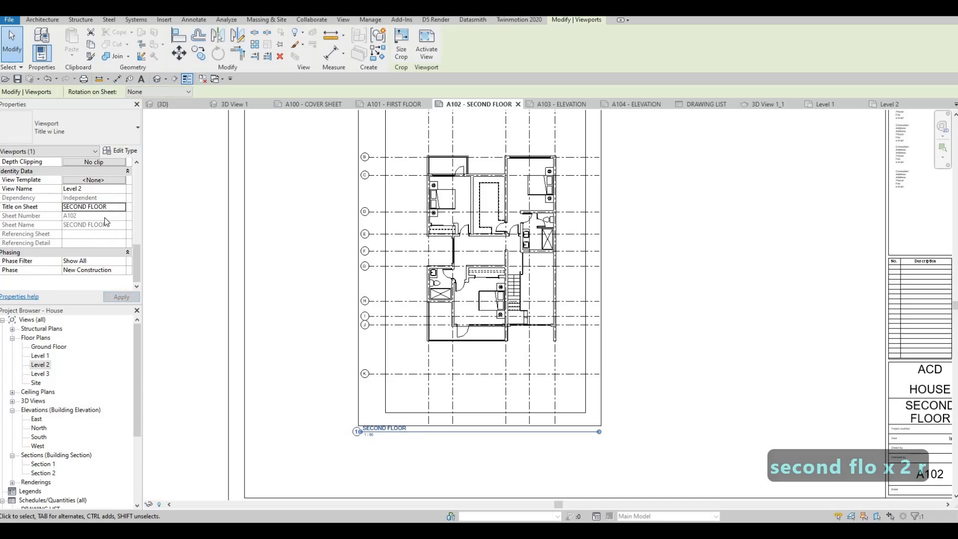
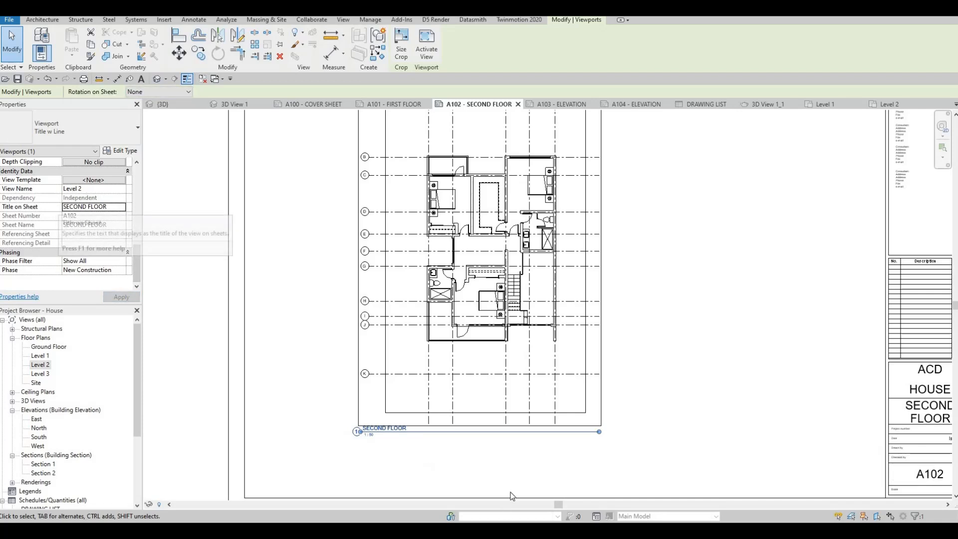
# Step: Shorten the SECOND FLOOR viewport's title line on sheet A102 to just past the title text and deselect the viewport
pyautogui.scroll(-1, 414, 399)
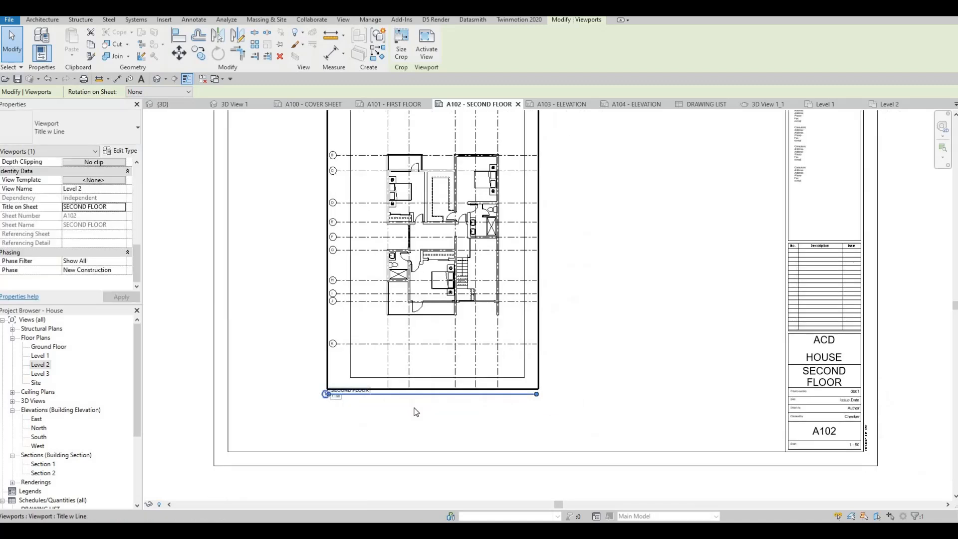
pyautogui.press('Escape')
pyautogui.press('Escape')
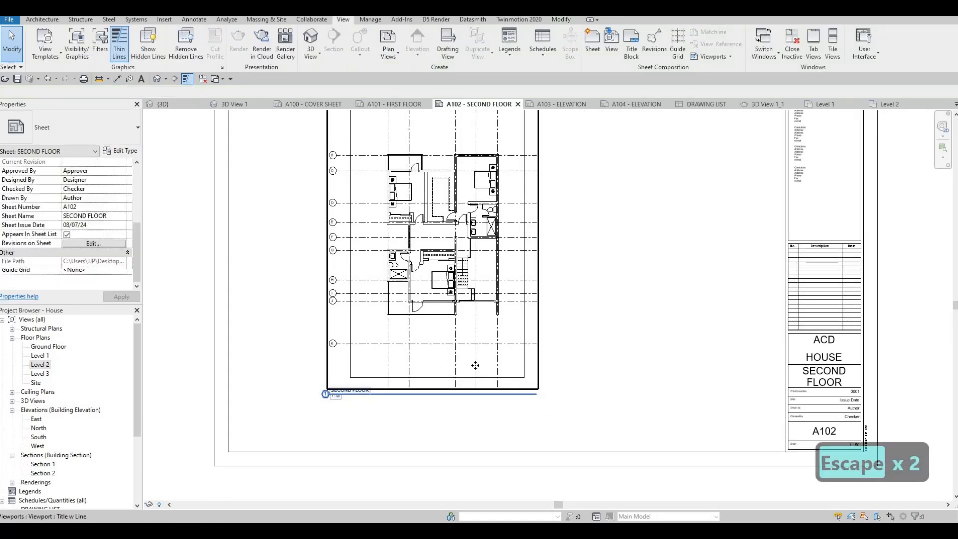
pyautogui.click(542, 402)
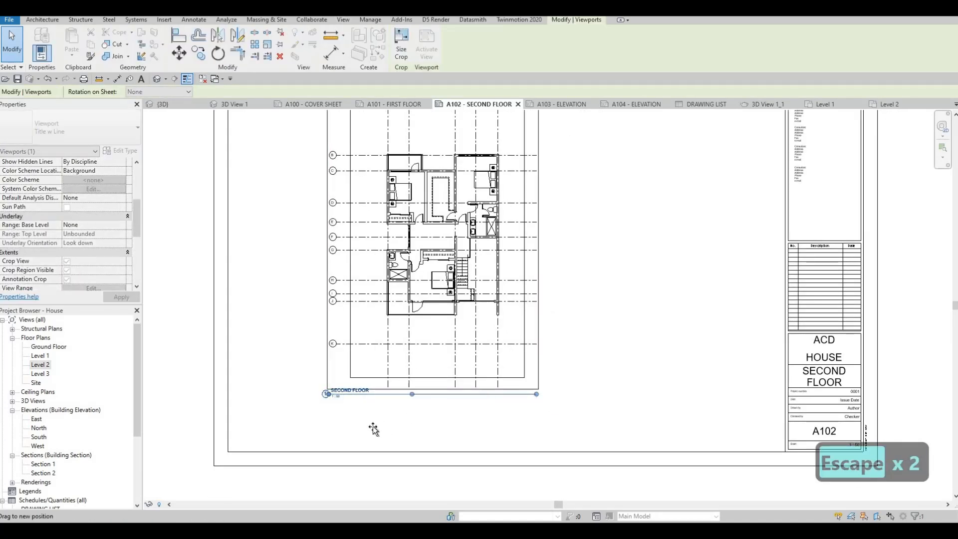
pyautogui.press('Escape')
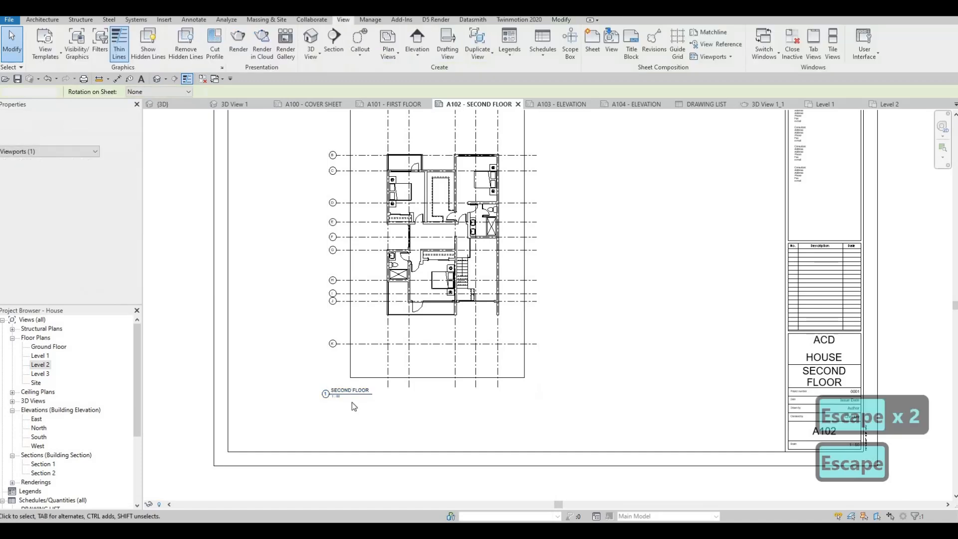
pyautogui.scroll(-1, 351, 402)
pyautogui.scroll(-2, 394, 425)
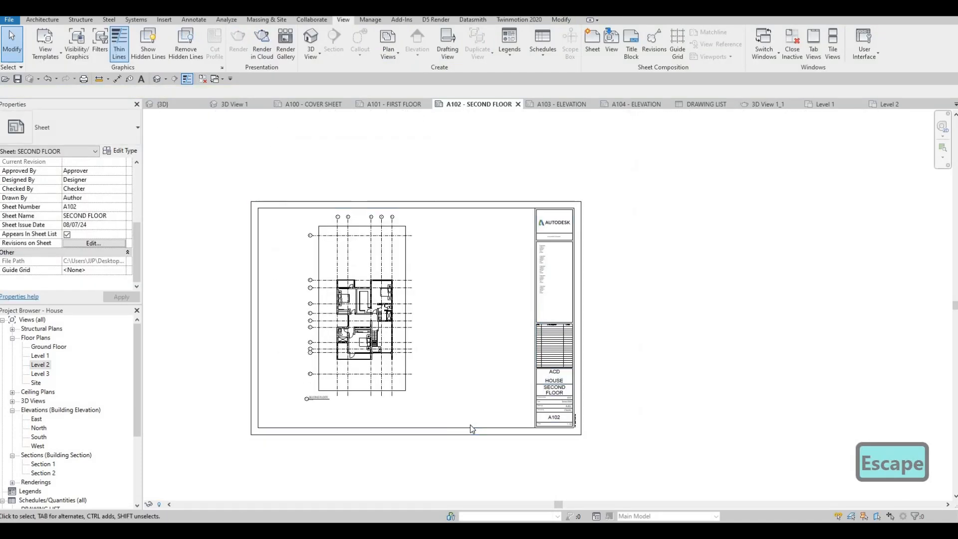
pyautogui.moveTo(441, 378); pyautogui.dragTo(449, 335, button='middle')
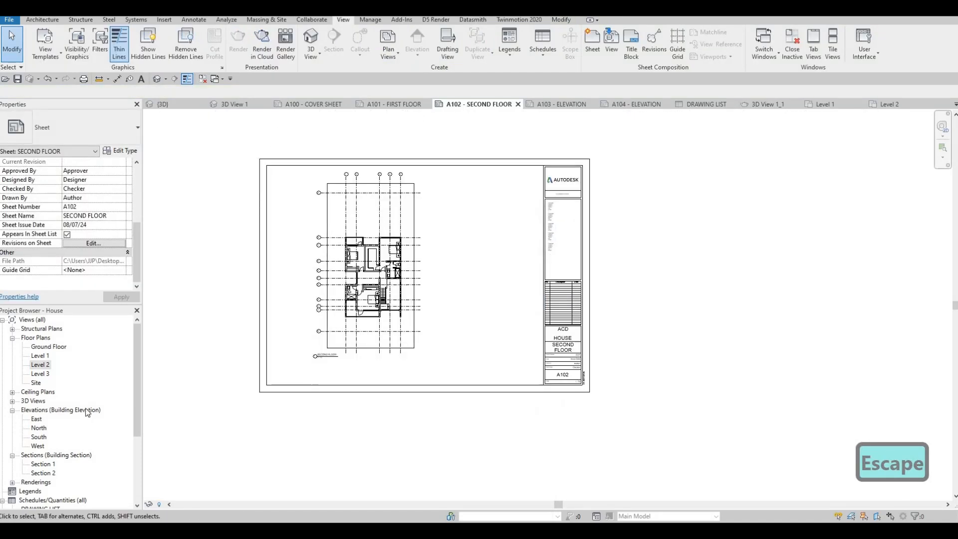
# Step: Open sheet A103 - ELEVATION, try placing the East elevation near its upper part, and undo the placement
pyautogui.scroll(-3, 43, 453)
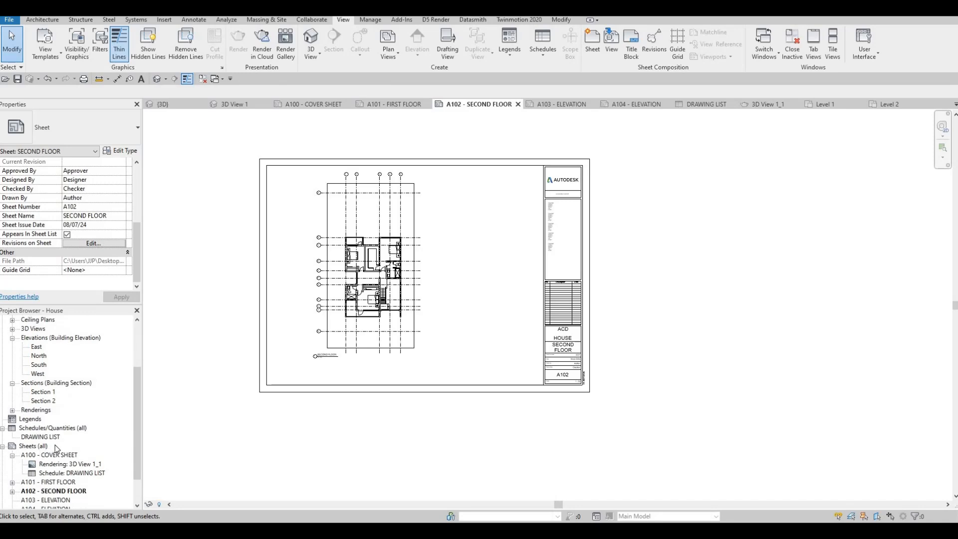
pyautogui.scroll(-1, 59, 467)
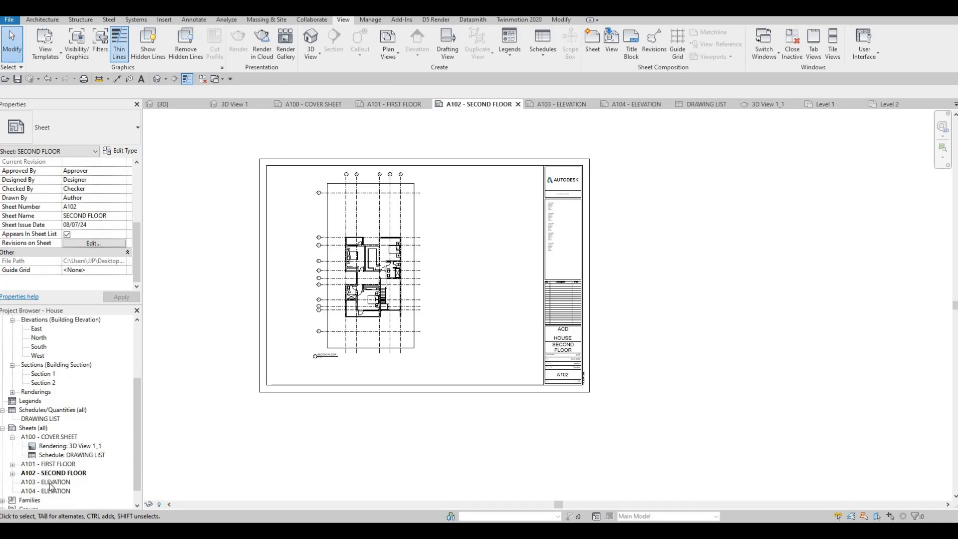
pyautogui.doubleClick(49, 481)
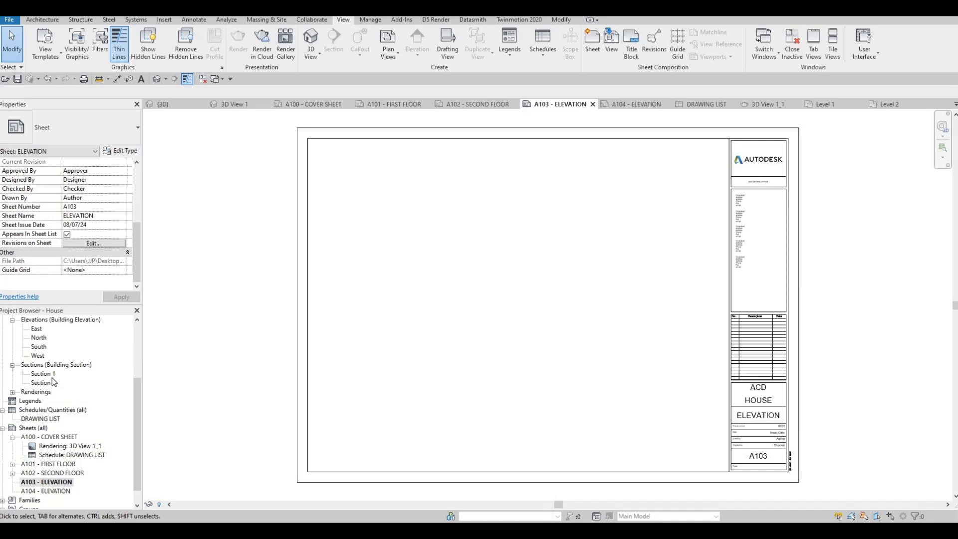
pyautogui.scroll(1, 50, 378)
pyautogui.scroll(2, 47, 379)
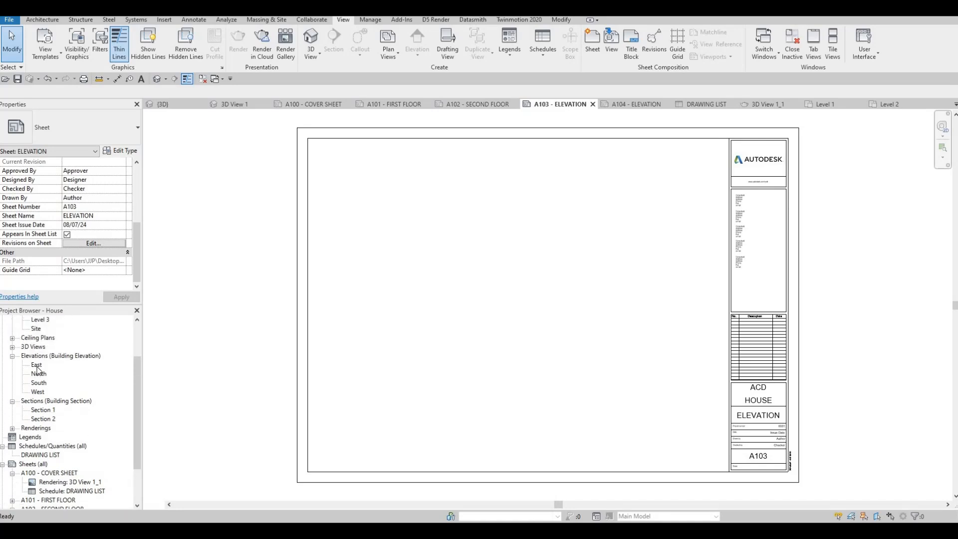
pyautogui.click(37, 368)
pyautogui.moveTo(36, 365); pyautogui.dragTo(519, 247)
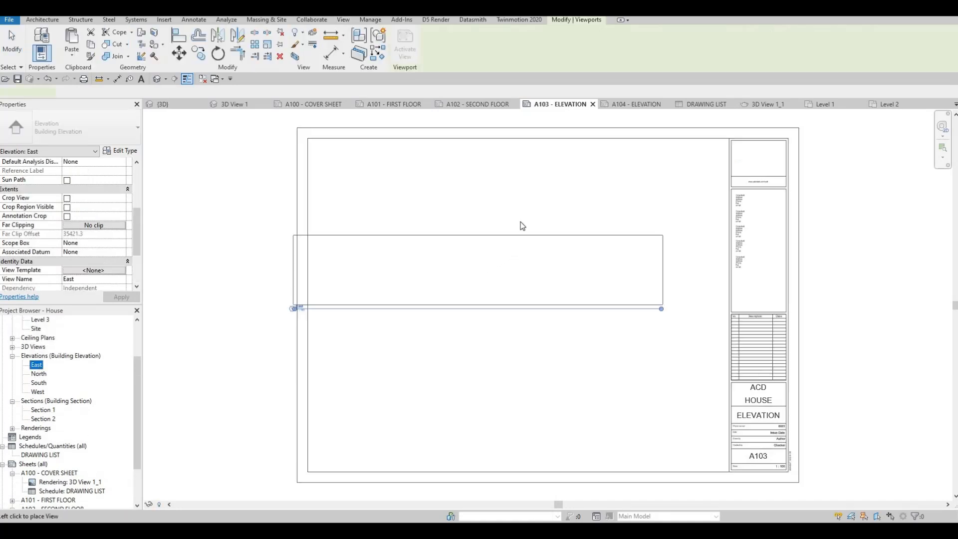
pyautogui.click(555, 218)
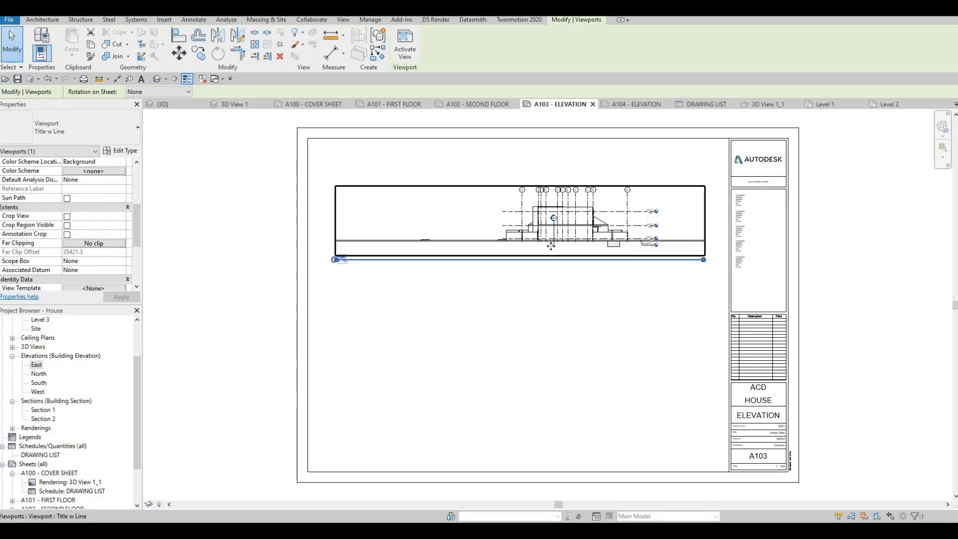
pyautogui.hotkey('ctrl', 'z')
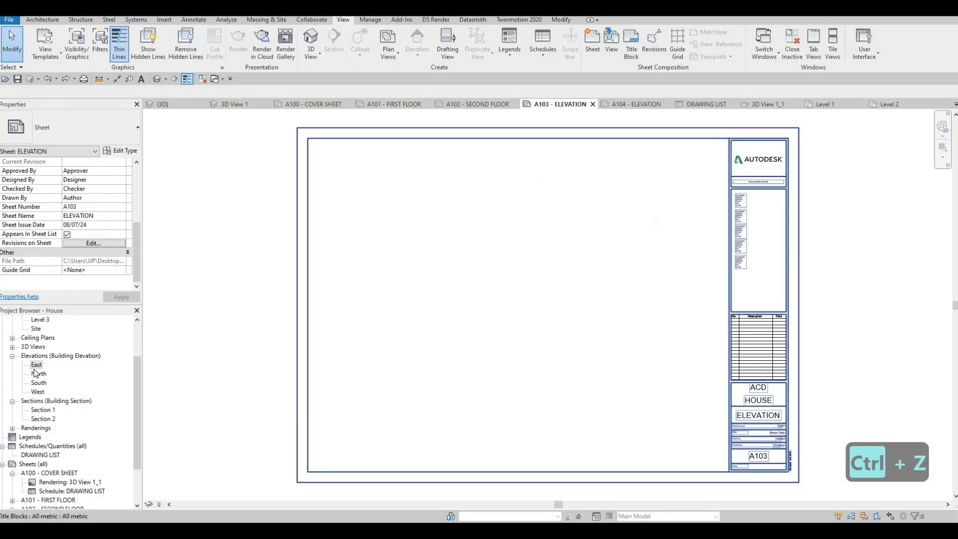
# Step: Open the East elevation view and enable Crop View, Crop Region Visible and Annotation Crop
pyautogui.doubleClick(36, 365)
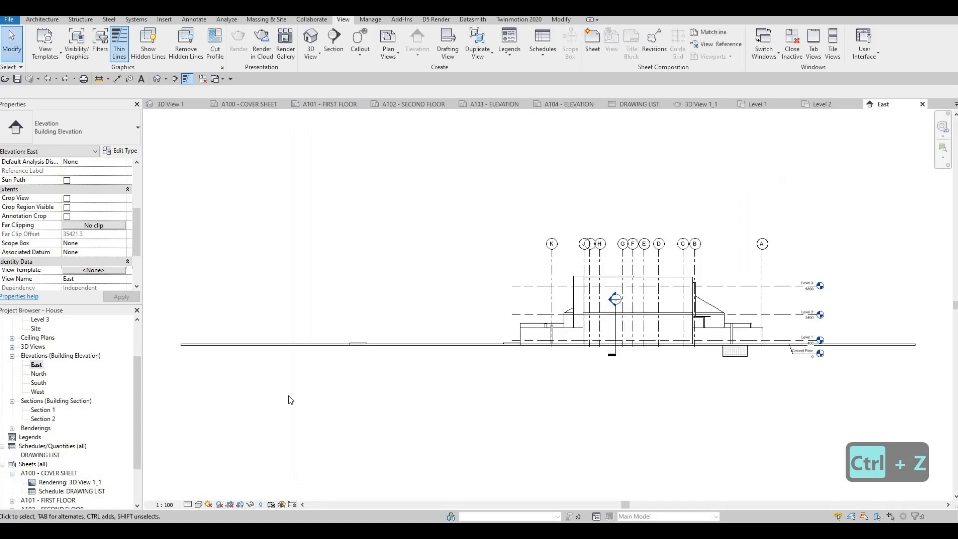
pyautogui.scroll(-2, 70, 223)
pyautogui.scroll(3, 68, 224)
pyautogui.click(67, 225)
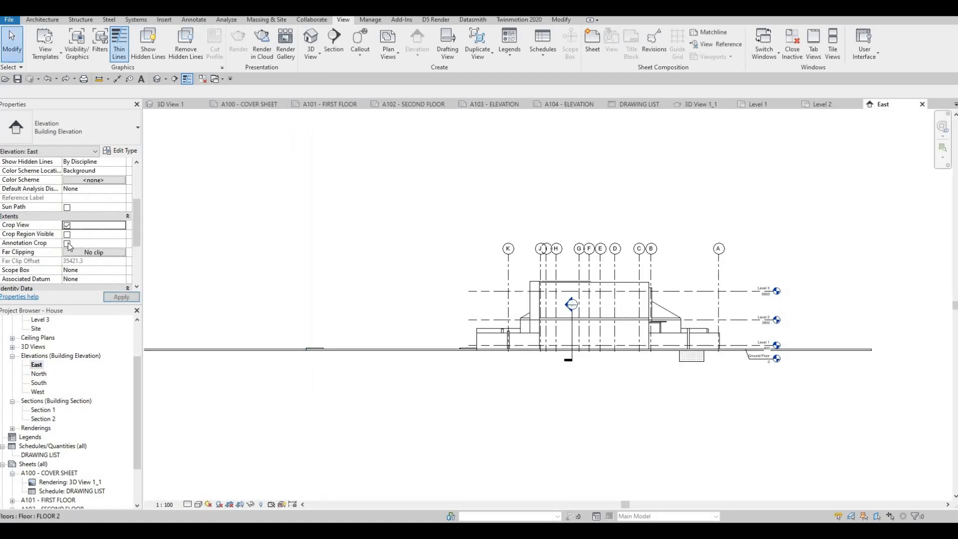
pyautogui.click(66, 234)
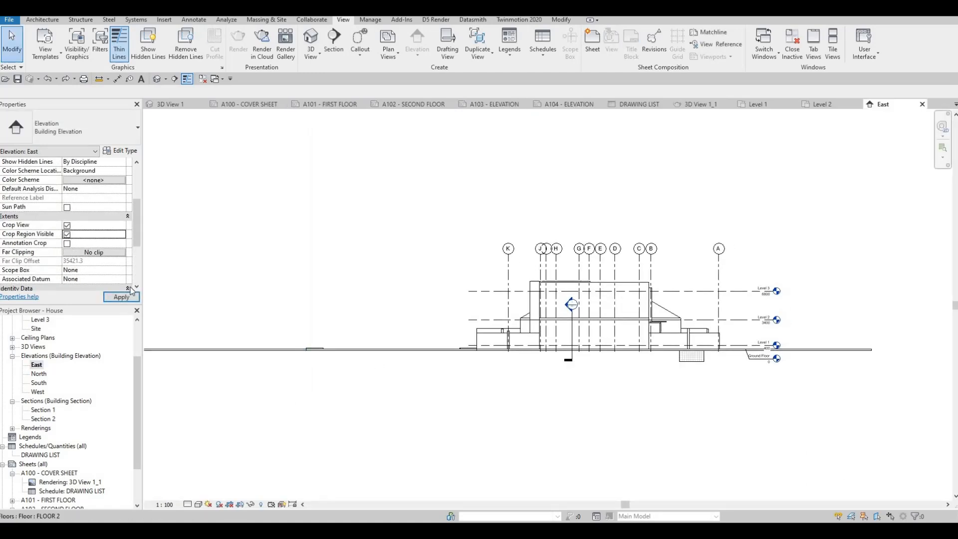
# Step: Set the East elevation's scale to 1:50 and its detail level to Fine
pyautogui.click(164, 505)
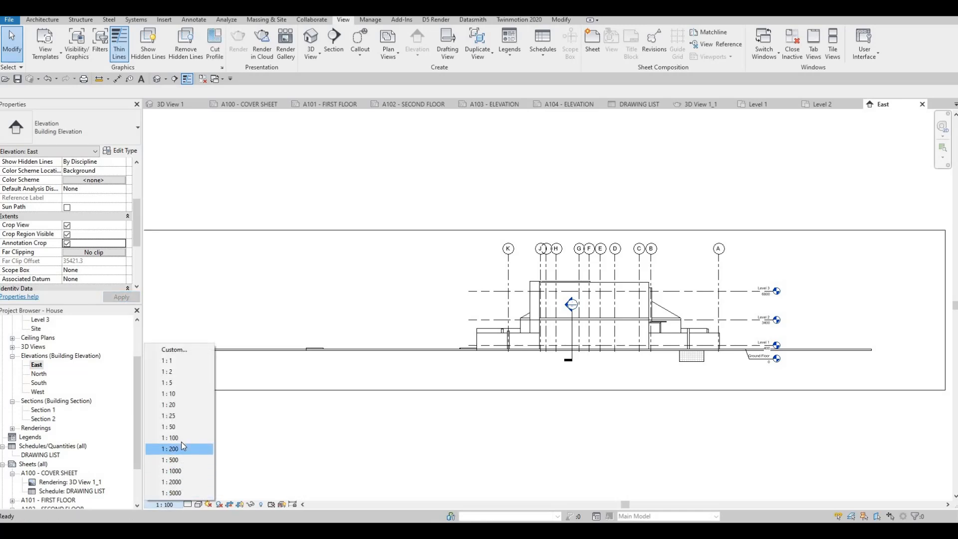
pyautogui.click(186, 509)
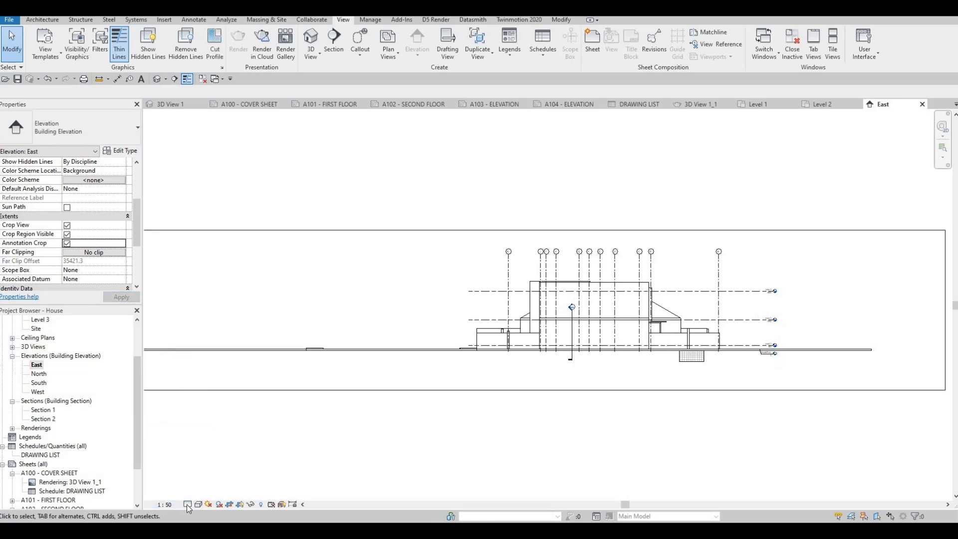
pyautogui.click(188, 504)
pyautogui.click(200, 494)
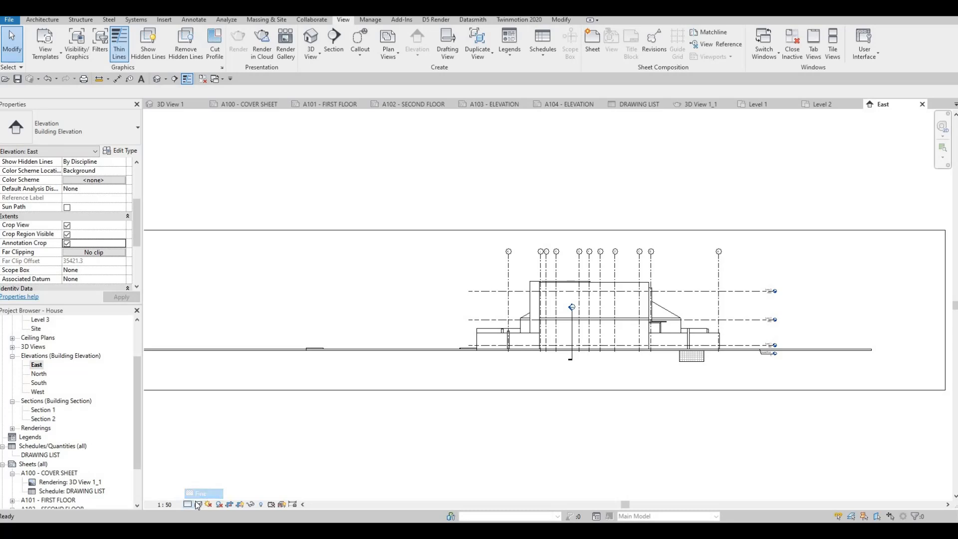
# Step: Try the Shaded, Consistent Colors and Realistic visual styles on the East elevation and return it to Hidden Line
pyautogui.click(198, 504)
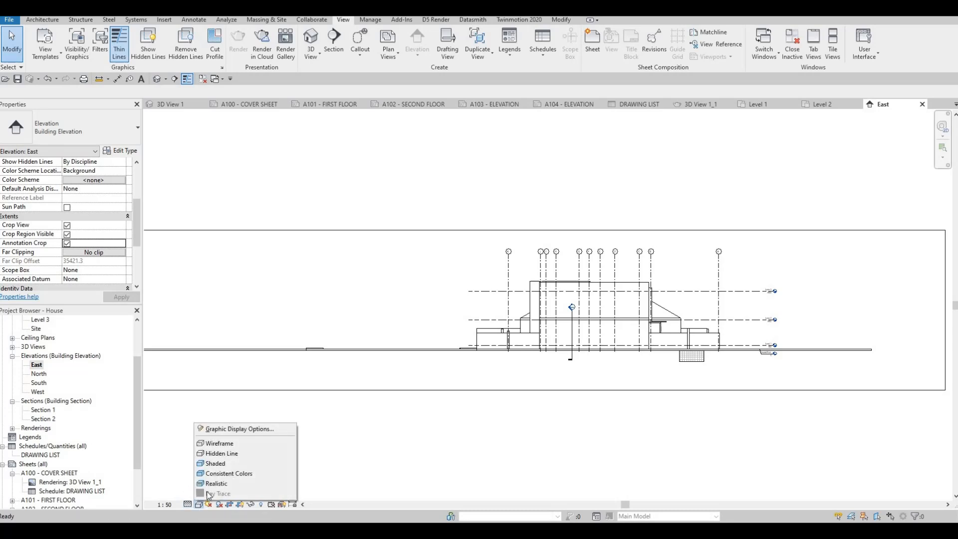
pyautogui.click(215, 465)
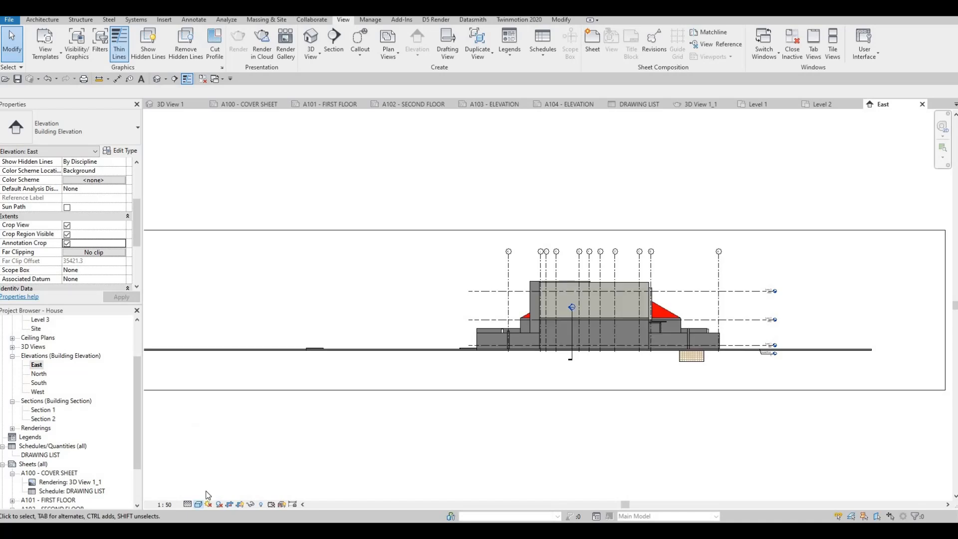
pyautogui.click(197, 504)
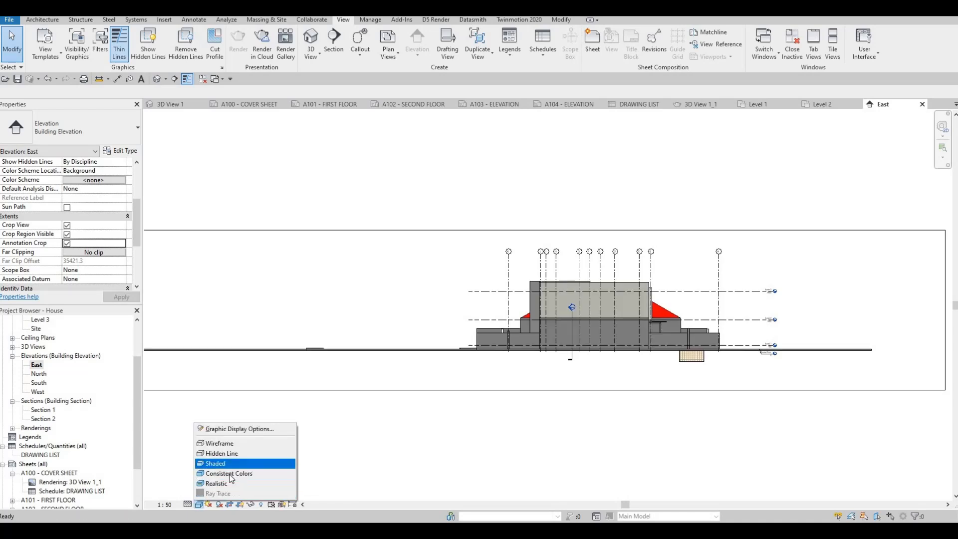
pyautogui.click(227, 473)
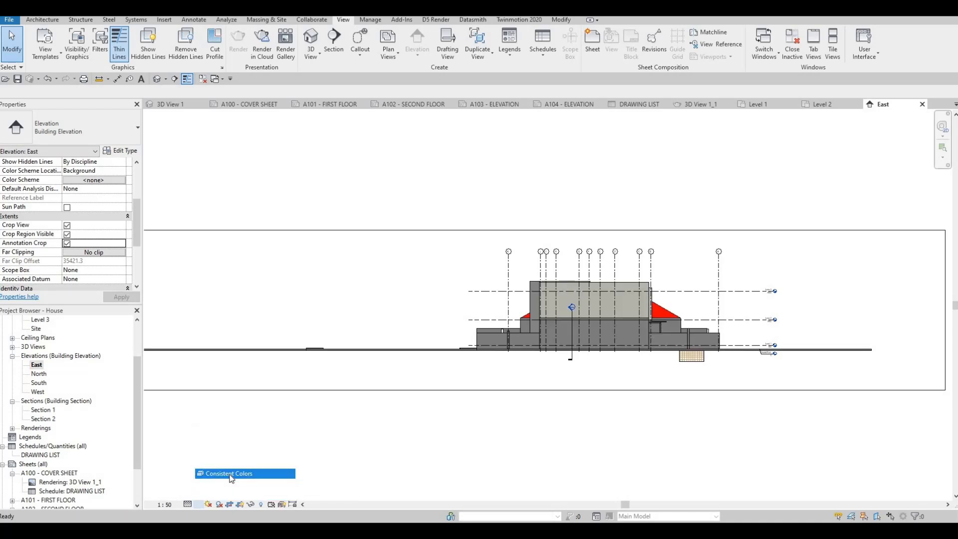
pyautogui.click(198, 504)
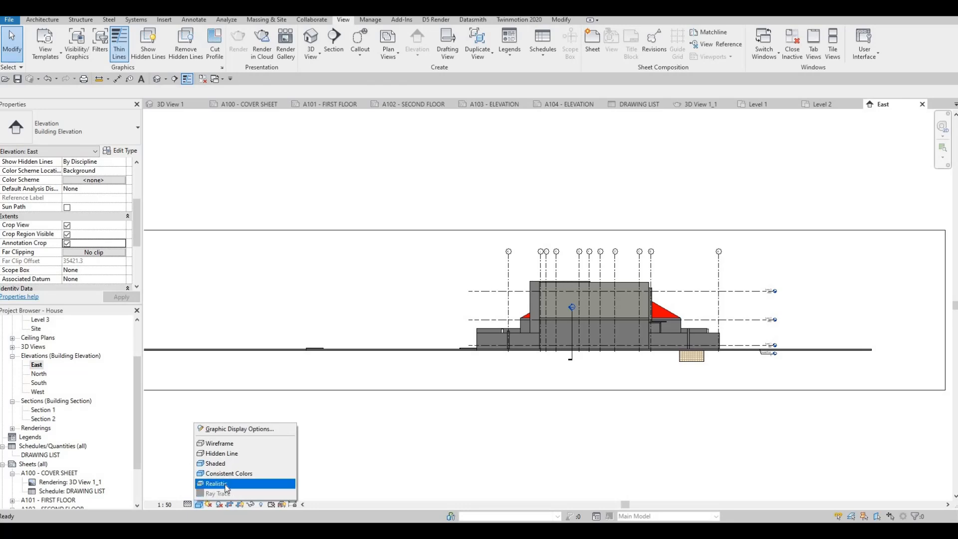
pyautogui.click(224, 484)
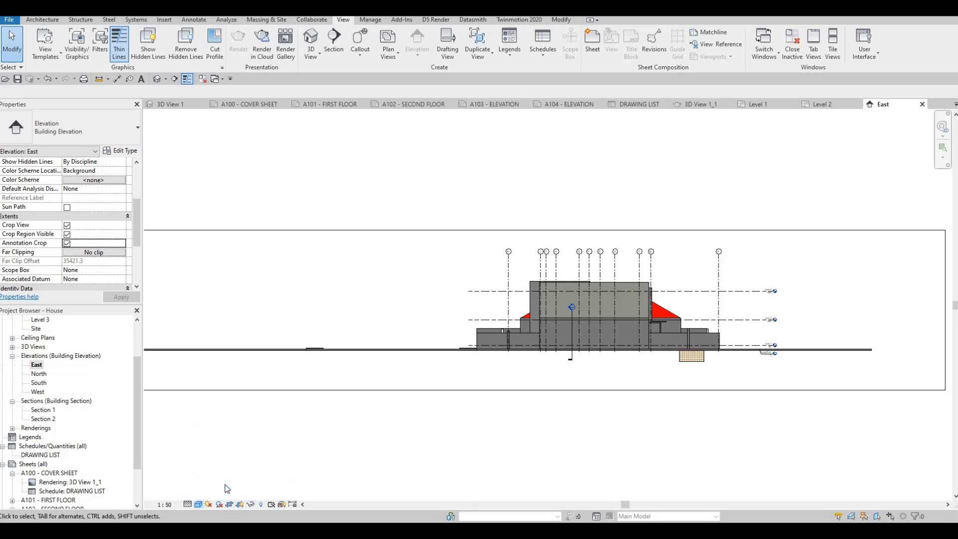
pyautogui.click(198, 504)
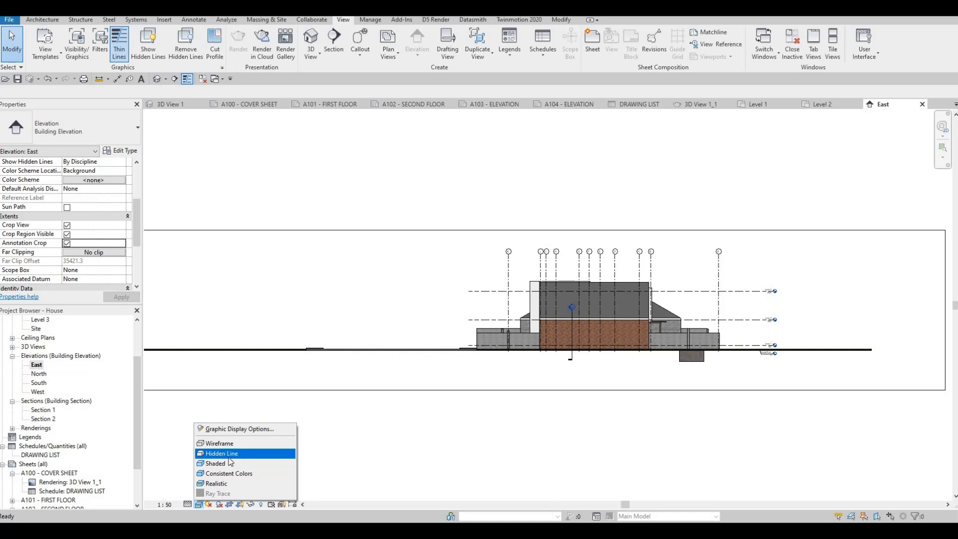
pyautogui.click(229, 457)
# Step: Select the East elevation's crop region and pull its left and right edges inward to just outside the house
pyautogui.scroll(-1, 509, 342)
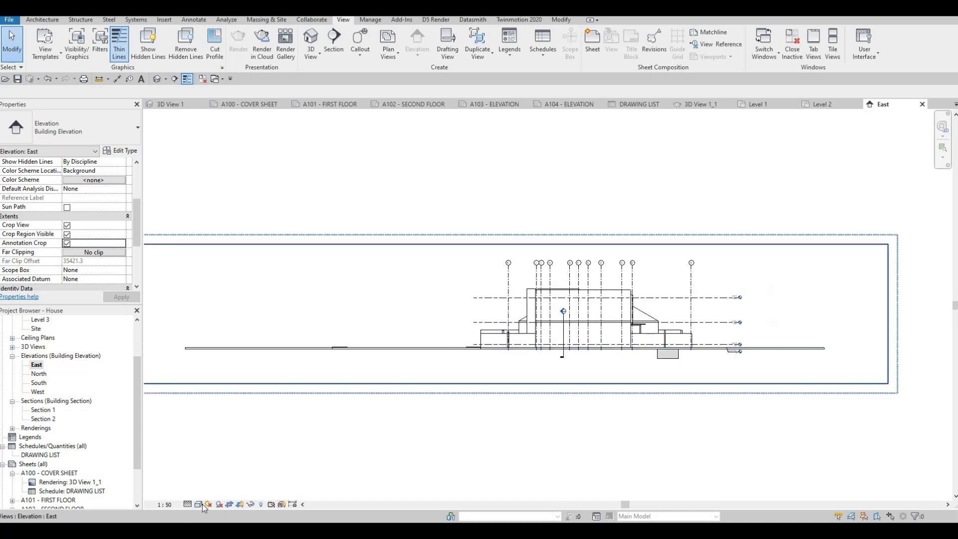
pyautogui.moveTo(296, 246); pyautogui.dragTo(427, 200, button='middle')
pyautogui.scroll(-1, 427, 200)
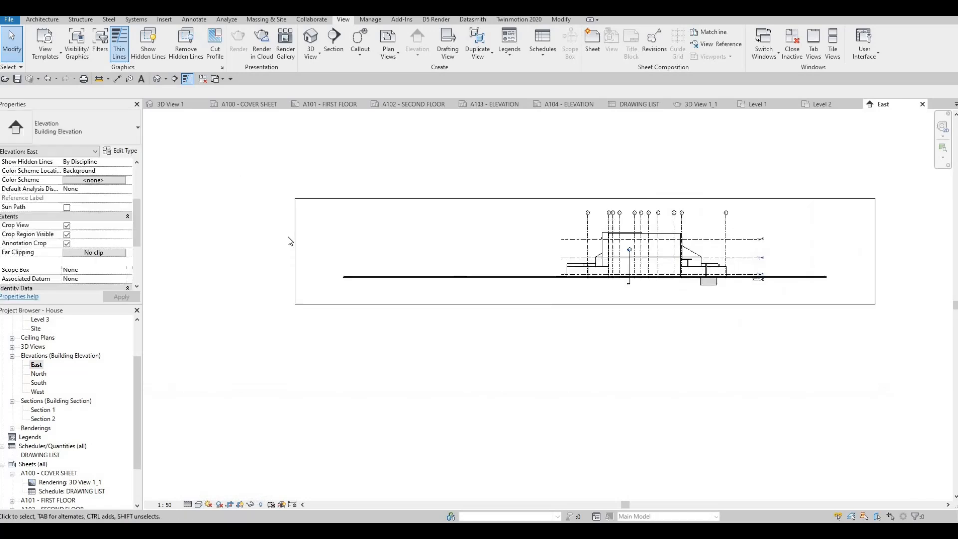
pyautogui.click(296, 252)
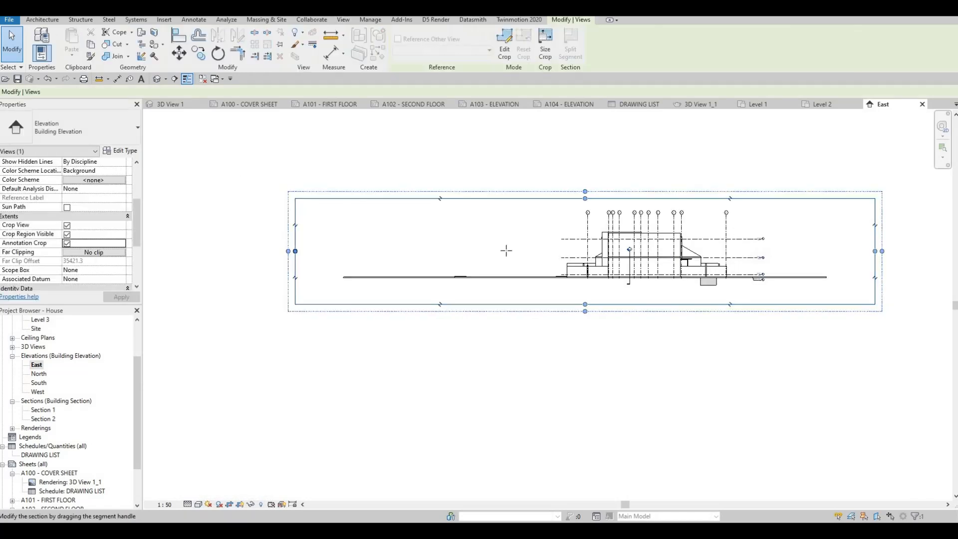
pyautogui.moveTo(575, 260); pyautogui.dragTo(554, 252)
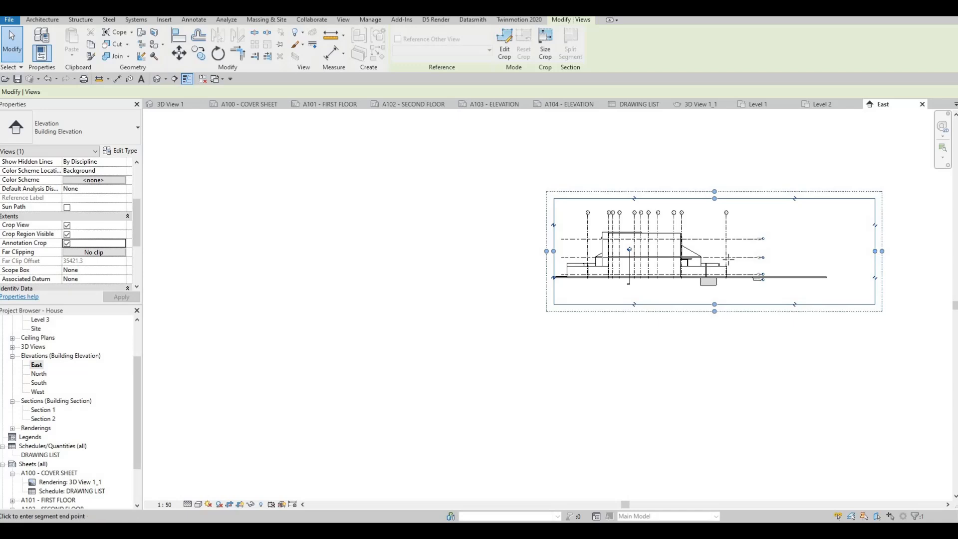
pyautogui.moveTo(742, 257); pyautogui.dragTo(744, 252)
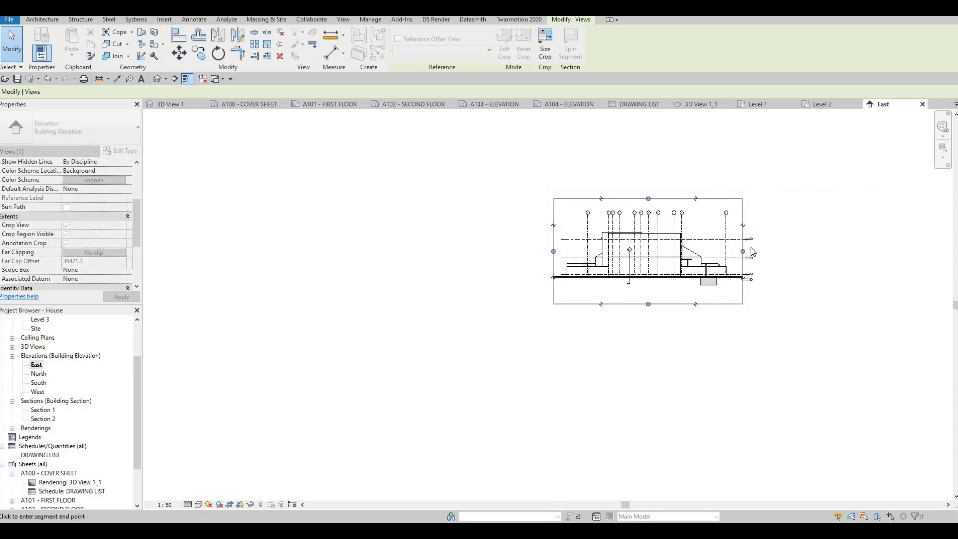
# Step: Pull the left and right edges of the East elevation's crop region slightly further inward towards the house
pyautogui.scroll(6, 752, 245)
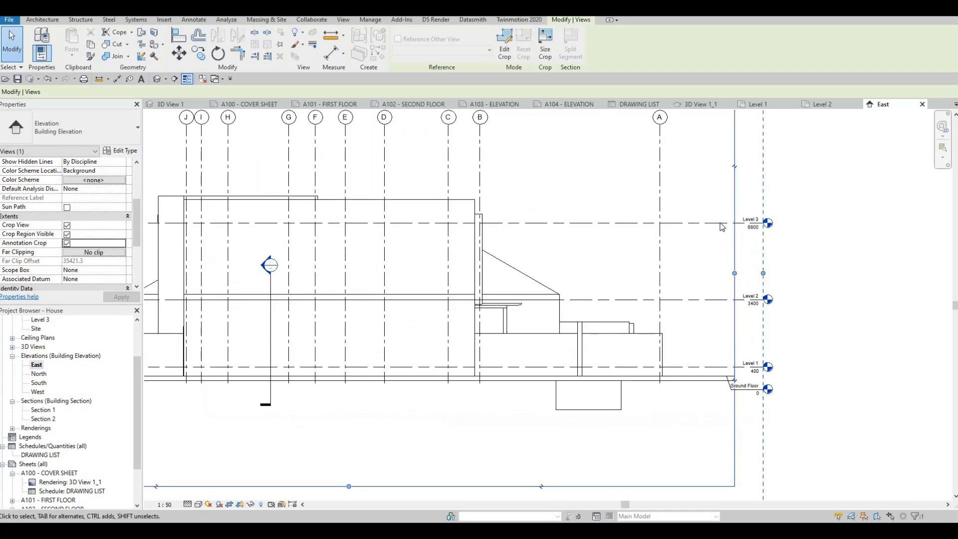
pyautogui.scroll(-2, 700, 278)
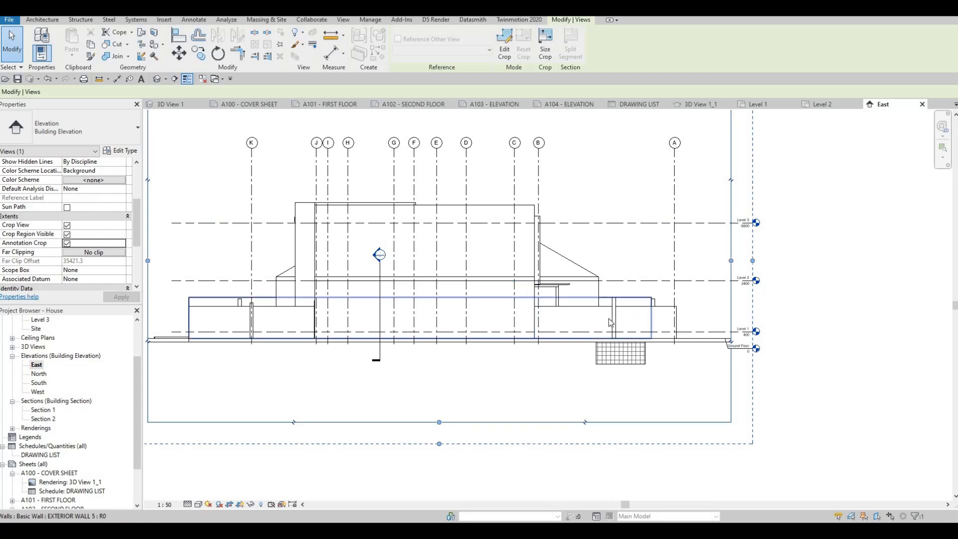
pyautogui.moveTo(434, 288); pyautogui.dragTo(457, 298, button='middle')
pyautogui.scroll(-1, 457, 298)
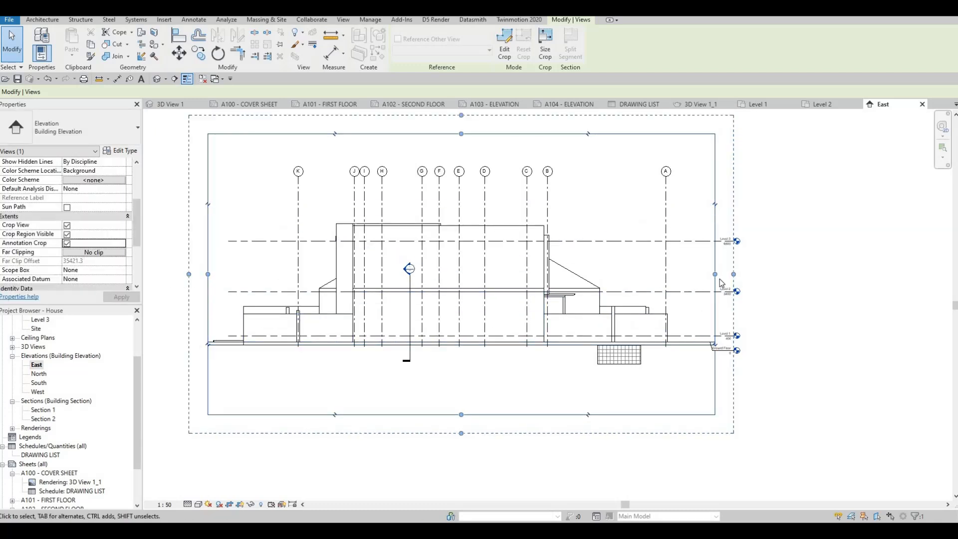
pyautogui.moveTo(702, 283); pyautogui.dragTo(701, 283)
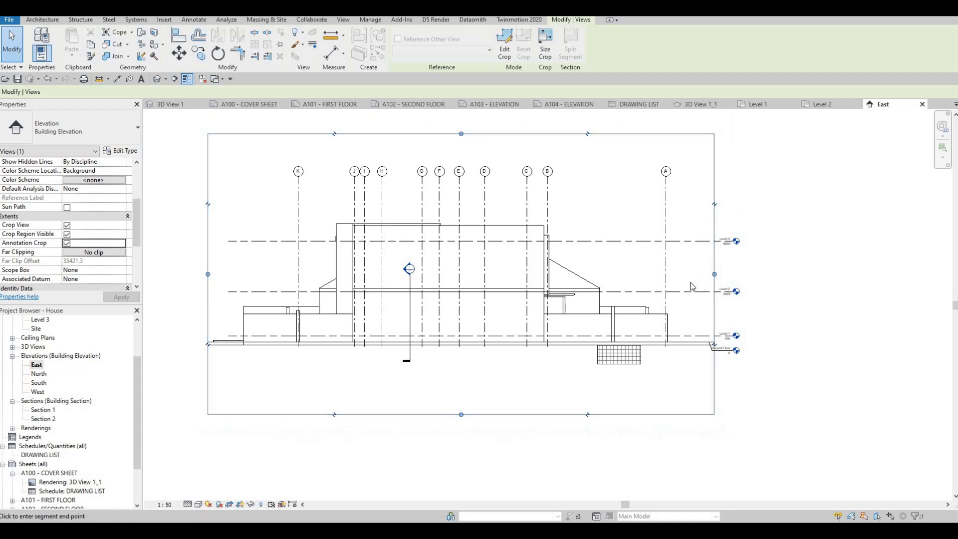
pyautogui.moveTo(209, 278); pyautogui.dragTo(218, 275)
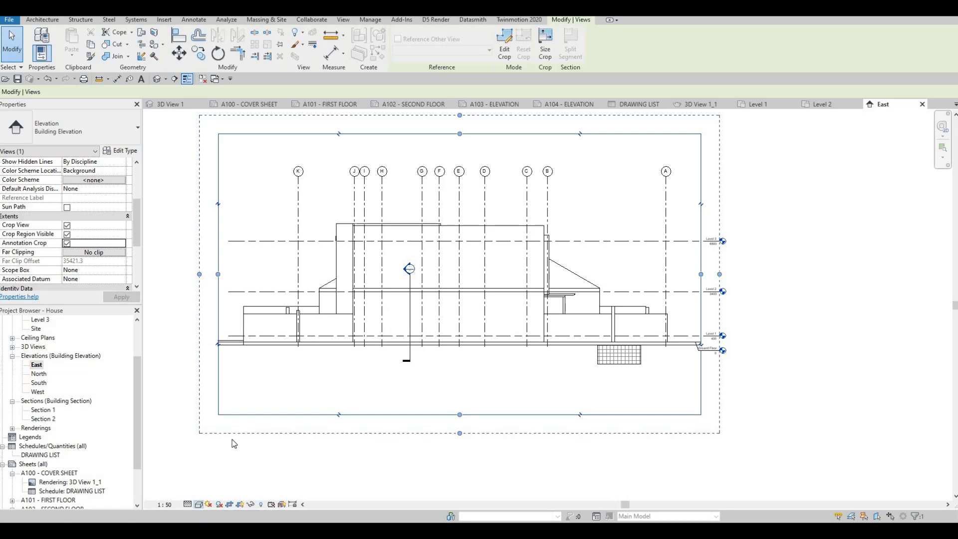
# Step: Give the East elevation a Gradient background and enable Cast Shadows and Show Ambient Shadows in its graphic display options
pyautogui.click(198, 504)
pyautogui.click(229, 430)
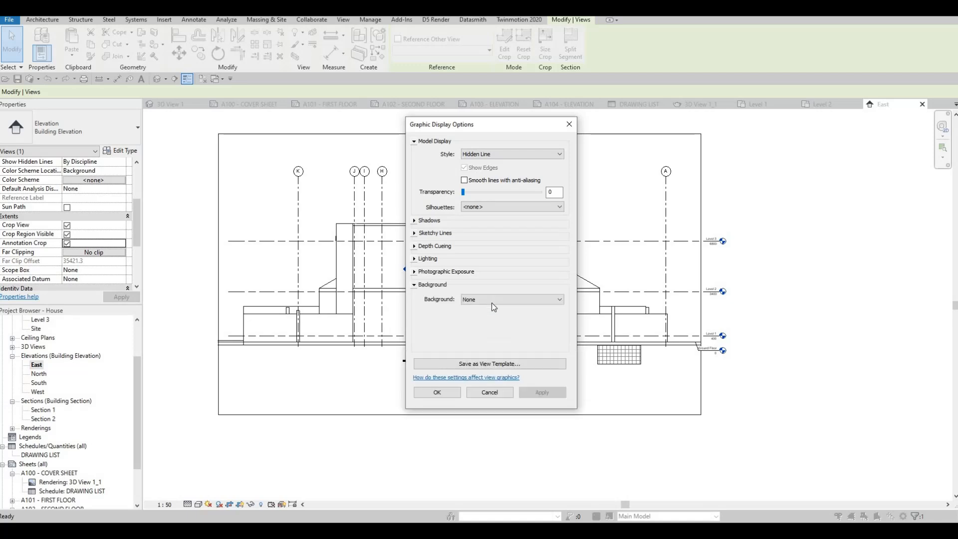
pyautogui.click(491, 302)
pyautogui.press('Return')
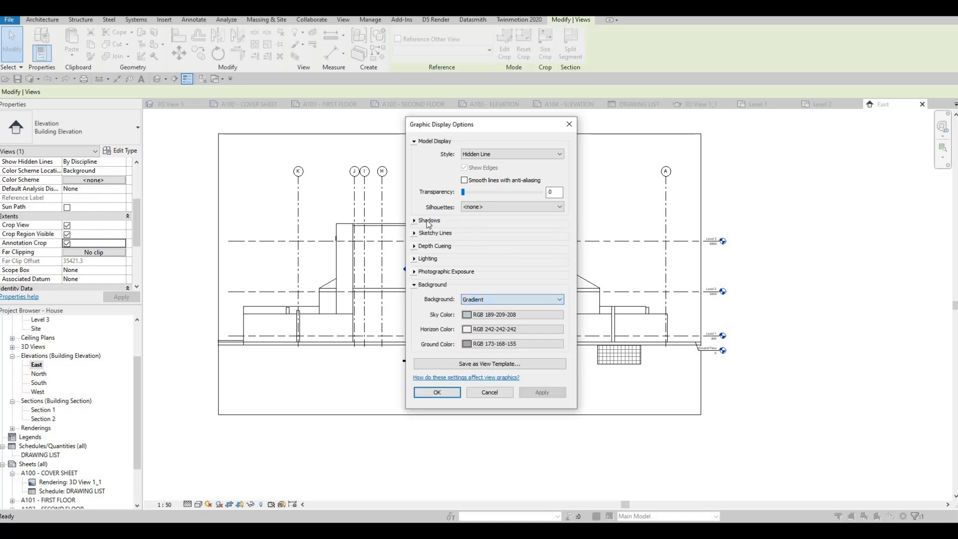
pyautogui.click(457, 221)
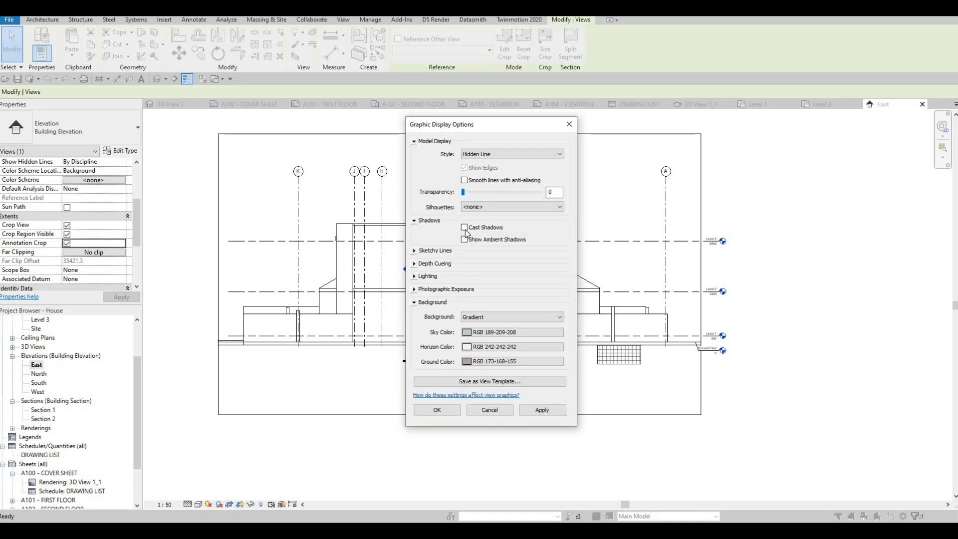
pyautogui.click(464, 228)
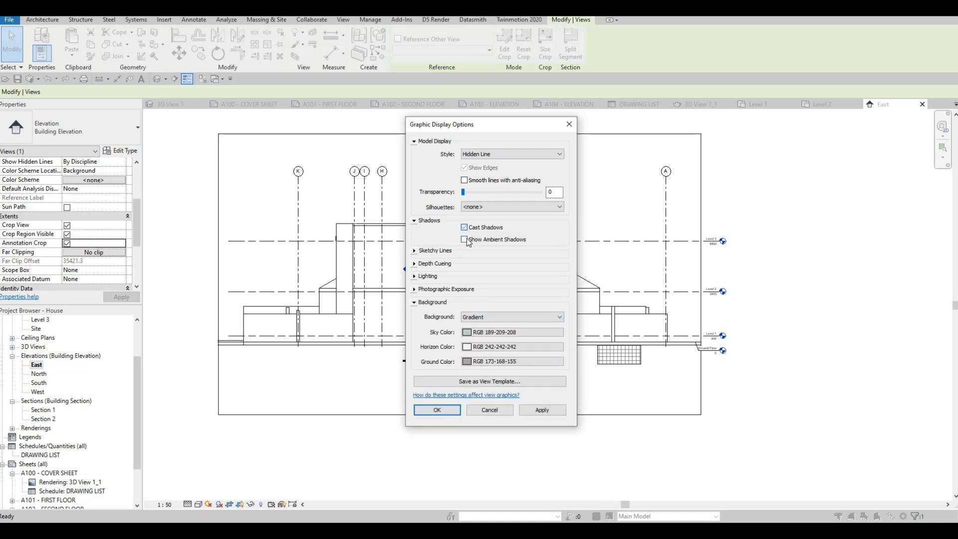
pyautogui.click(532, 411)
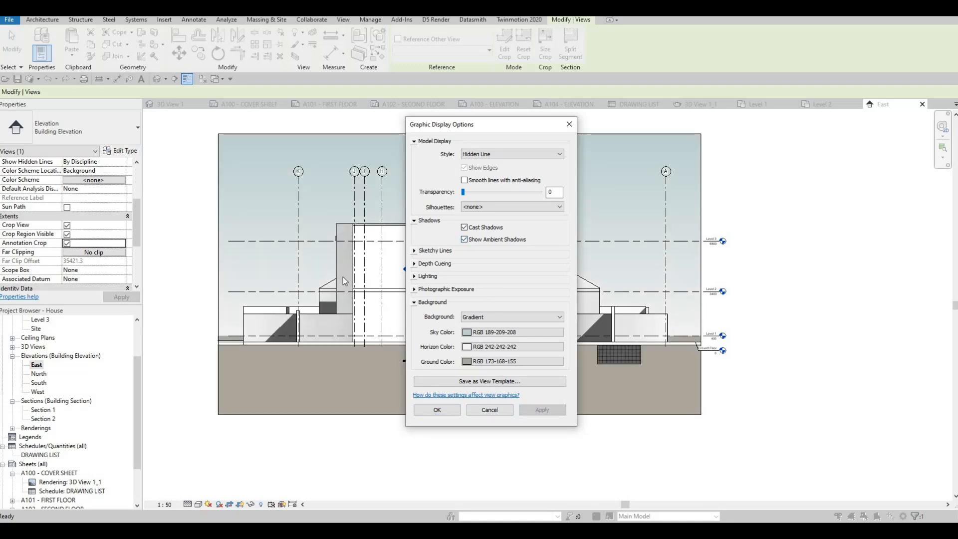
# Step: Try sketchy lines with jitter 1 and extension 1 on the East elevation, switch them off again and accept the display options
pyautogui.click(424, 250)
pyautogui.click(463, 263)
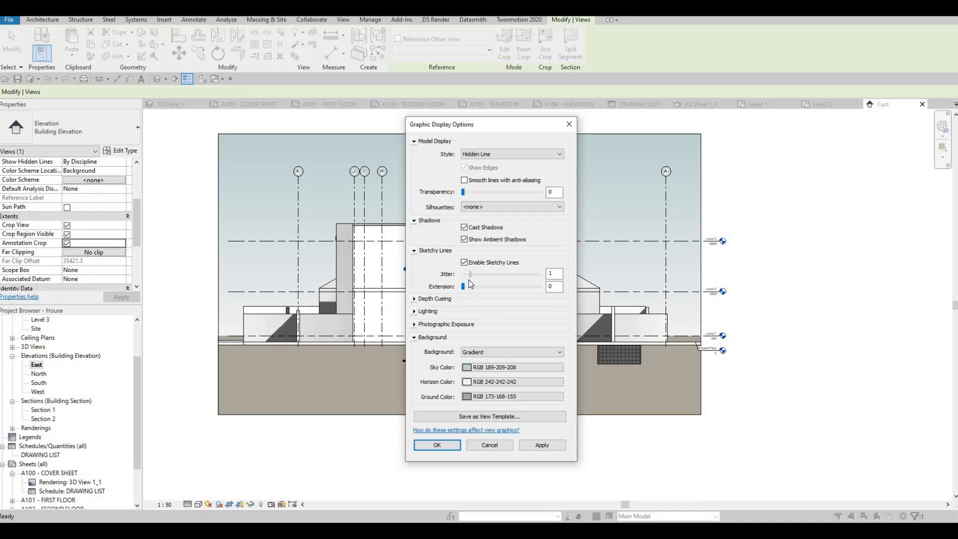
pyautogui.click(472, 284)
pyautogui.click(539, 445)
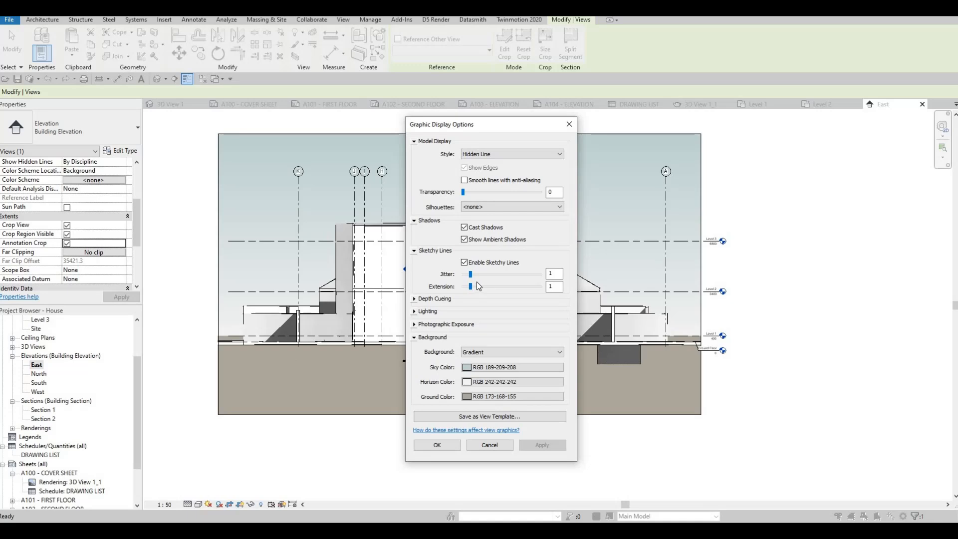
pyautogui.click(463, 262)
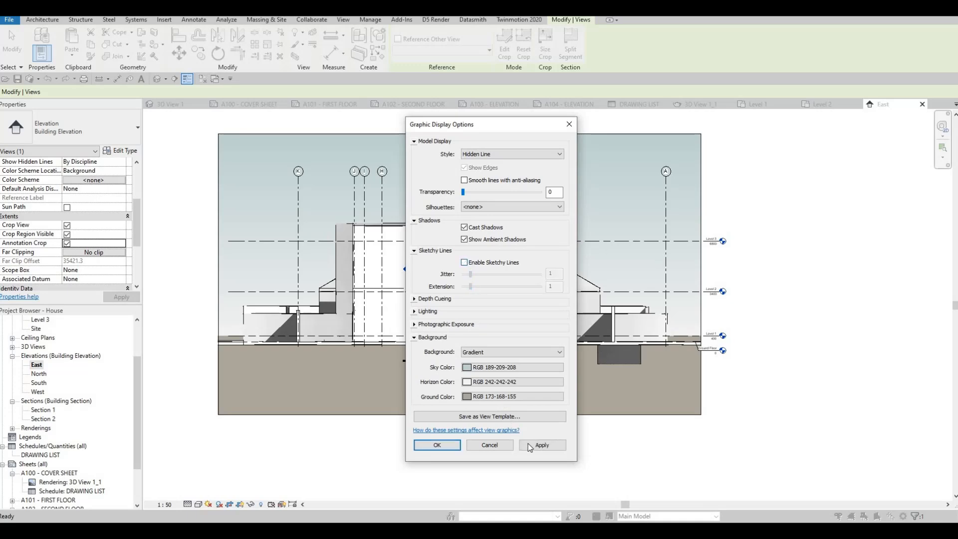
pyautogui.click(449, 446)
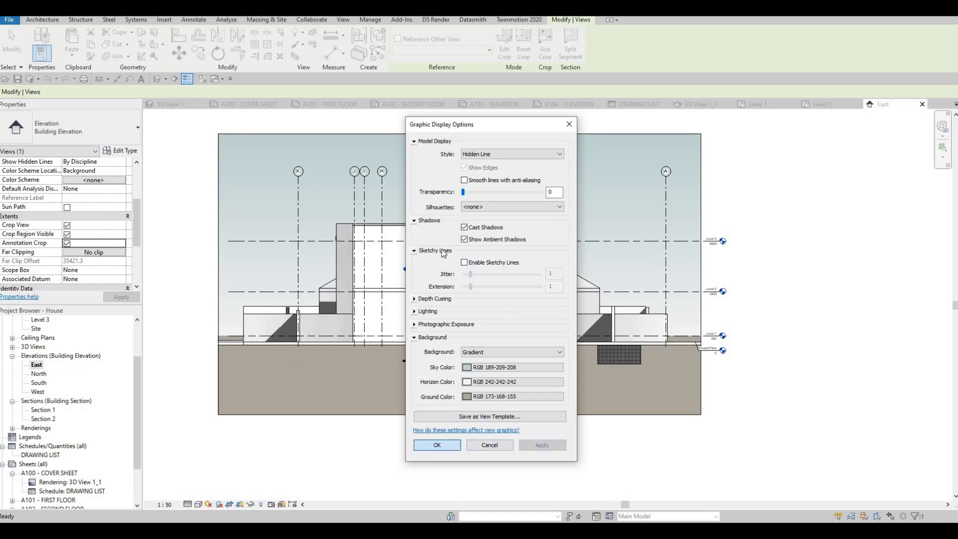
# Step: Open the North elevation view and set its scale to 1:50
pyautogui.doubleClick(39, 374)
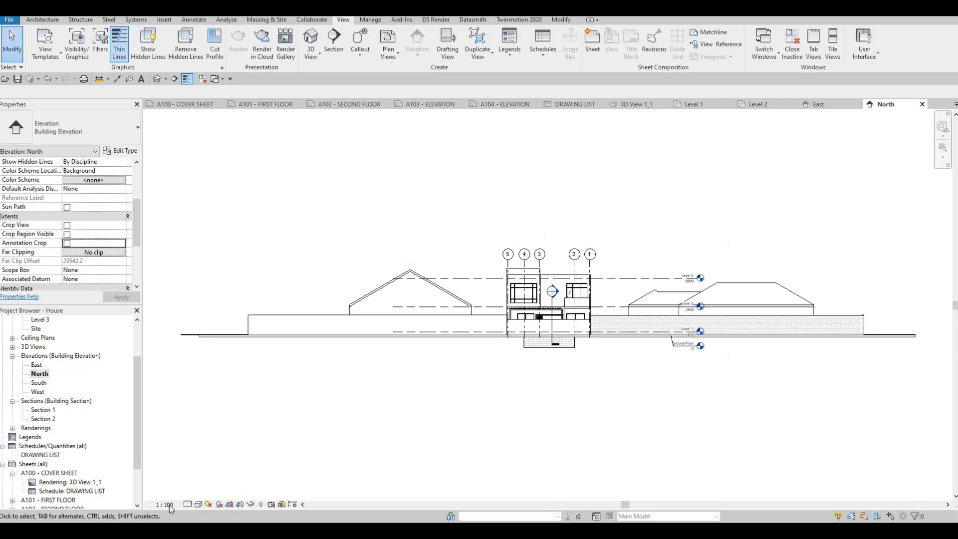
pyautogui.click(165, 504)
pyautogui.click(178, 427)
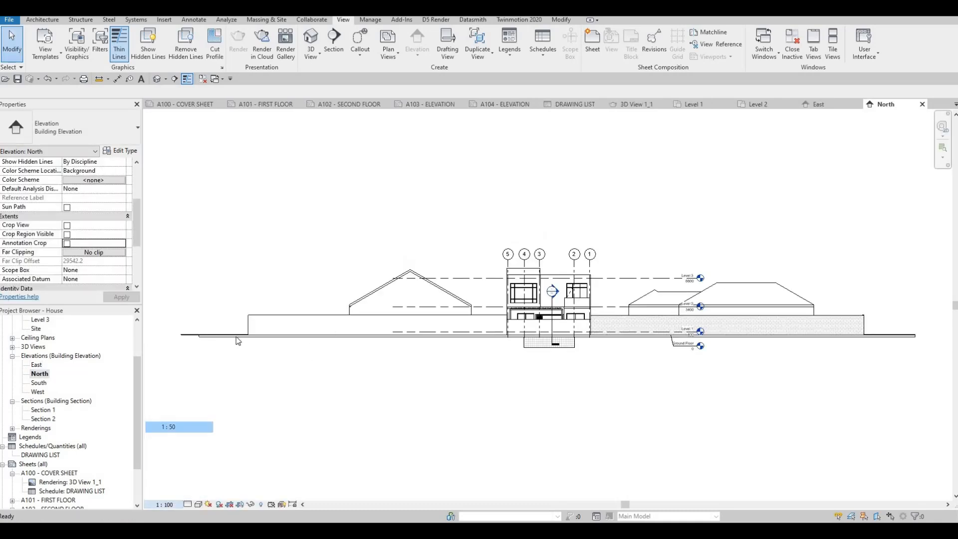
# Step: Enable Crop View, Crop Region Visible and Annotation Crop for the North elevation
pyautogui.click(66, 225)
pyautogui.click(67, 234)
pyautogui.click(67, 243)
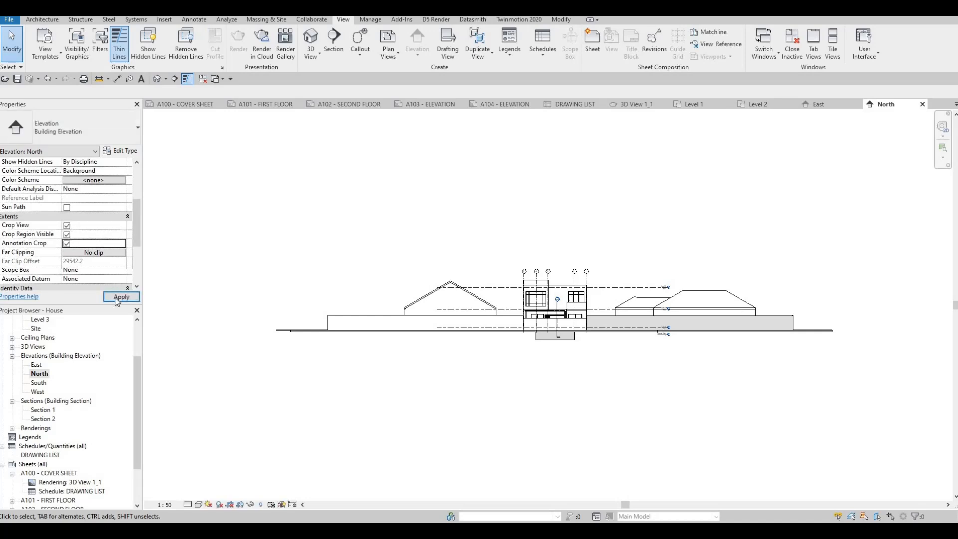
# Step: Pull the left and right edges of the North elevation's crop region inward to just outside the house
pyautogui.click(221, 279)
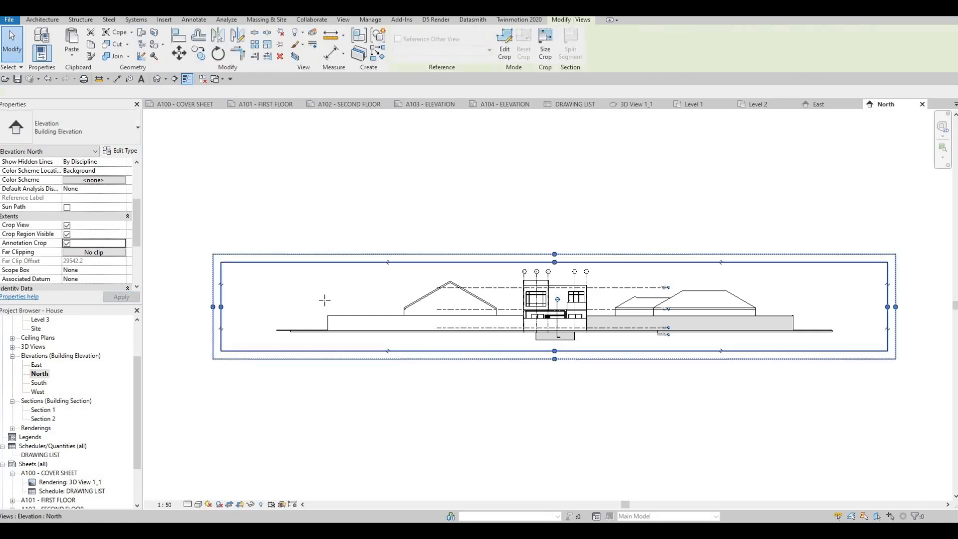
pyautogui.moveTo(497, 301)
pyautogui.mouseDown()
pyautogui.moveTo(489, 306)
pyautogui.moveTo(509, 306)
pyautogui.mouseUp()
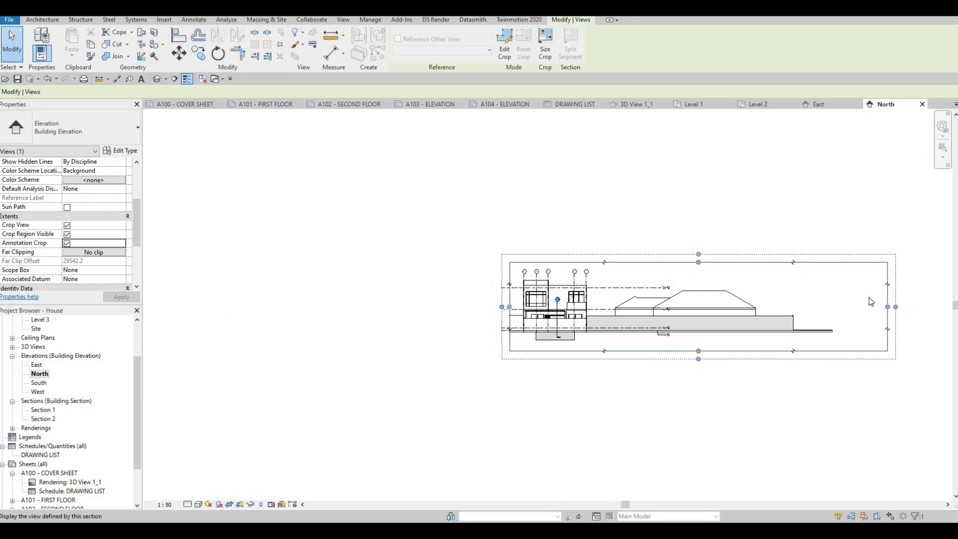
pyautogui.moveTo(887, 307)
pyautogui.mouseDown()
pyautogui.moveTo(568, 336)
pyautogui.moveTo(610, 313)
pyautogui.mouseUp()
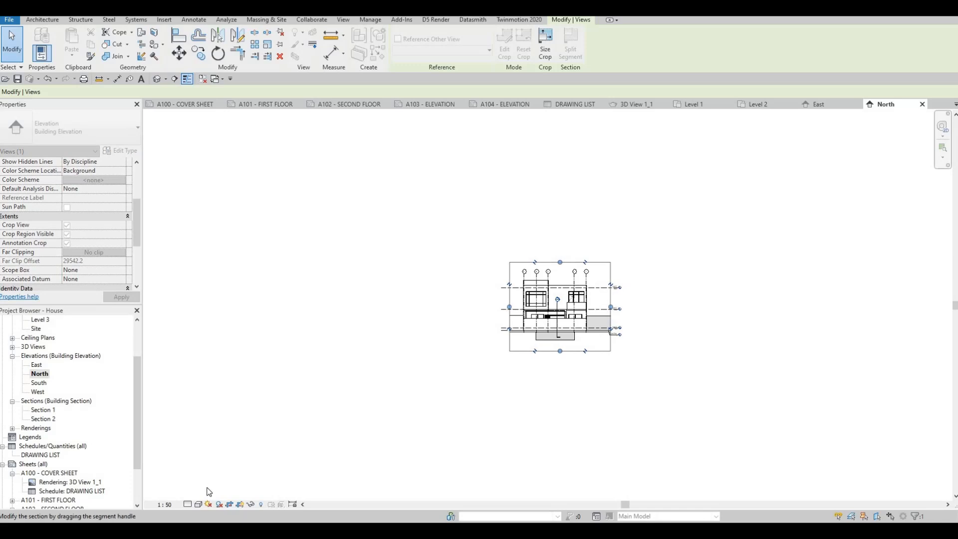
# Step: Set the North elevation's detail level to Fine and its visual style to Hidden Line
pyautogui.click(188, 504)
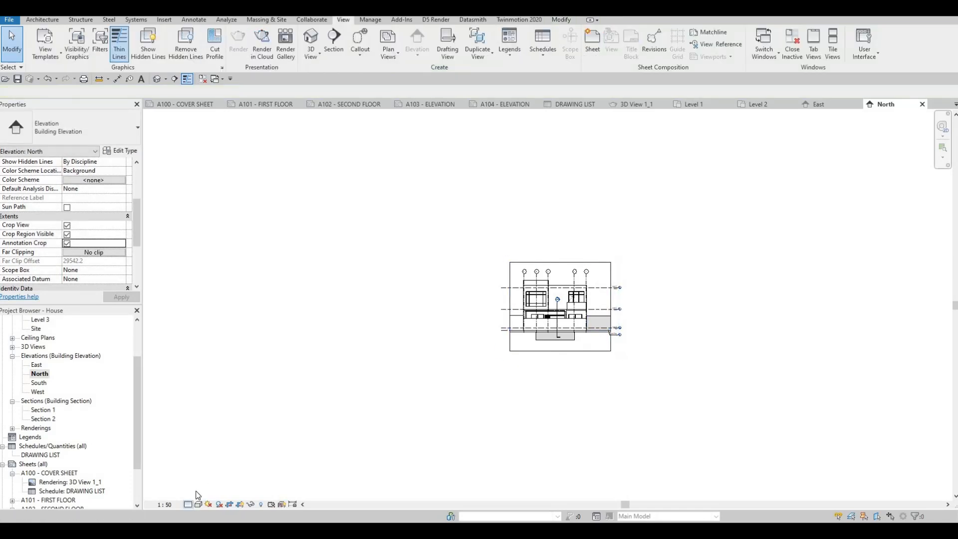
pyautogui.click(197, 493)
pyautogui.click(198, 504)
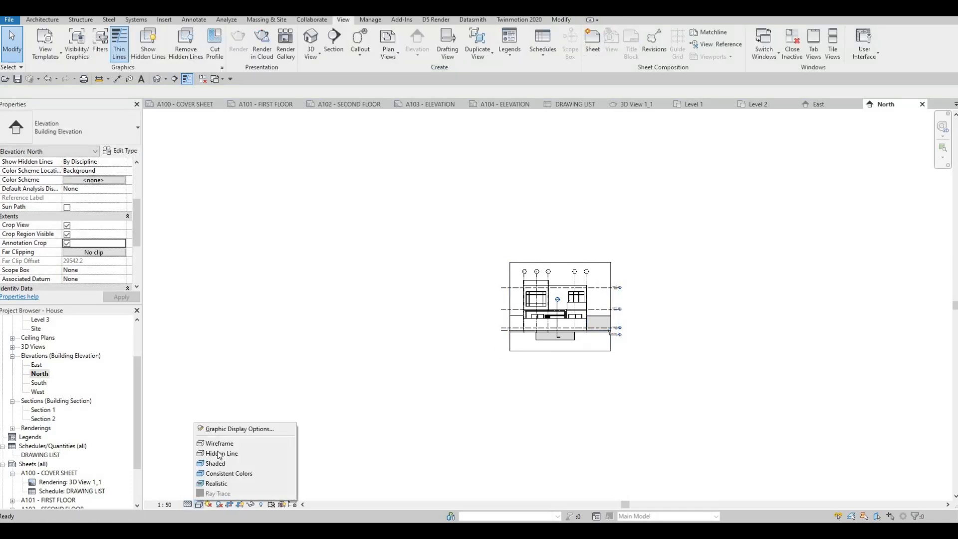
pyautogui.click(210, 454)
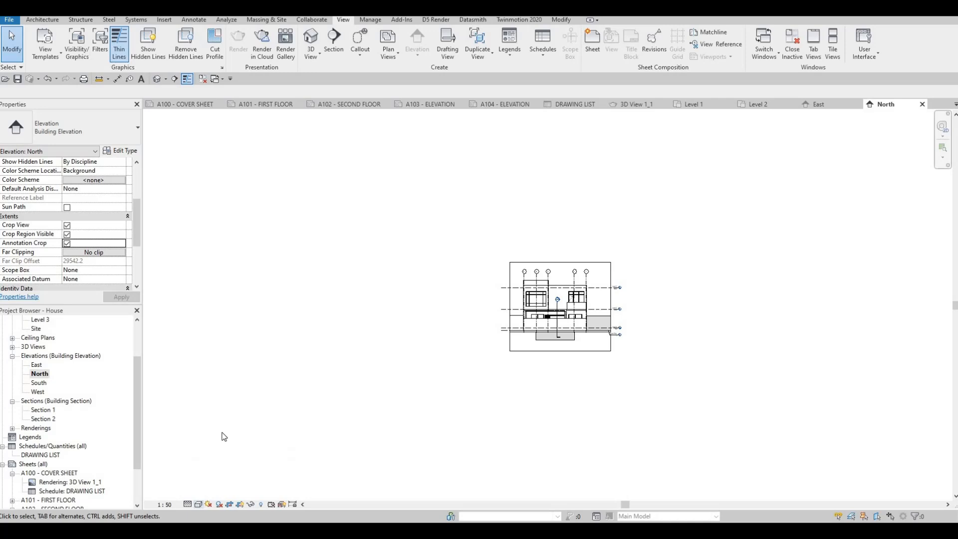
# Step: Give the North elevation a Gradient background through its graphic display options
pyautogui.click(198, 504)
pyautogui.click(234, 431)
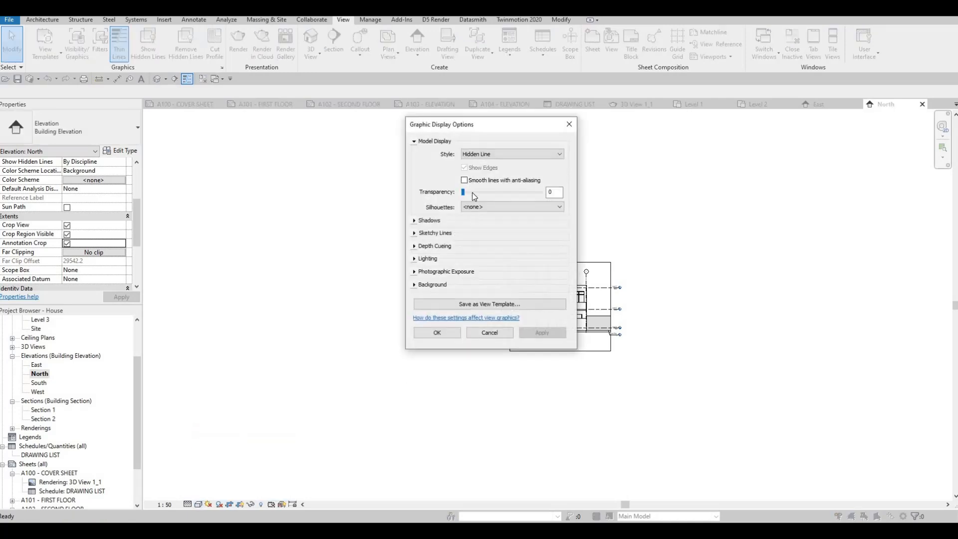
pyautogui.click(463, 285)
pyautogui.click(474, 299)
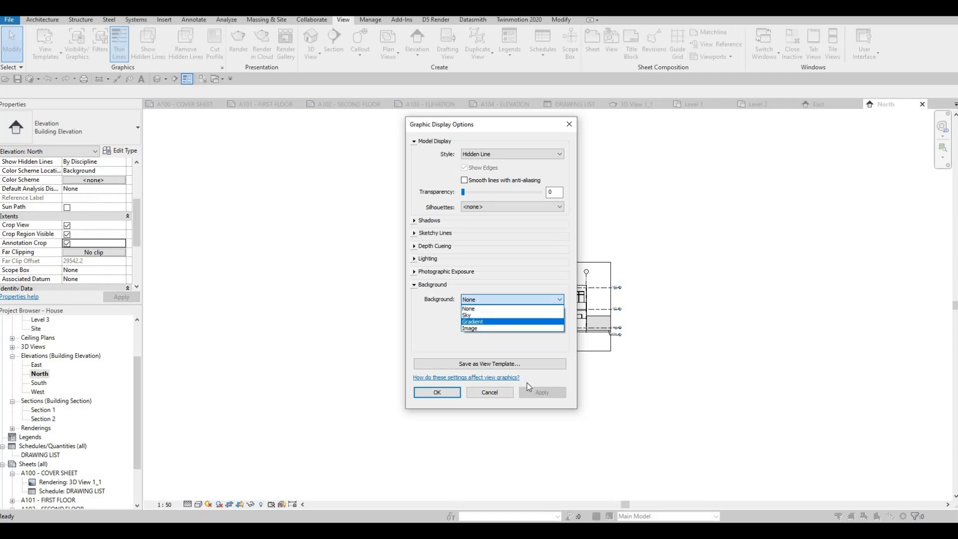
pyautogui.click(484, 322)
pyautogui.click(524, 391)
pyautogui.click(433, 393)
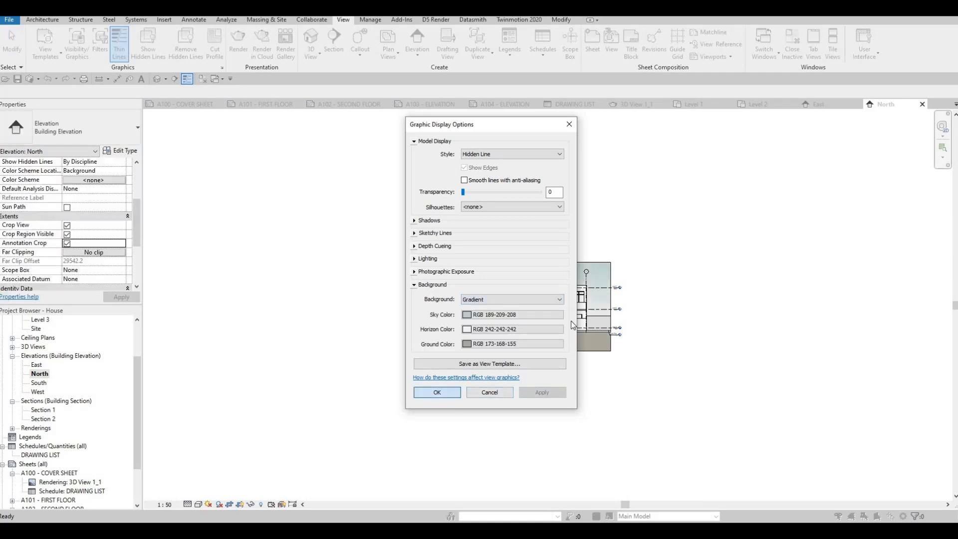
pyautogui.click(437, 392)
pyautogui.scroll(5, 462, 325)
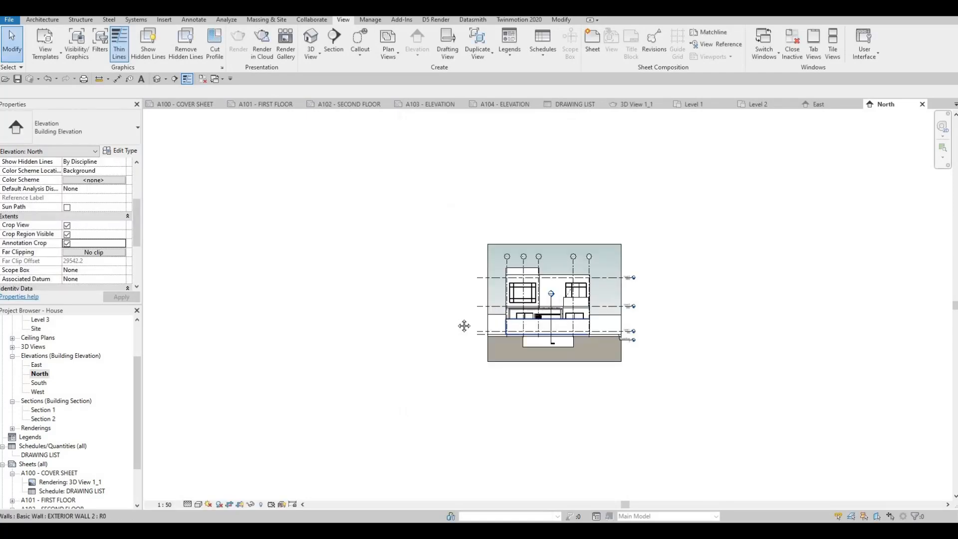
# Step: Open sheet A103 - ELEVATION and place the East elevation centrally in the upper half of its drawing area
pyautogui.click(424, 104)
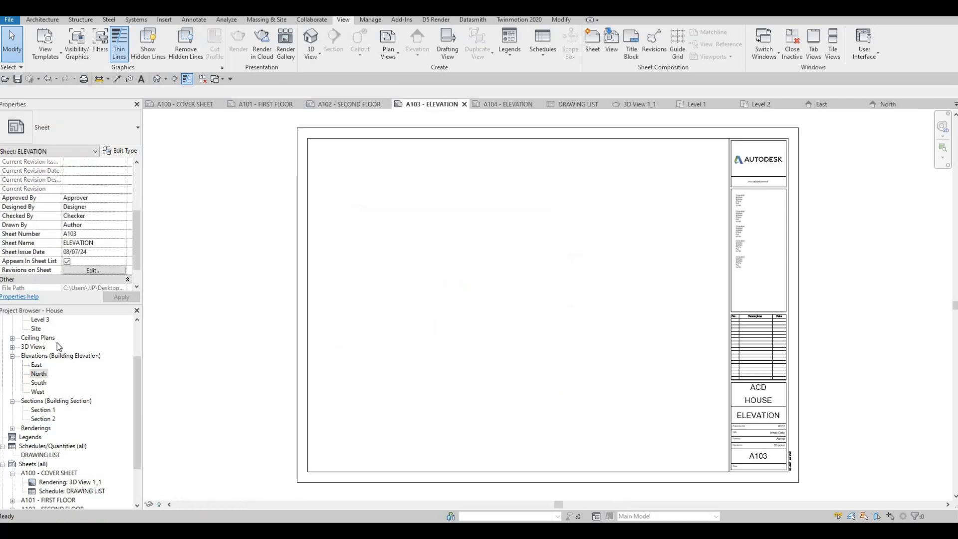
pyautogui.click(33, 366)
pyautogui.moveTo(511, 212); pyautogui.dragTo(515, 231)
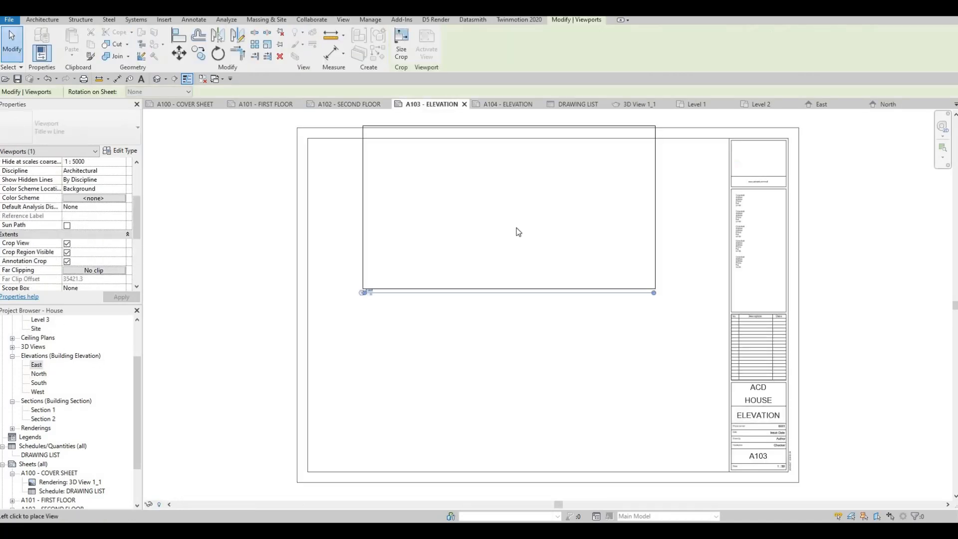
pyautogui.click(491, 232)
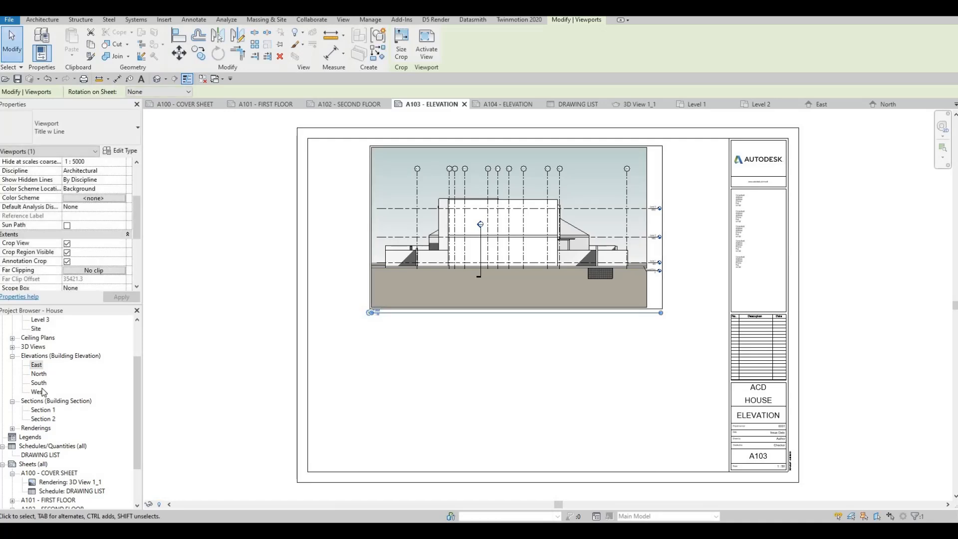
# Step: Place the North elevation on sheet A103 centrally below the East elevation
pyautogui.click(40, 375)
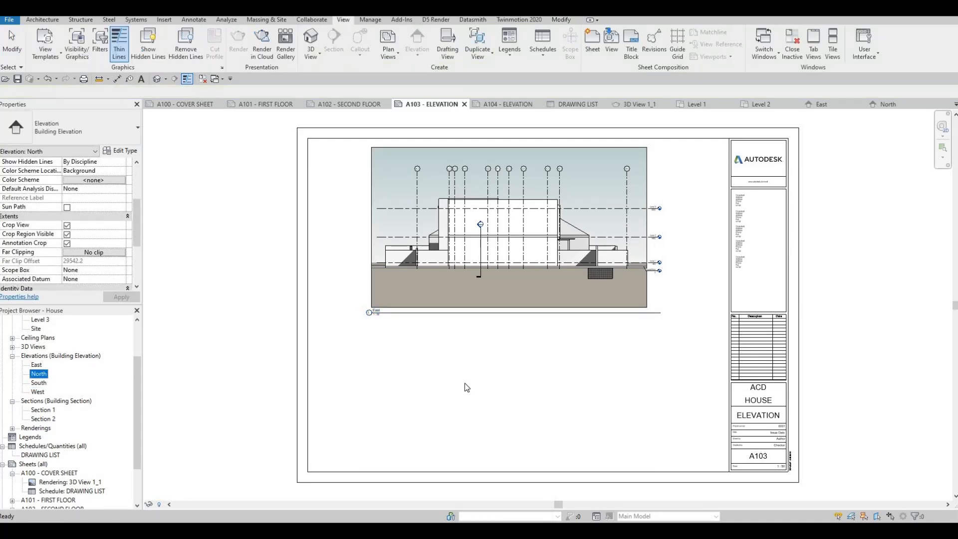
pyautogui.moveTo(496, 387); pyautogui.dragTo(510, 387)
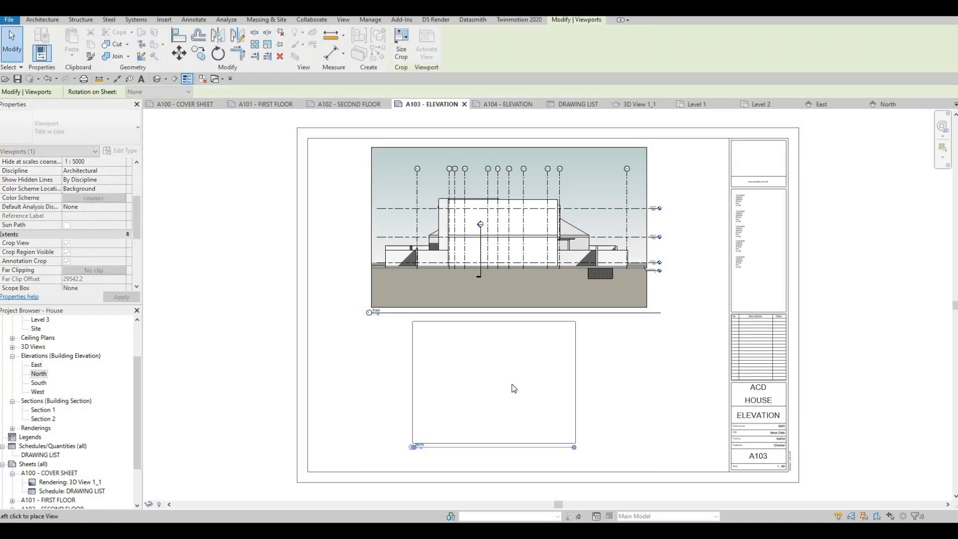
pyautogui.click(549, 395)
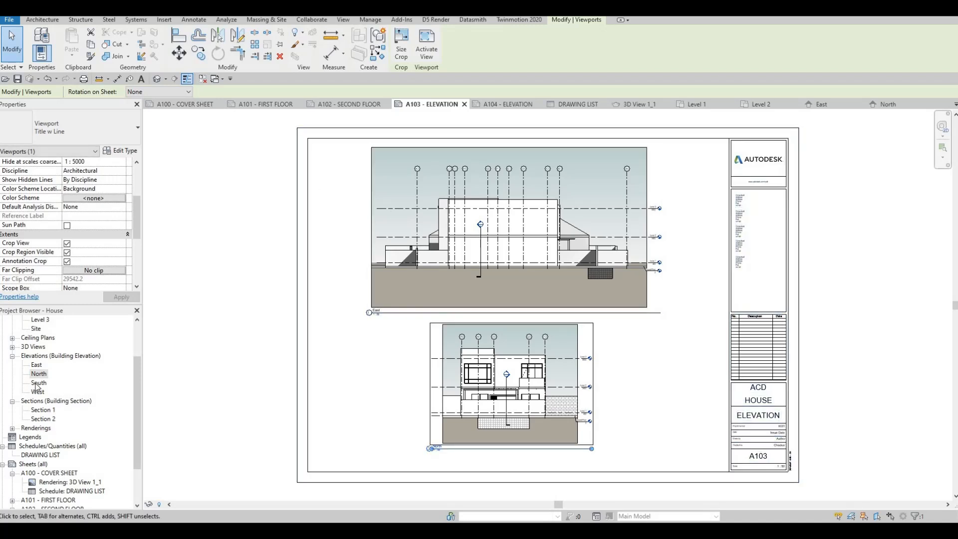
# Step: Open the South elevation view and set its scale to 1:50
pyautogui.moveTo(37, 386); pyautogui.dragTo(152, 460)
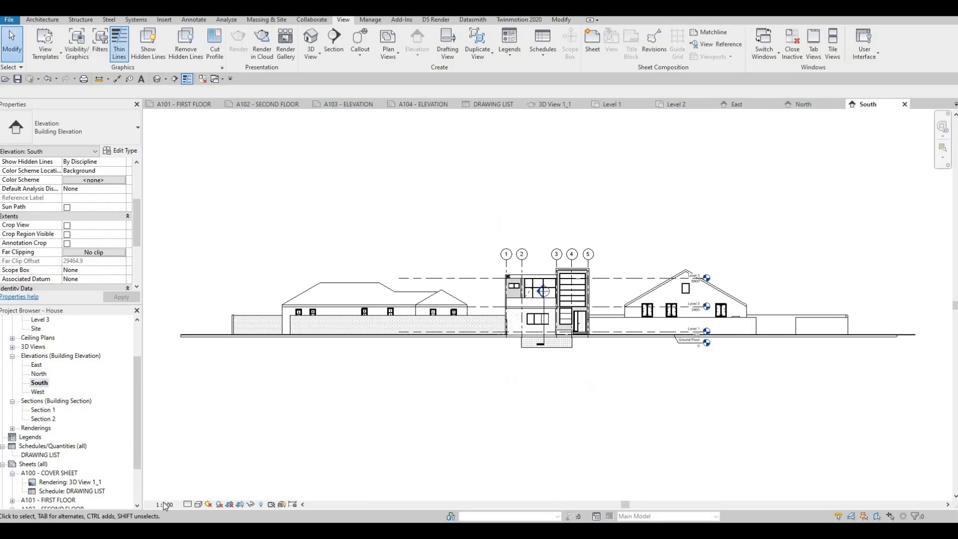
pyautogui.click(165, 504)
pyautogui.click(175, 428)
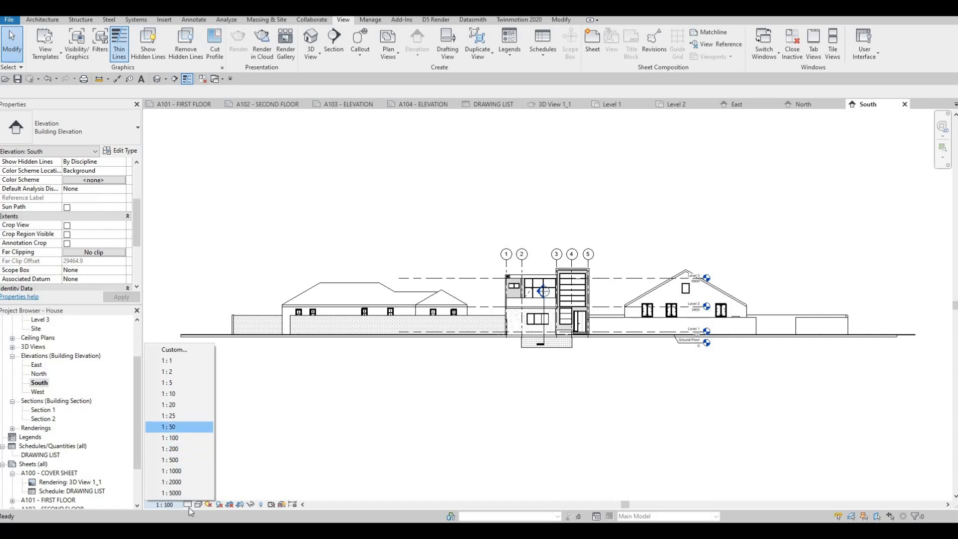
# Step: Set the South elevation's detail level to Fine and its visual style to Hidden Line
pyautogui.click(187, 504)
pyautogui.click(197, 493)
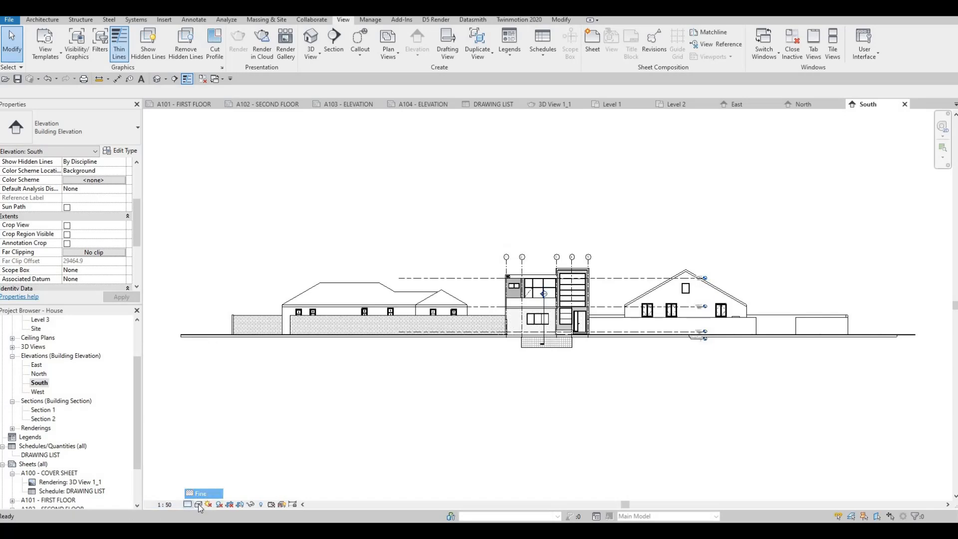
pyautogui.click(198, 504)
pyautogui.click(215, 450)
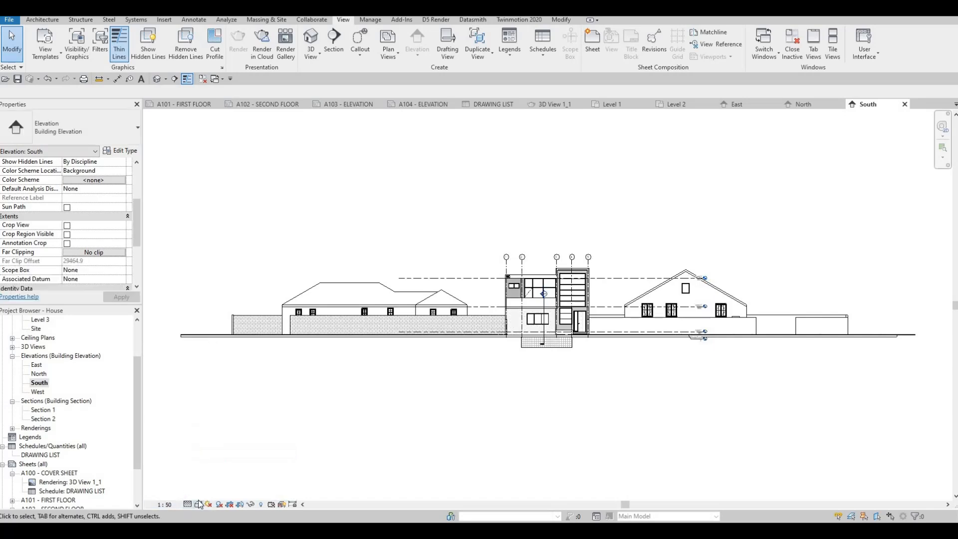
# Step: Give the South elevation a Gradient background through its graphic display options
pyautogui.click(198, 504)
pyautogui.click(220, 429)
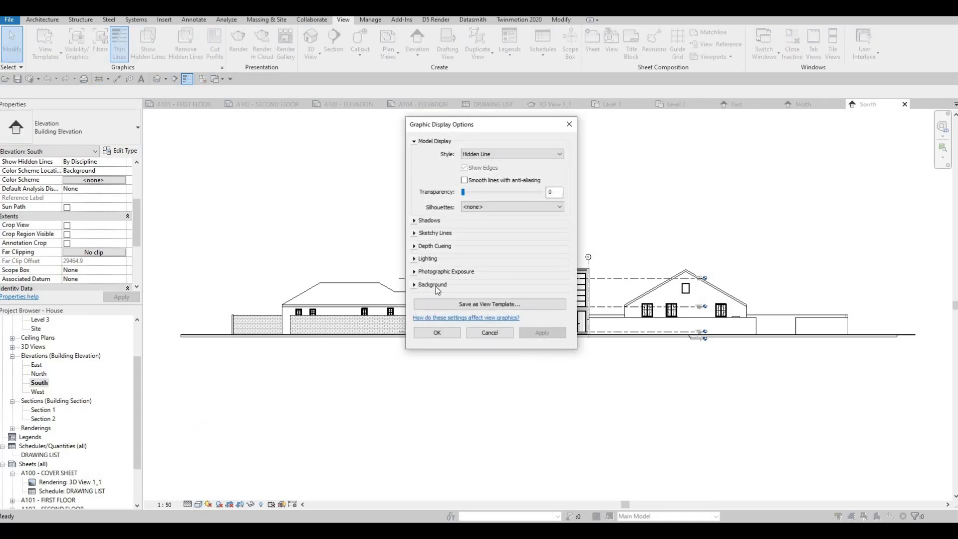
pyautogui.click(455, 289)
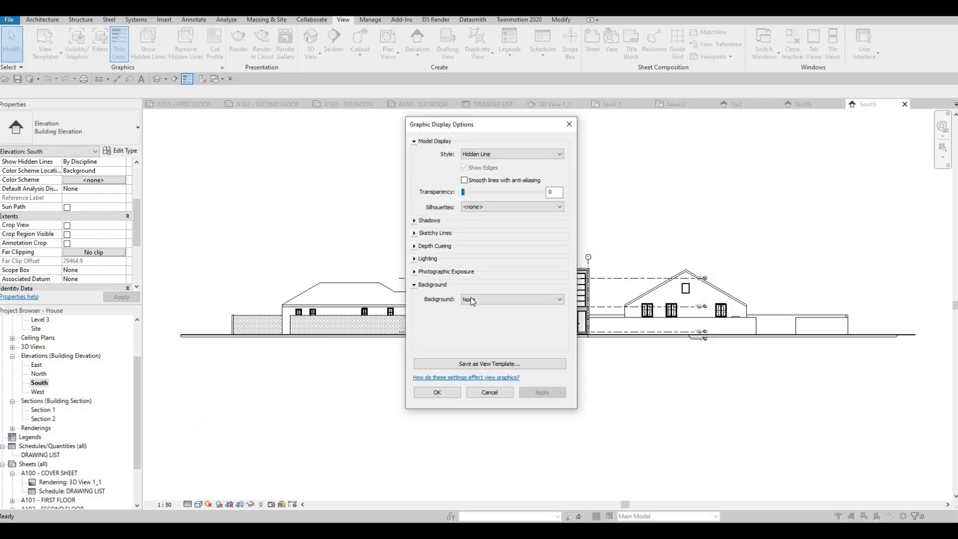
pyautogui.click(472, 299)
pyautogui.click(472, 322)
pyautogui.click(531, 390)
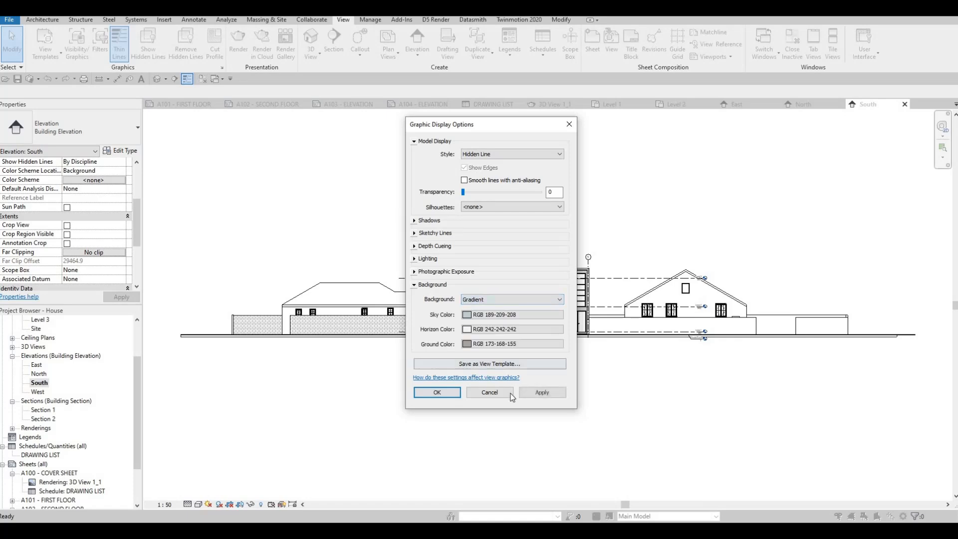
pyautogui.click(449, 394)
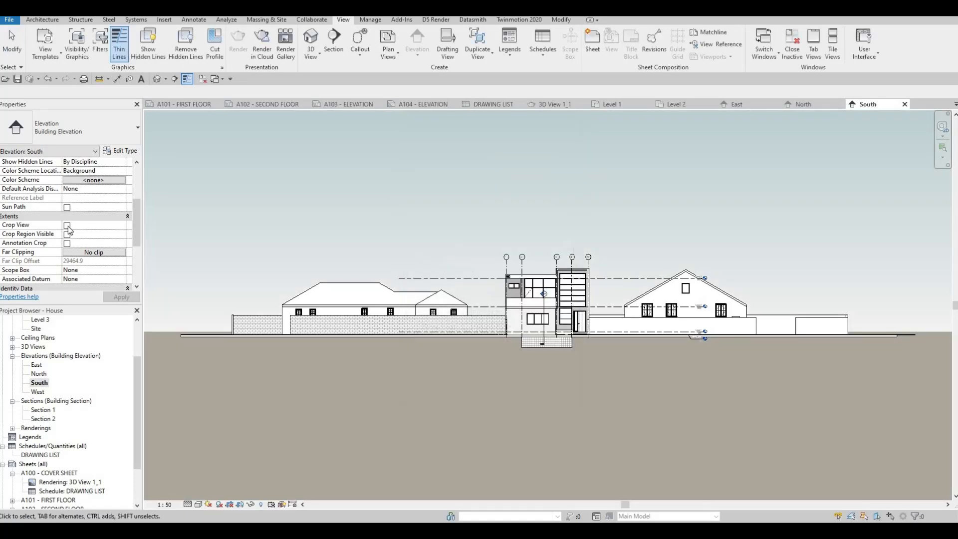
# Step: Enable Crop View, Crop Region Visible and Annotation Crop for the South elevation
pyautogui.click(67, 225)
pyautogui.click(67, 234)
pyautogui.click(67, 243)
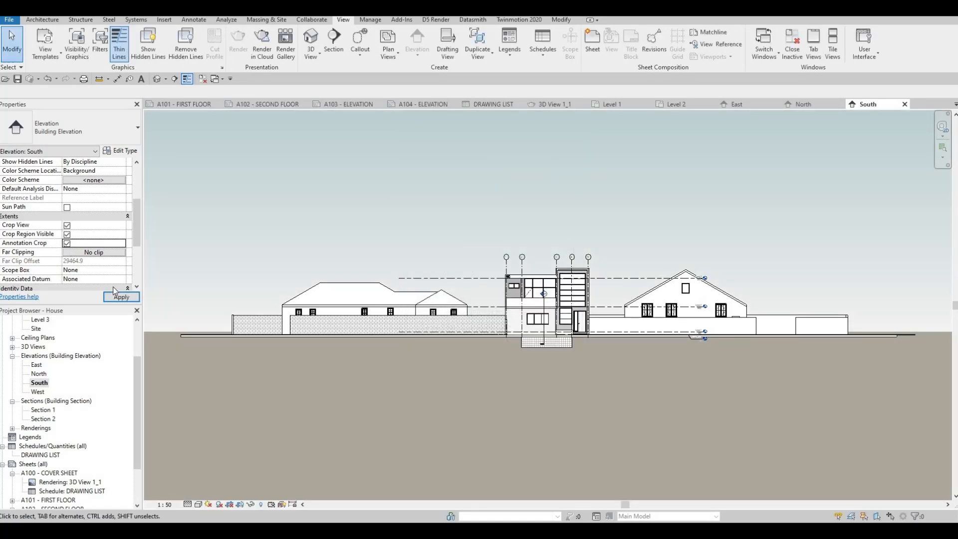
# Step: Narrow the South elevation's crop region from both sides to fit closely around the two-storey house at grids 1 to 5
pyautogui.scroll(-5, 268, 300)
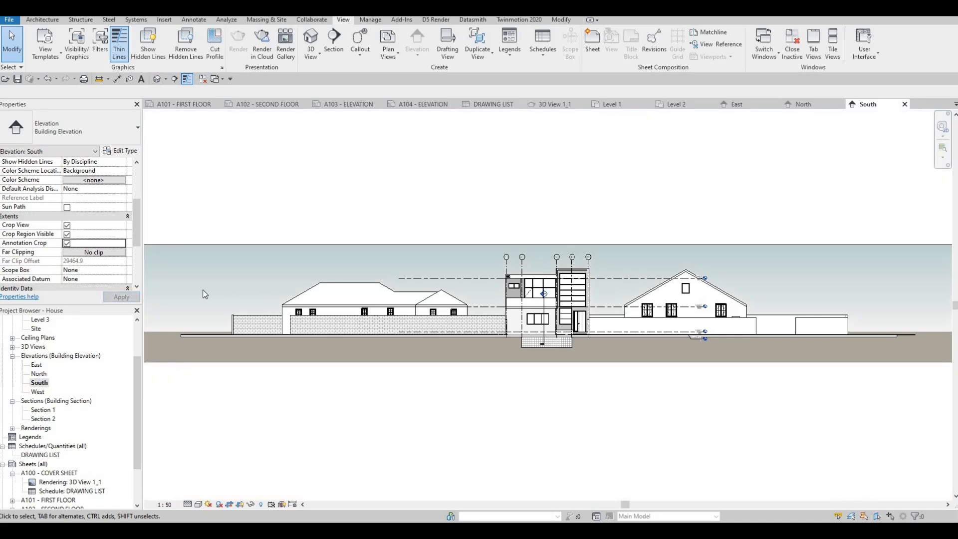
pyautogui.click(211, 300)
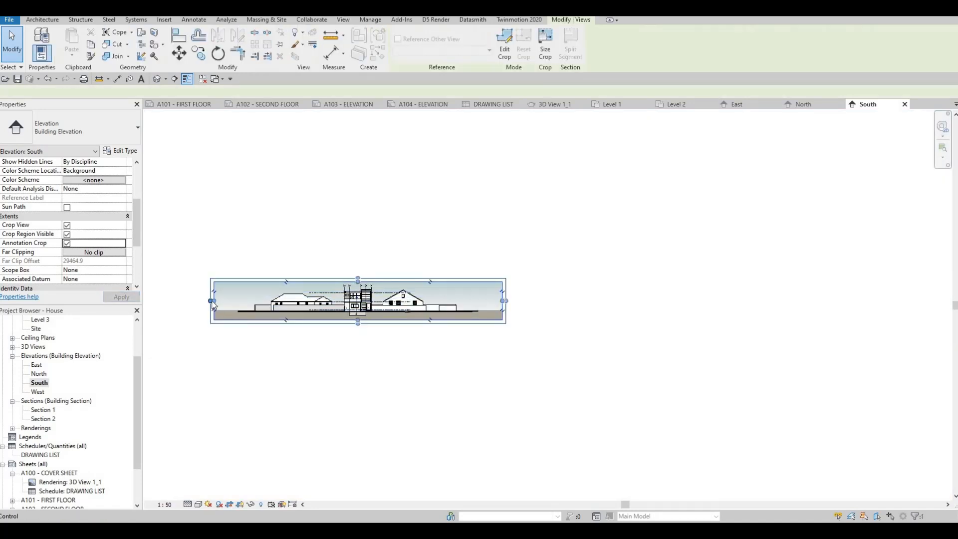
pyautogui.moveTo(212, 300); pyautogui.dragTo(333, 300)
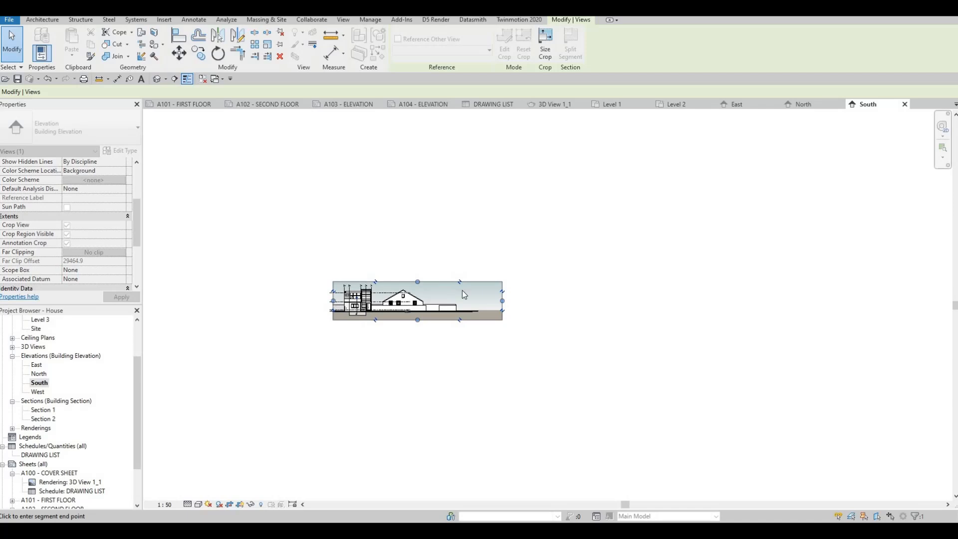
pyautogui.scroll(2, 499, 295)
pyautogui.scroll(2, 531, 301)
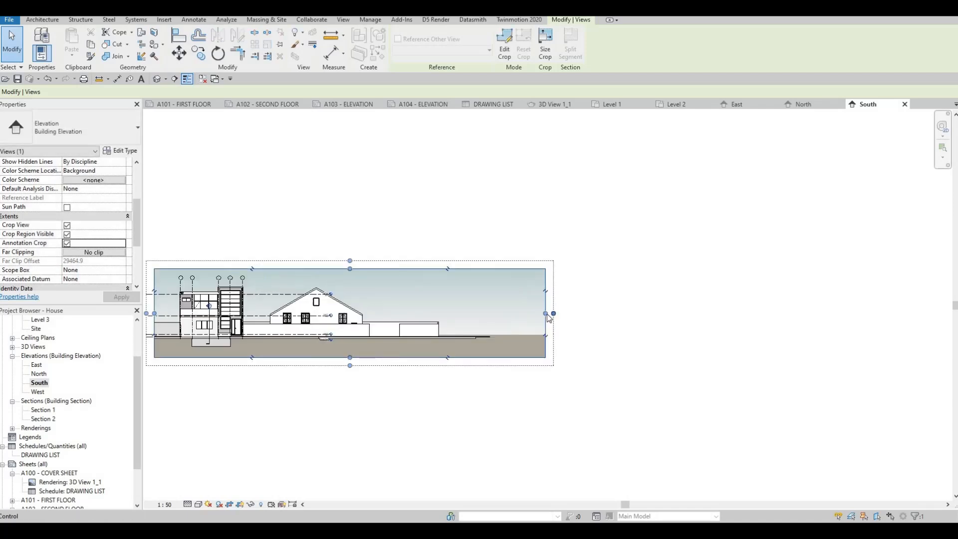
pyautogui.moveTo(275, 315); pyautogui.dragTo(258, 316)
pyautogui.moveTo(154, 314); pyautogui.dragTo(163, 320)
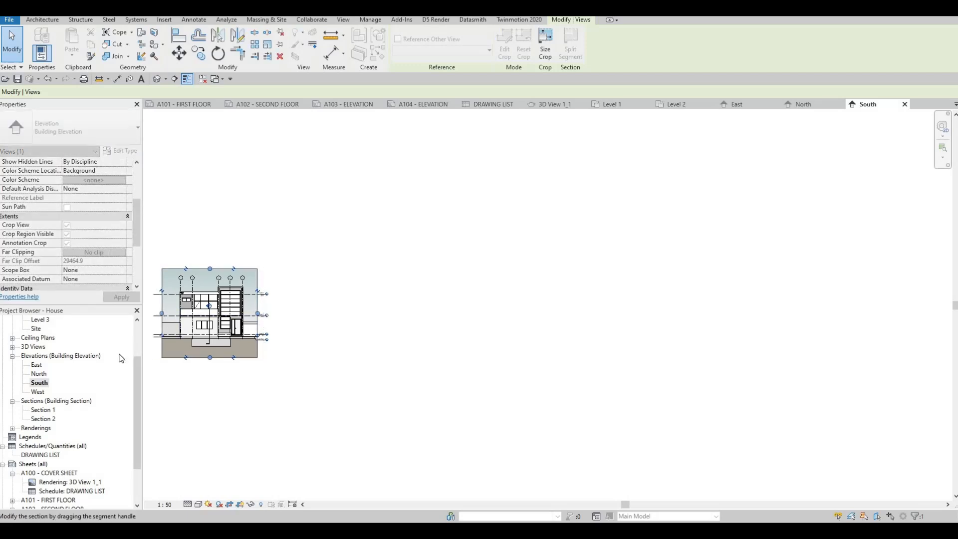
# Step: Open the West elevation view and set its scale to 1:50 and its detail level to Fine
pyautogui.doubleClick(38, 392)
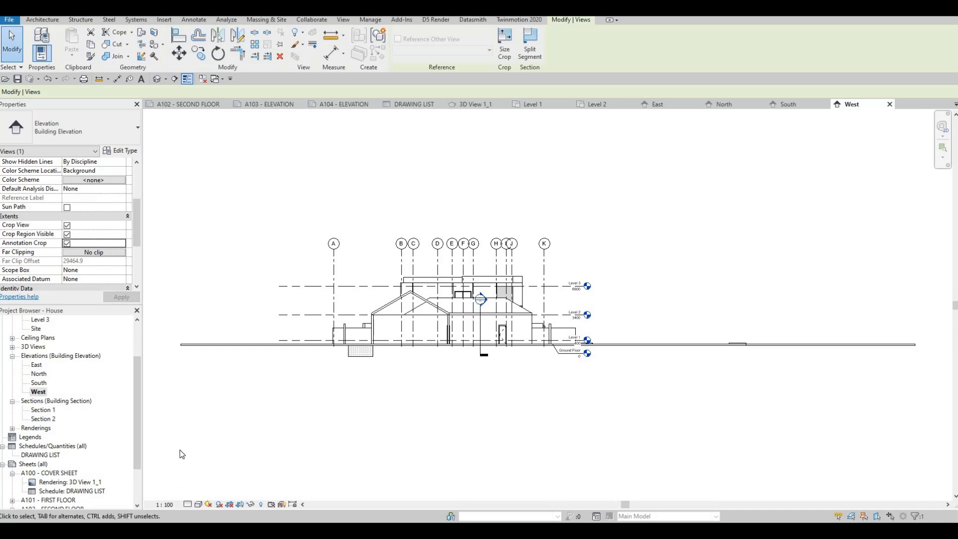
pyautogui.click(170, 504)
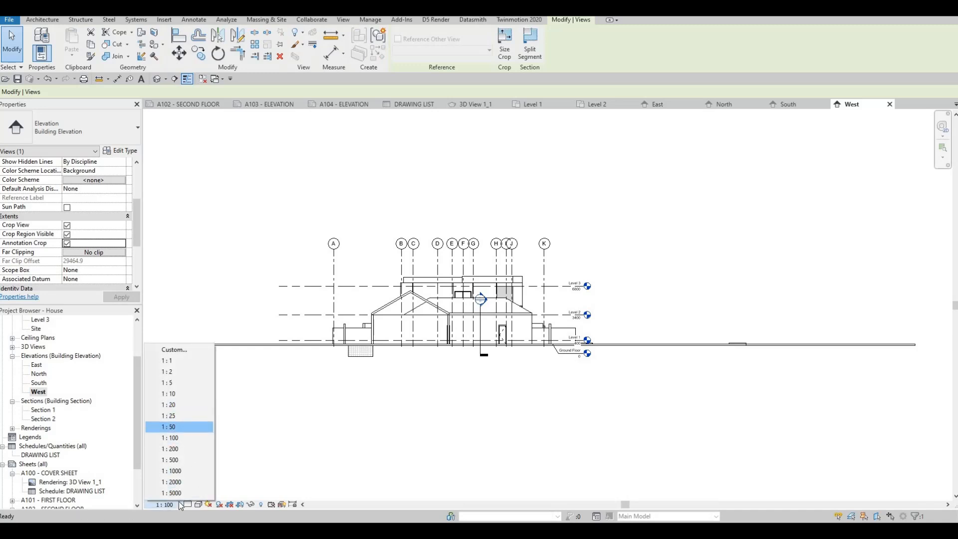
pyautogui.click(179, 426)
pyautogui.click(198, 505)
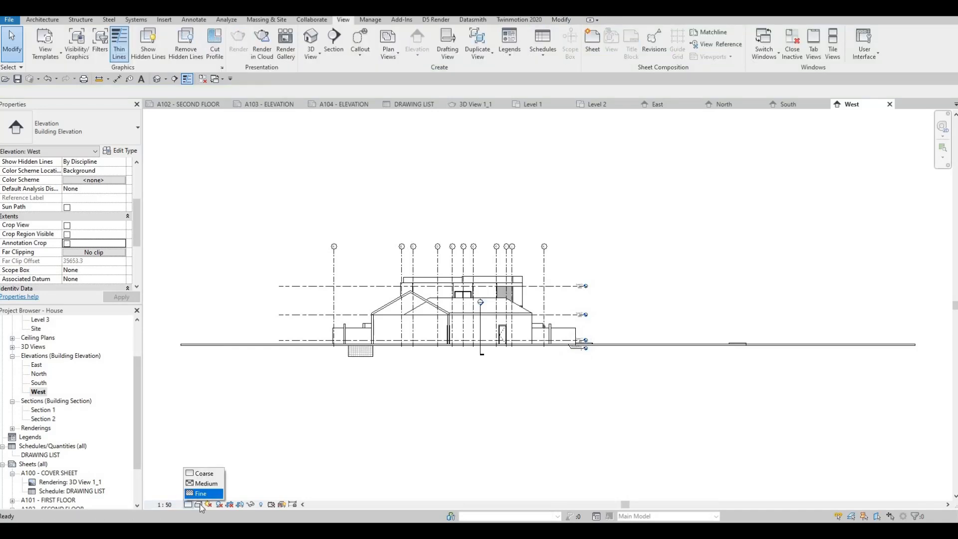
pyautogui.click(202, 492)
# Step: Give the West elevation a Gradient background through its graphic display options
pyautogui.click(198, 504)
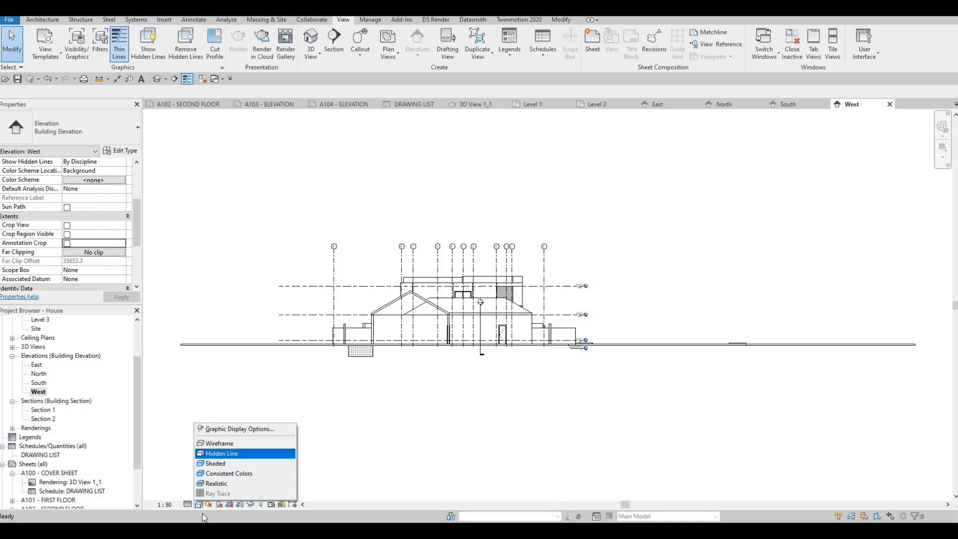
pyautogui.click(233, 429)
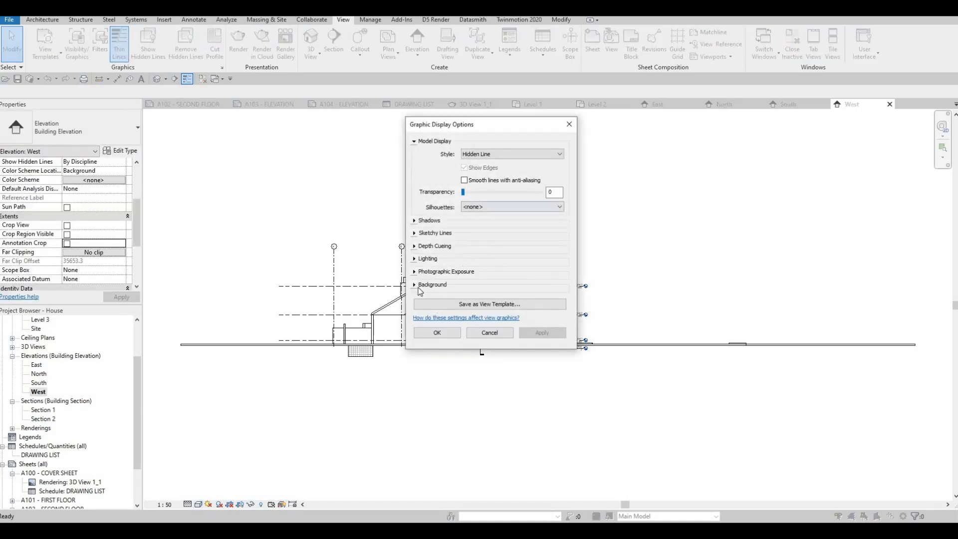
pyautogui.click(466, 287)
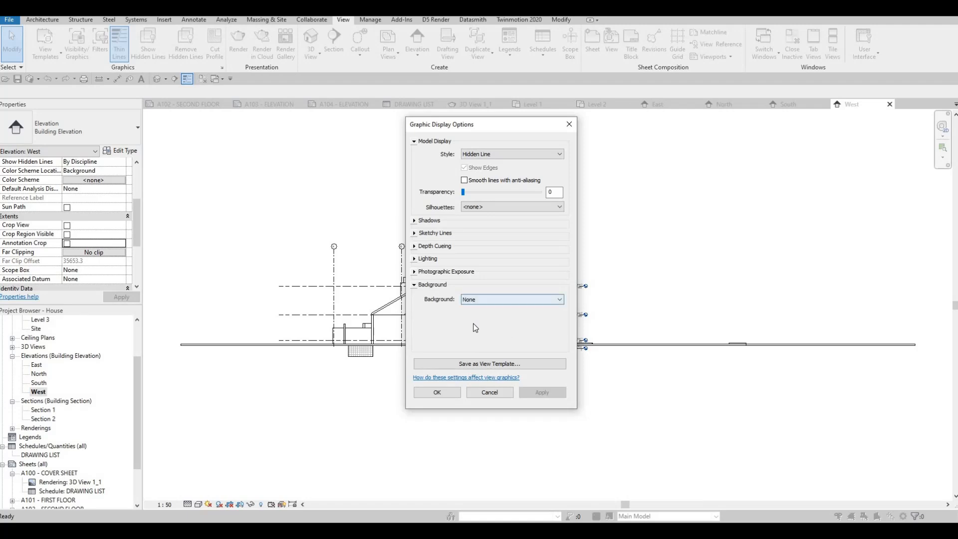
pyautogui.click(513, 299)
pyautogui.click(504, 322)
pyautogui.click(444, 392)
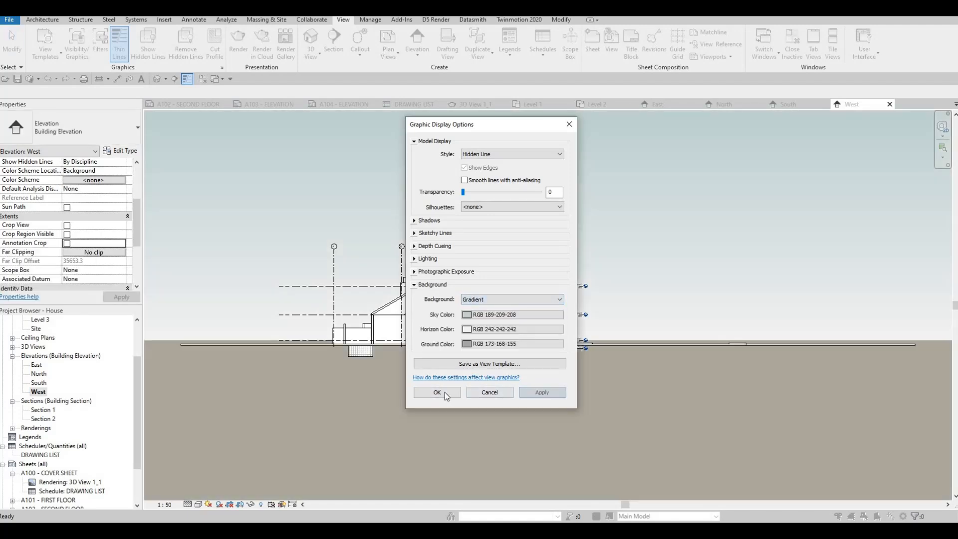
# Step: Enable Crop View, Crop Region Visible and Annotation Crop for the West elevation
pyautogui.scroll(-2, 310, 373)
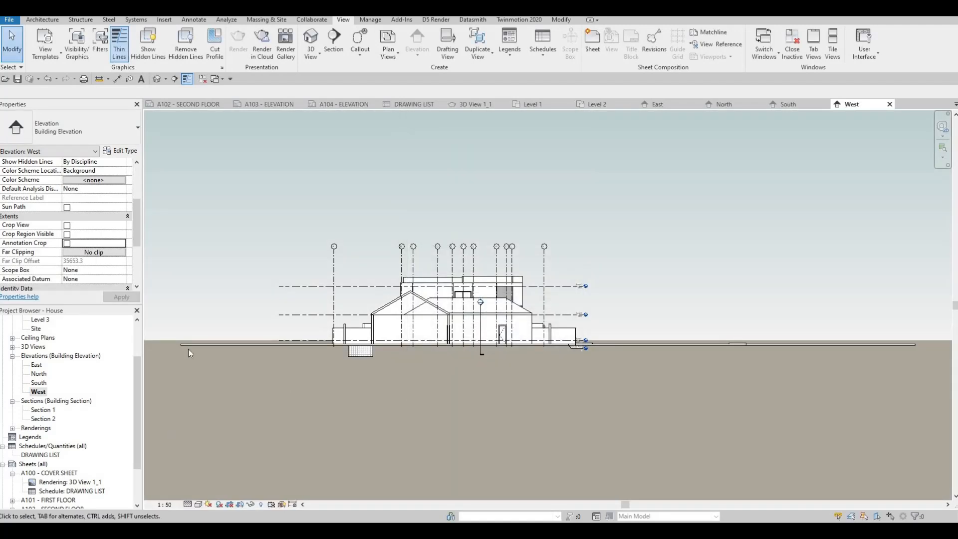
pyautogui.click(67, 225)
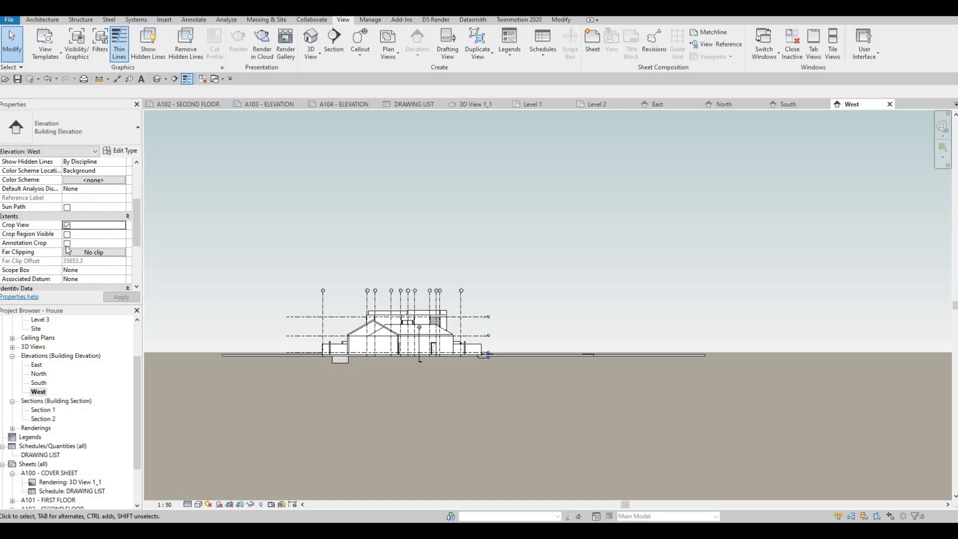
pyautogui.click(67, 234)
pyautogui.click(67, 244)
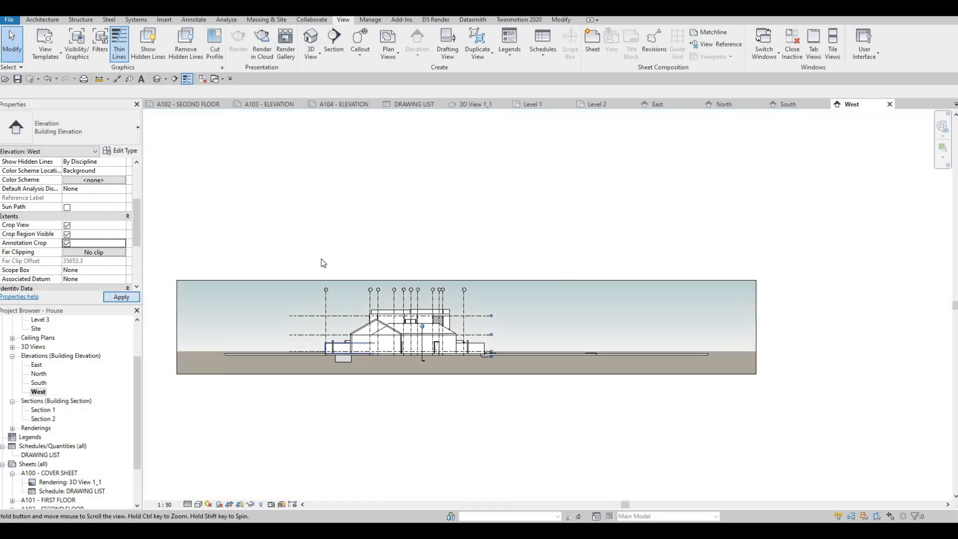
# Step: Narrow the West elevation's crop region from both sides to fit closely around the building, ending just past grid K
pyautogui.click(302, 264)
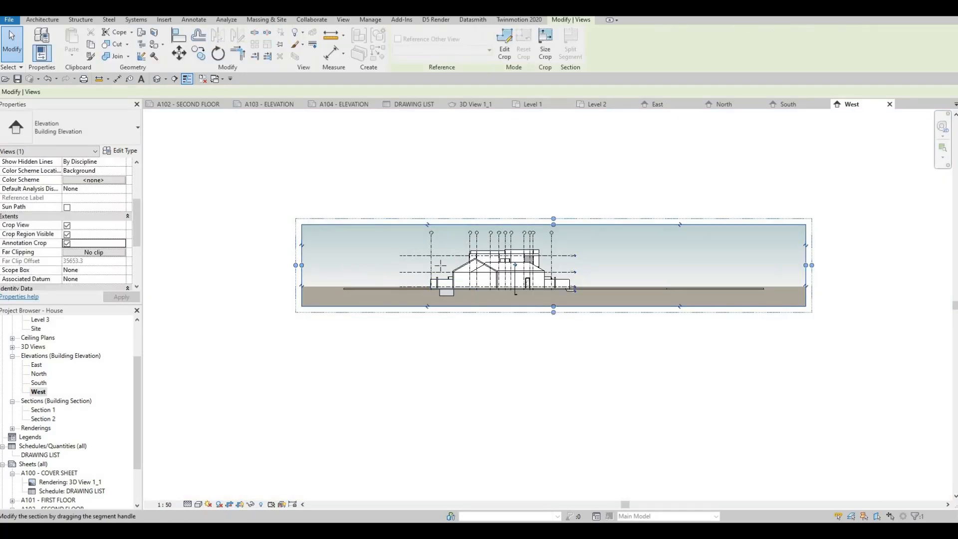
pyautogui.moveTo(301, 265); pyautogui.dragTo(411, 264)
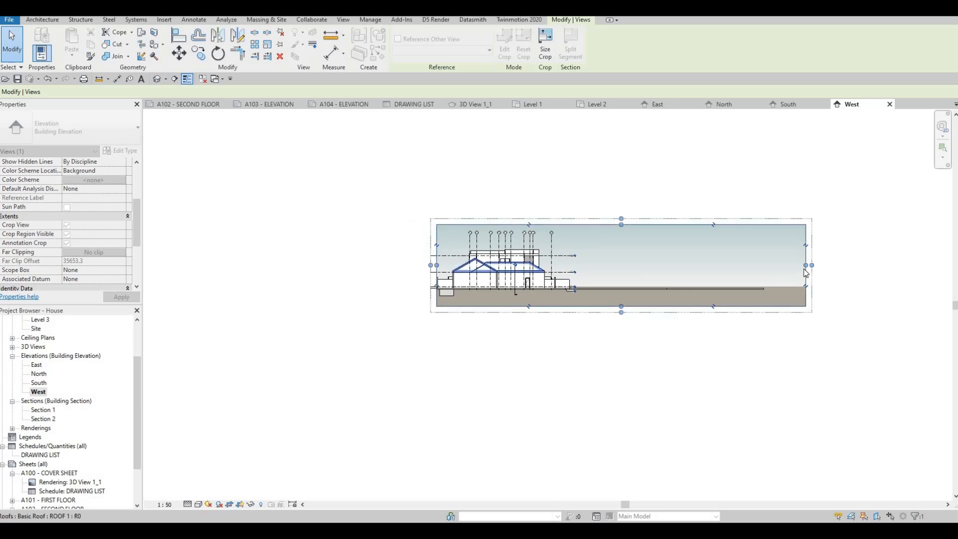
pyautogui.moveTo(805, 265); pyautogui.dragTo(564, 265)
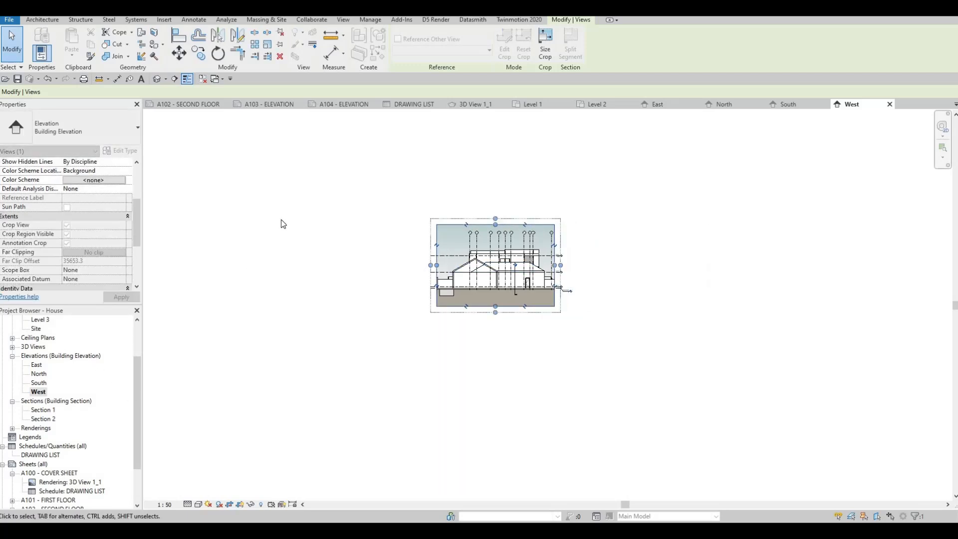
# Step: Open sheet A104 - ELEVATION and place the South elevation centrally in the upper half of its drawing area
pyautogui.click(352, 108)
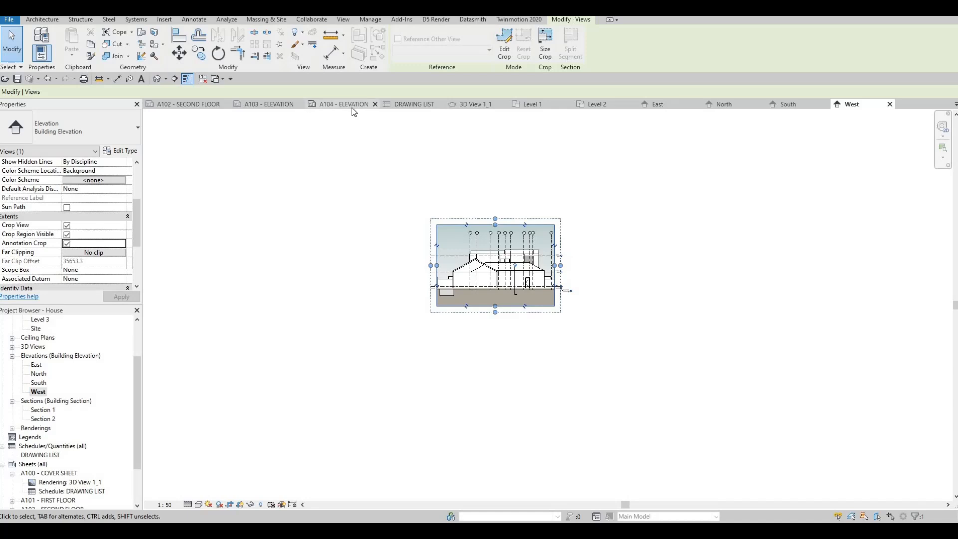
pyautogui.moveTo(249, 375); pyautogui.dragTo(256, 397, button='middle')
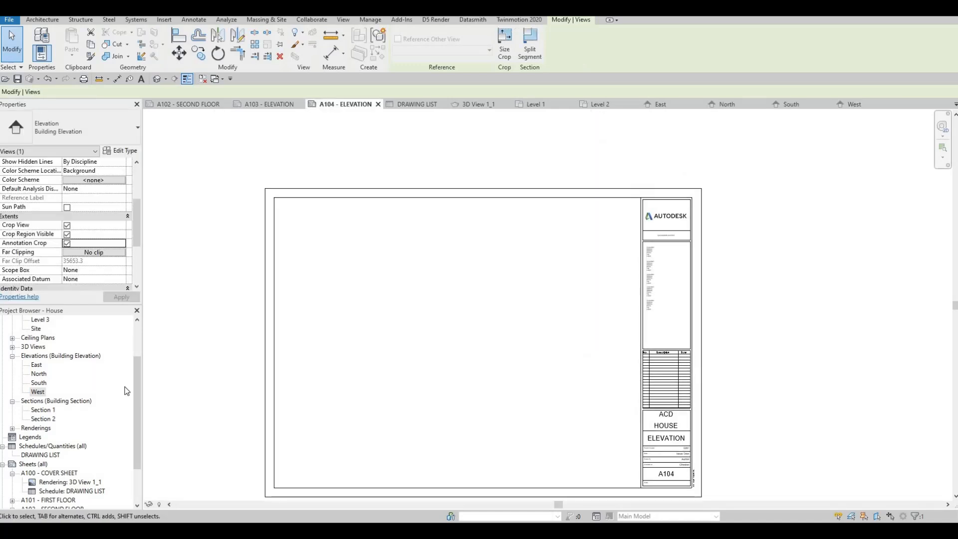
pyautogui.click(39, 382)
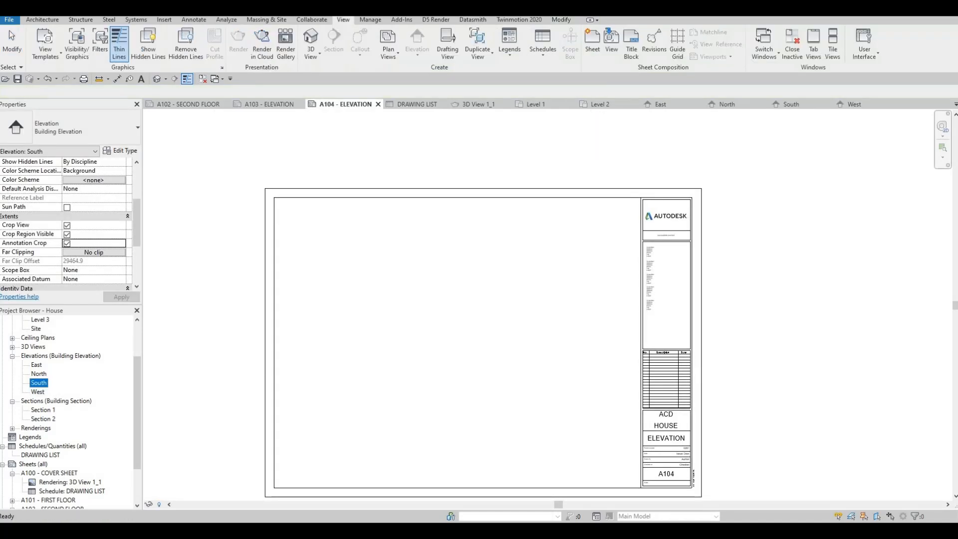
pyautogui.click(456, 266)
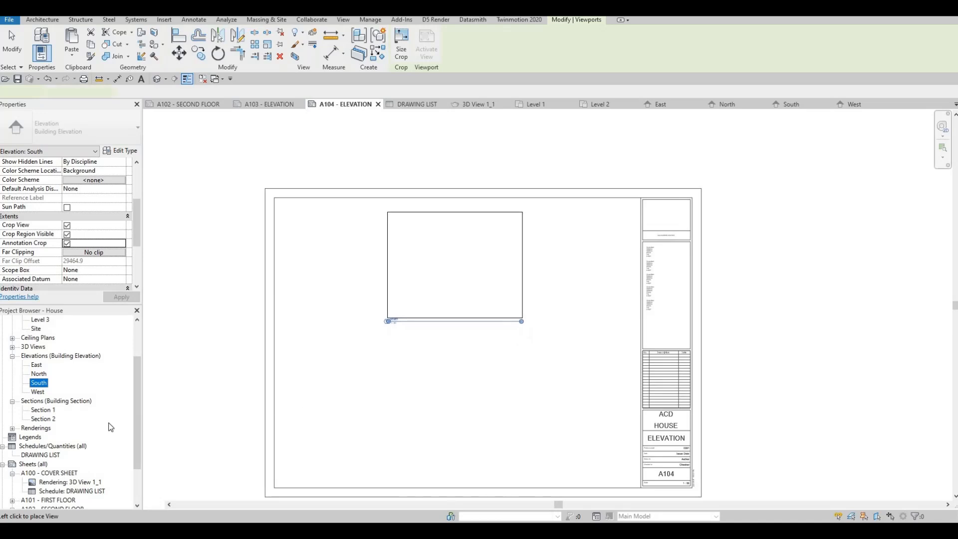
# Step: Place the West elevation on sheet A104 below the South elevation and save the project
pyautogui.click(40, 392)
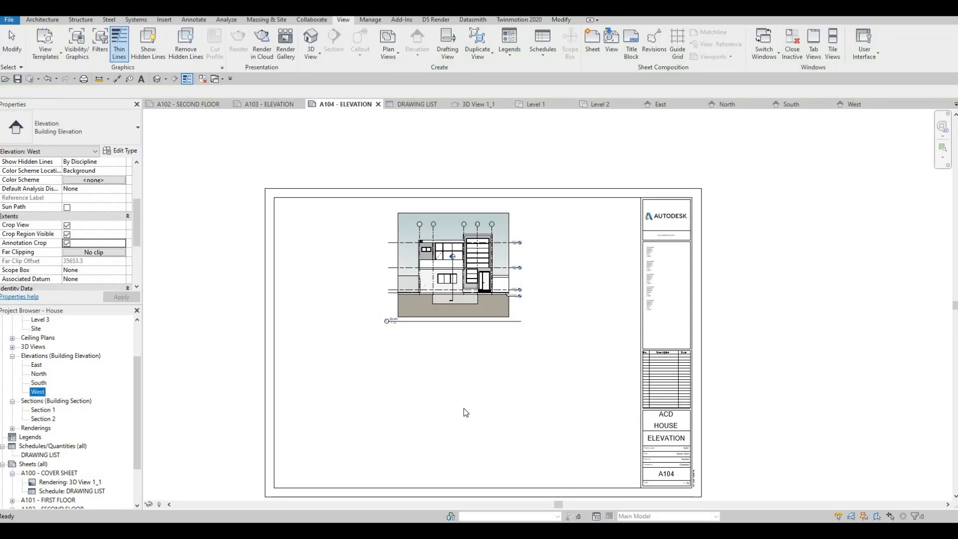
pyautogui.click(510, 412)
pyautogui.moveTo(433, 387); pyautogui.dragTo(338, 350, button='middle')
pyautogui.press('Escape')
pyautogui.scroll(-1, 429, 319)
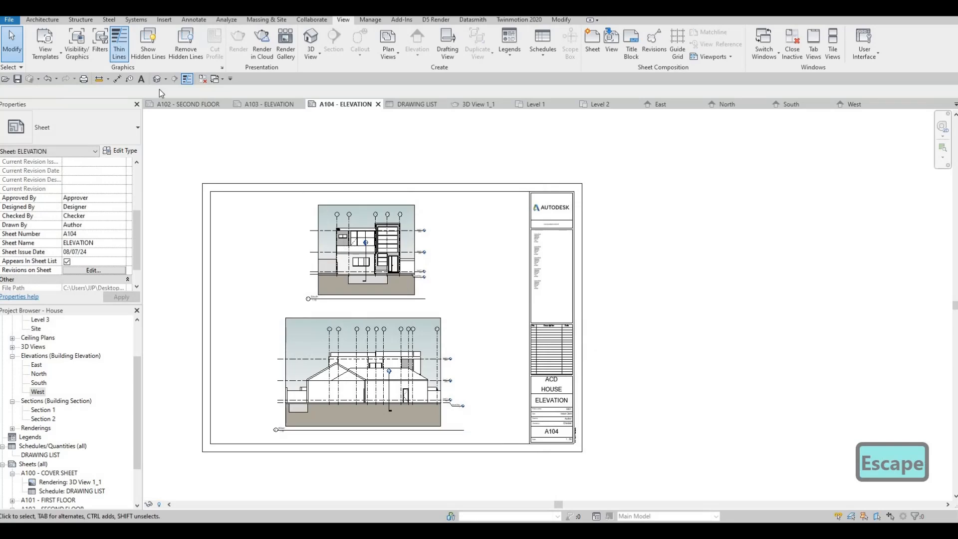
pyautogui.click(17, 78)
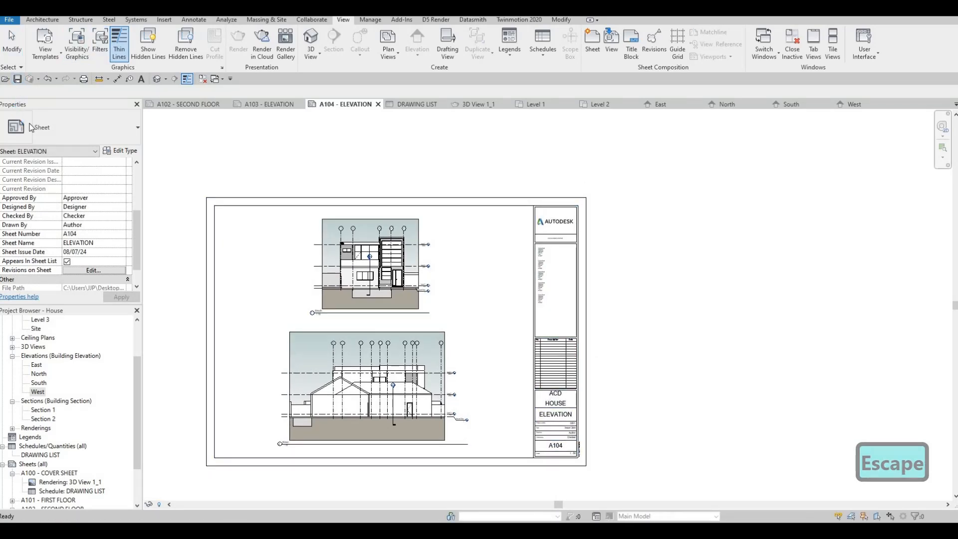
# Step: Start a print job for selected views/sheets, combining them into a single file
pyautogui.click(84, 79)
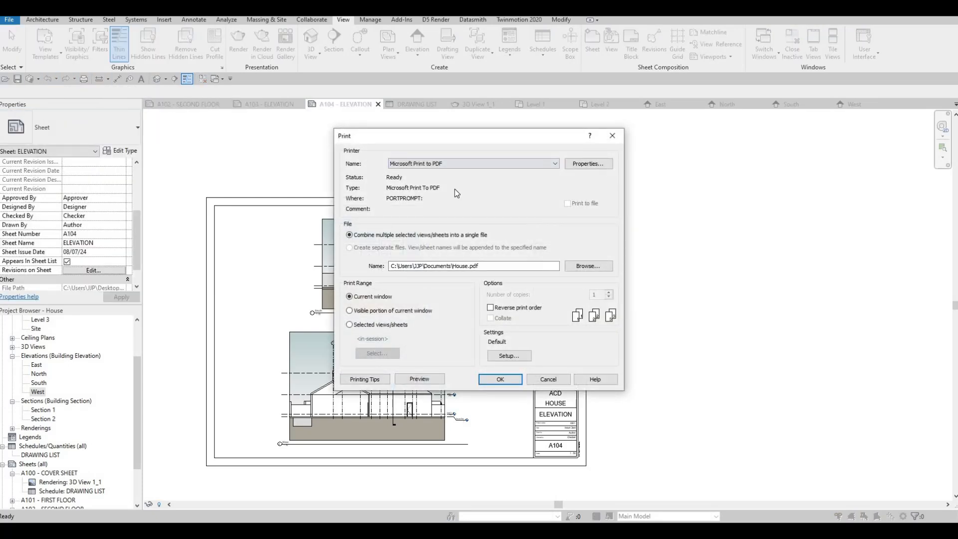
pyautogui.click(349, 326)
pyautogui.click(349, 248)
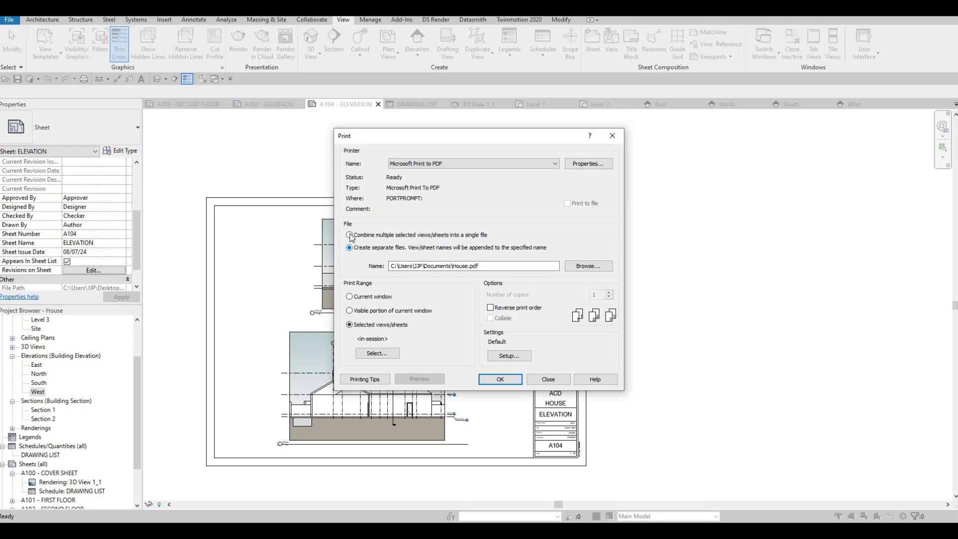
pyautogui.click(349, 236)
# Step: List only sheets for printing, include all of A100 to A104, and save the selection as a set named FULLSET
pyautogui.click(382, 354)
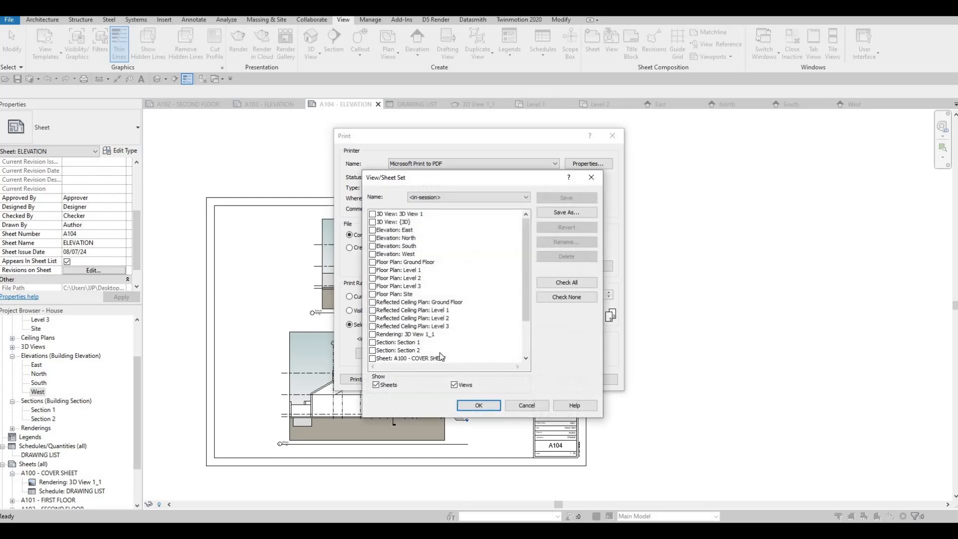
pyautogui.click(454, 385)
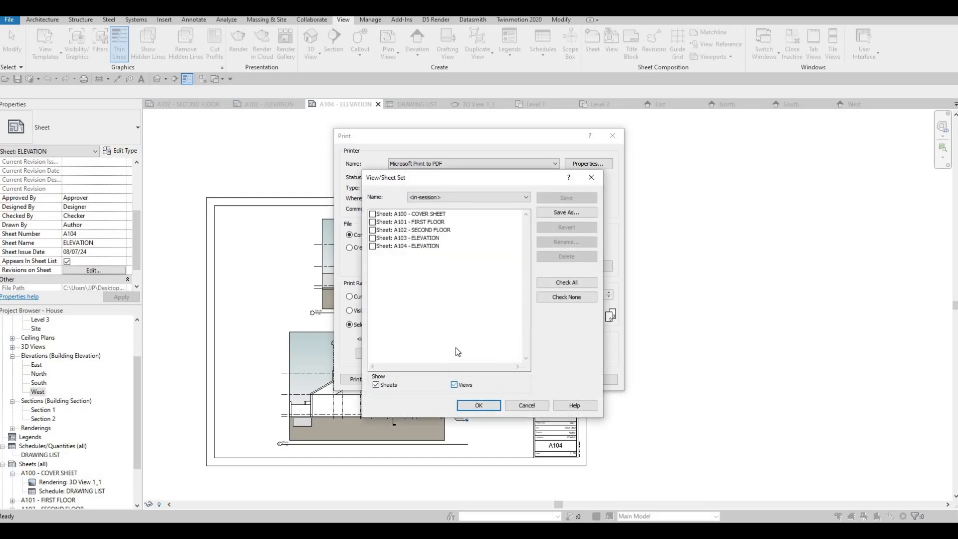
pyautogui.click(558, 287)
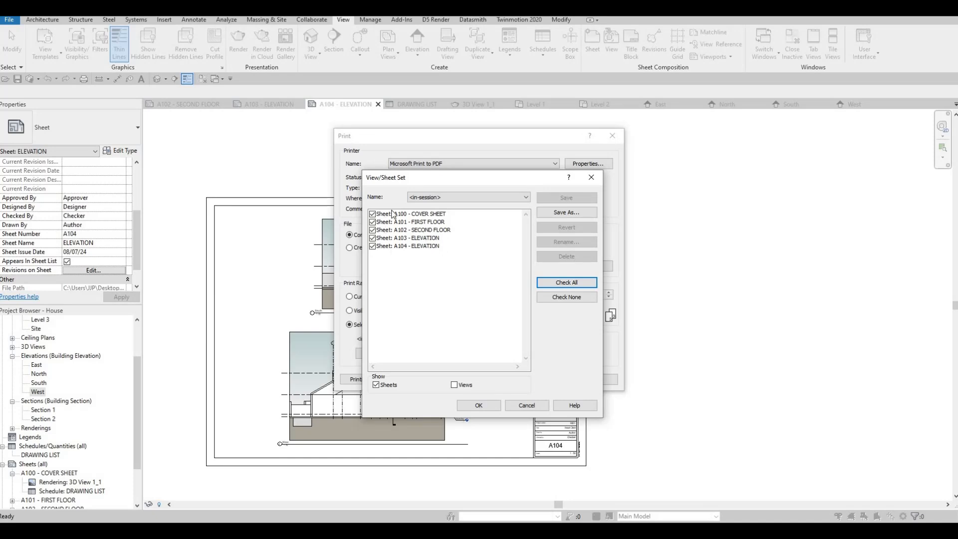
pyautogui.click(563, 215)
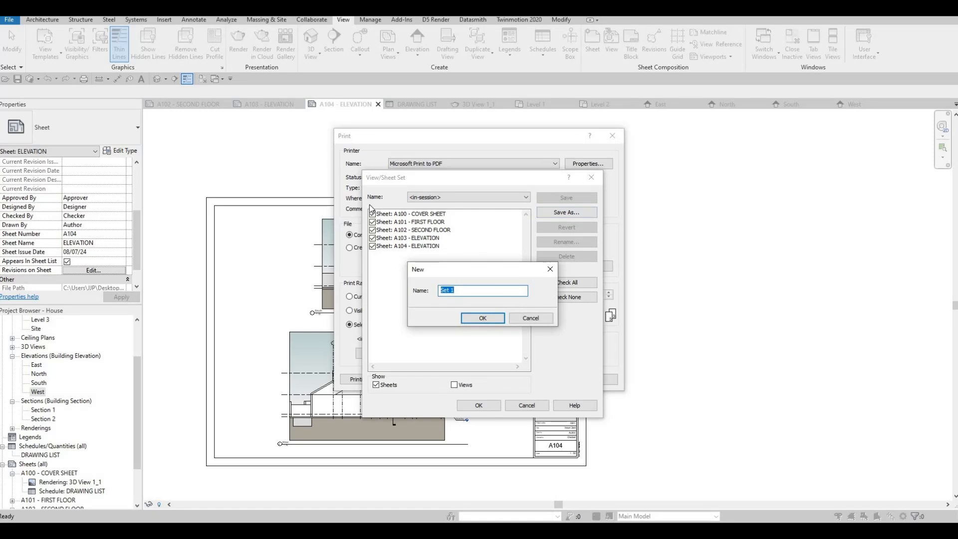
pyautogui.write('FU')
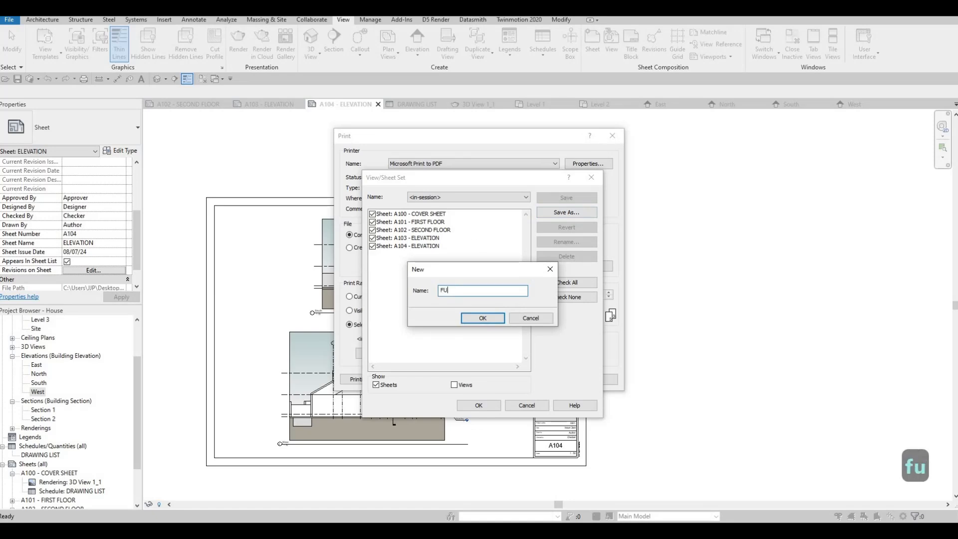
pyautogui.write('LLSET')
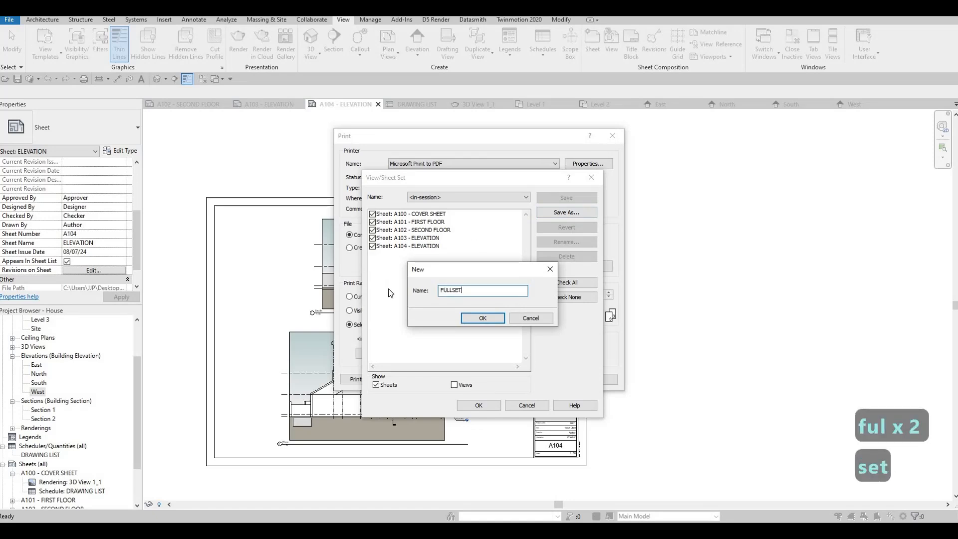
pyautogui.click(485, 320)
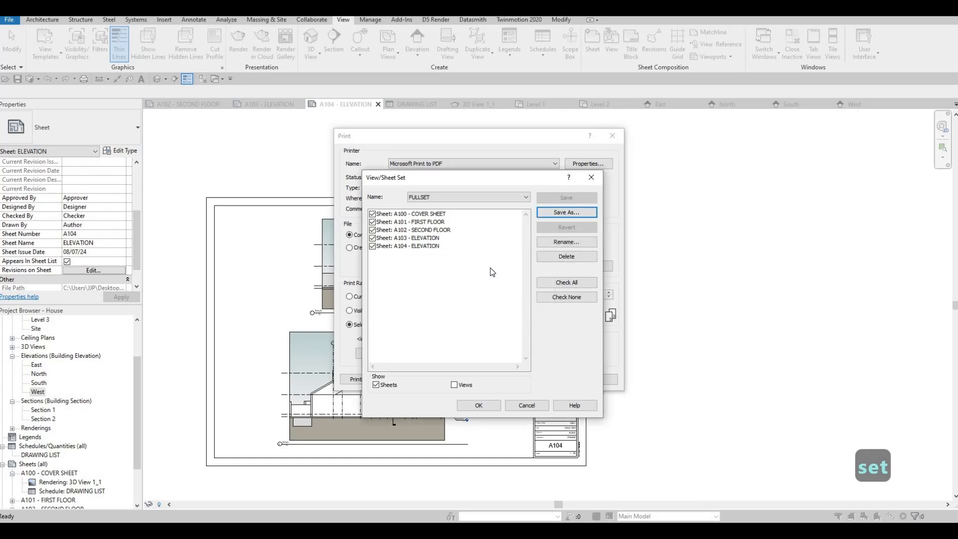
# Step: Exclude sheets A101, A103 and A104 from the selection and save it as a new set named CN1
pyautogui.click(372, 221)
pyautogui.click(372, 238)
pyautogui.click(372, 245)
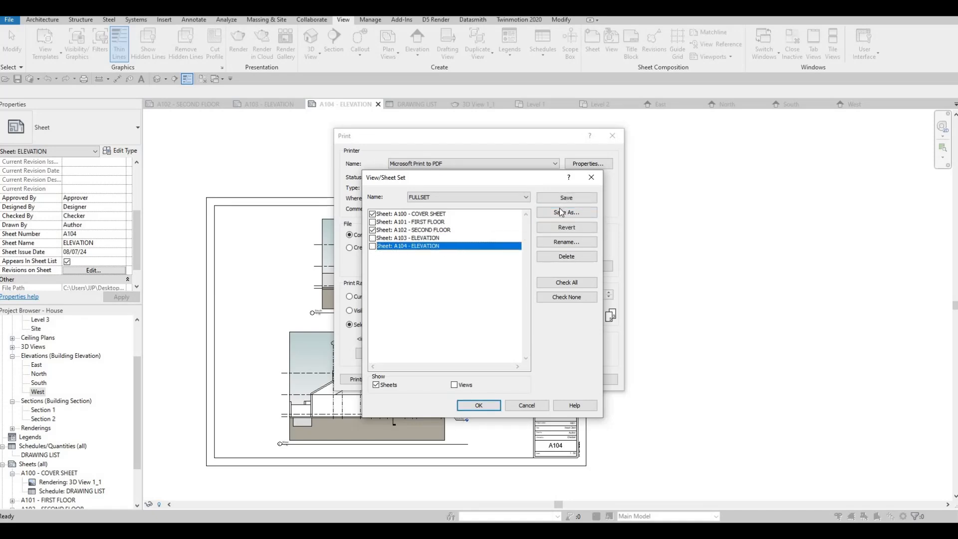
pyautogui.click(559, 213)
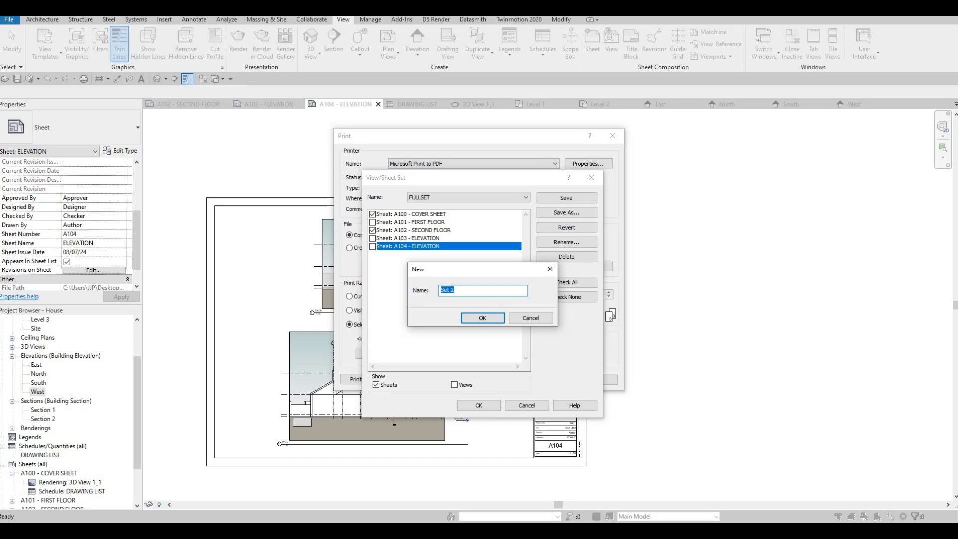
pyautogui.write('CN1')
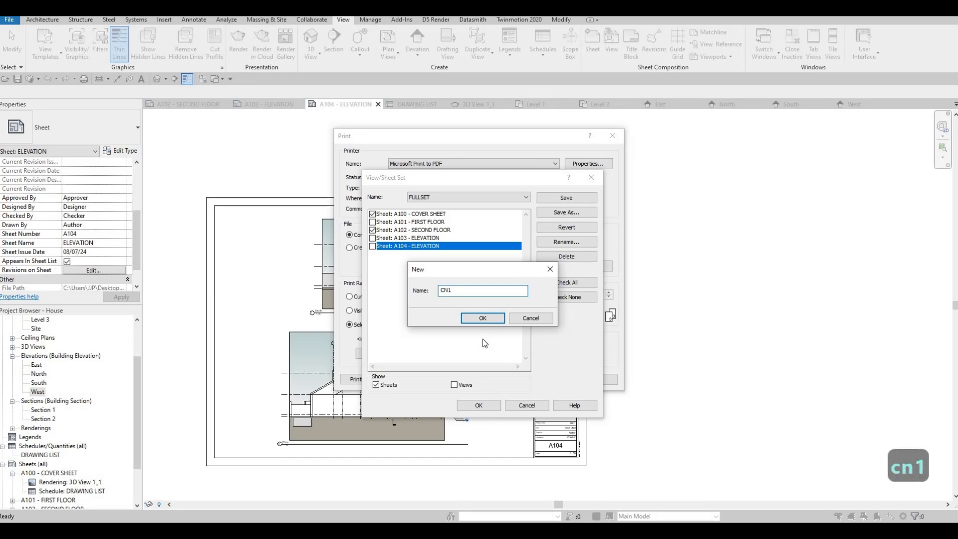
pyautogui.click(495, 320)
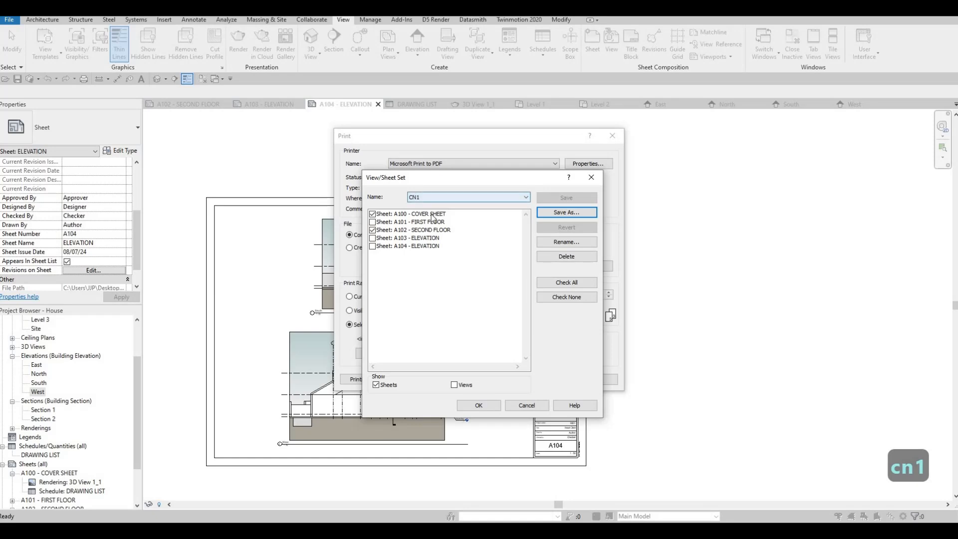
# Step: Compare the sheets included in the saved sets FULLSET and CN1, with views hidden from the list
pyautogui.click(442, 196)
pyautogui.click(419, 219)
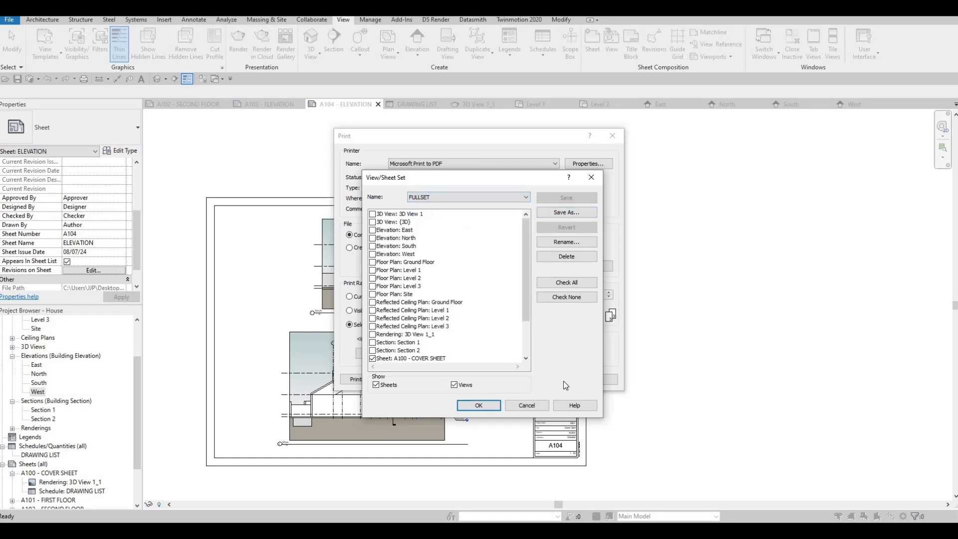
pyautogui.click(454, 385)
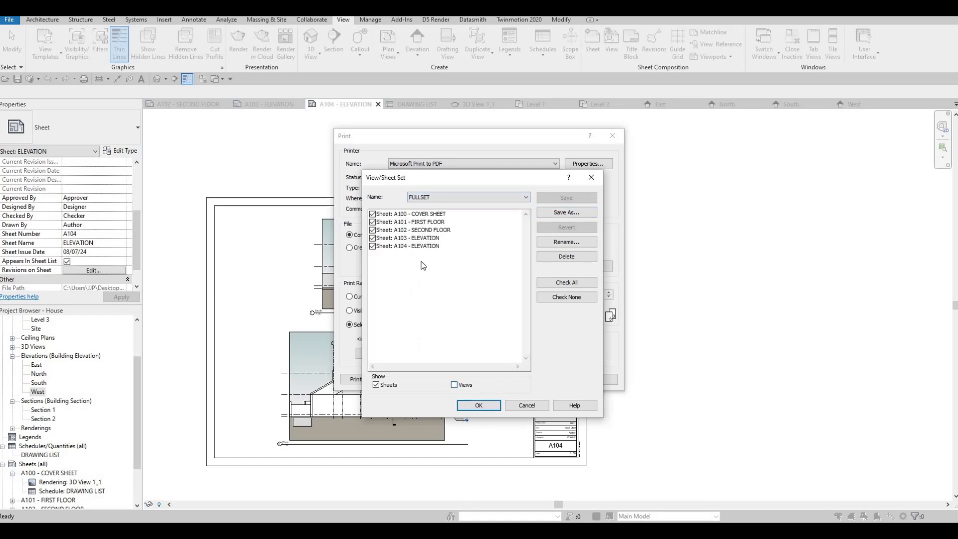
pyautogui.click(439, 197)
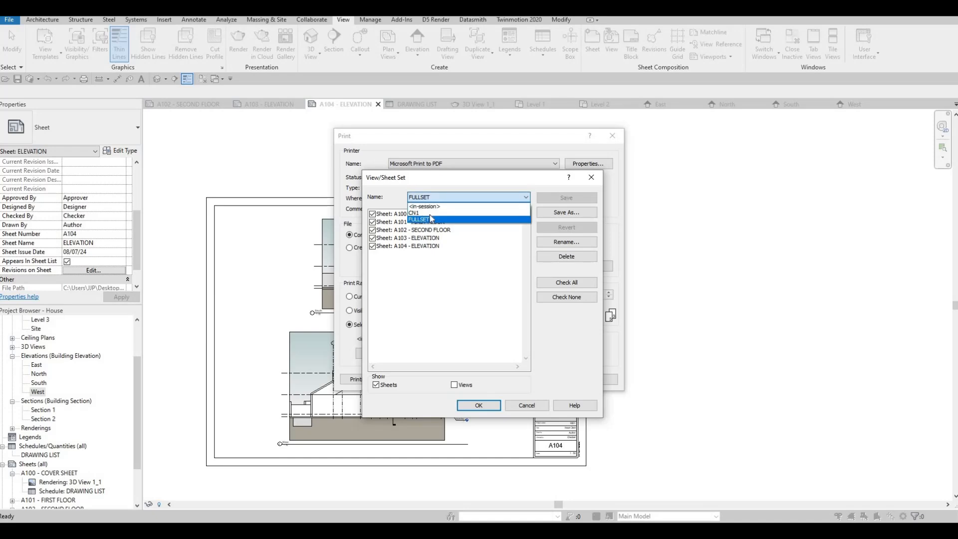
pyautogui.click(424, 213)
pyautogui.click(454, 385)
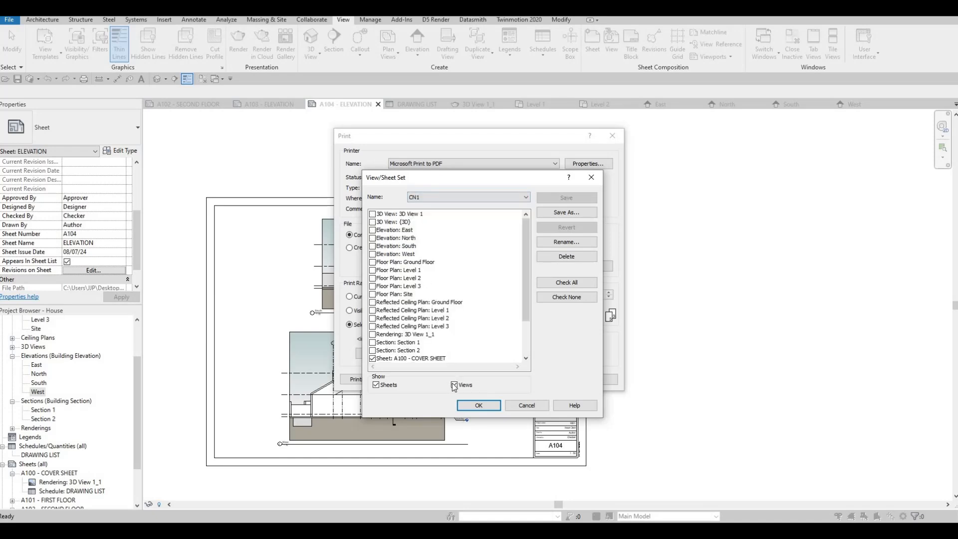
pyautogui.click(454, 385)
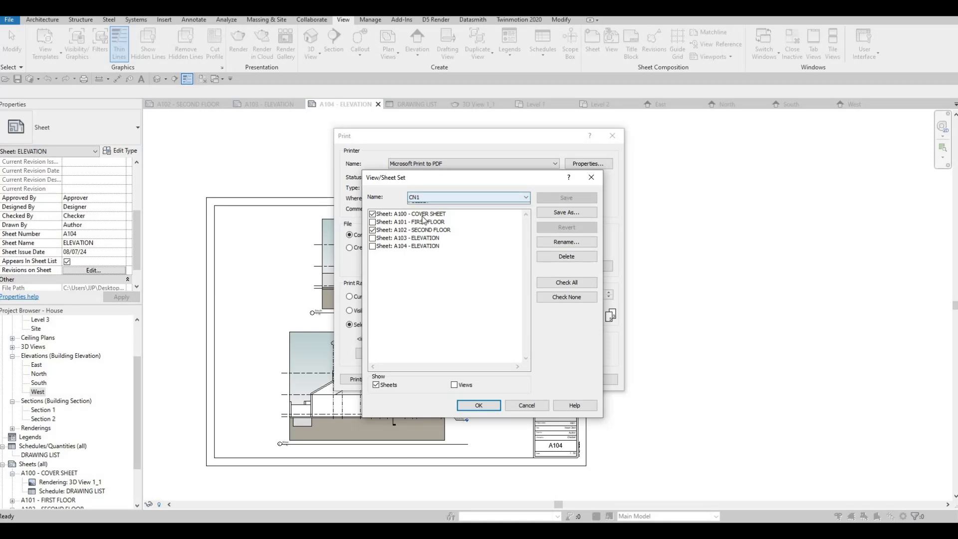
# Step: Choose the FULLSET sheet set for printing, with only sheets listed, and accept the selection
pyautogui.click(426, 198)
pyautogui.click(438, 215)
pyautogui.click(454, 385)
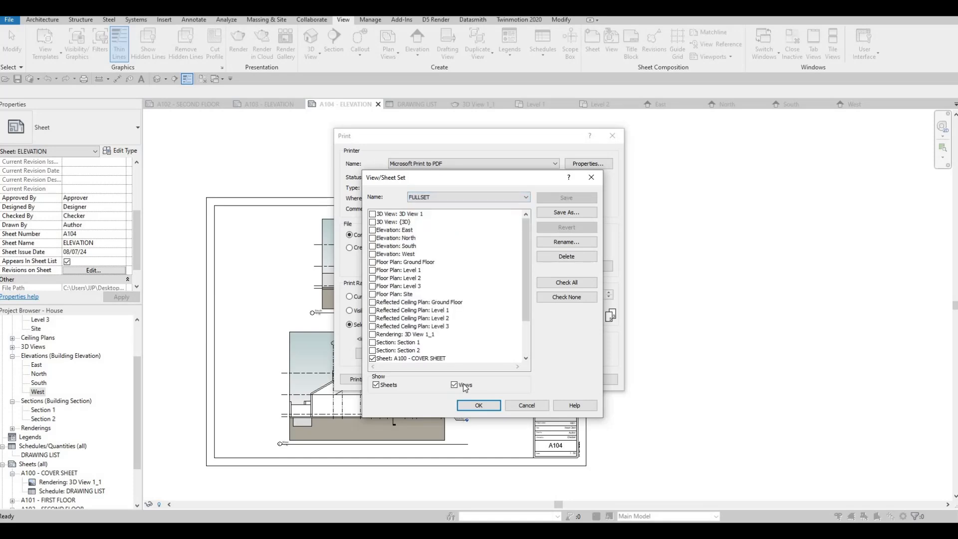
pyautogui.click(455, 384)
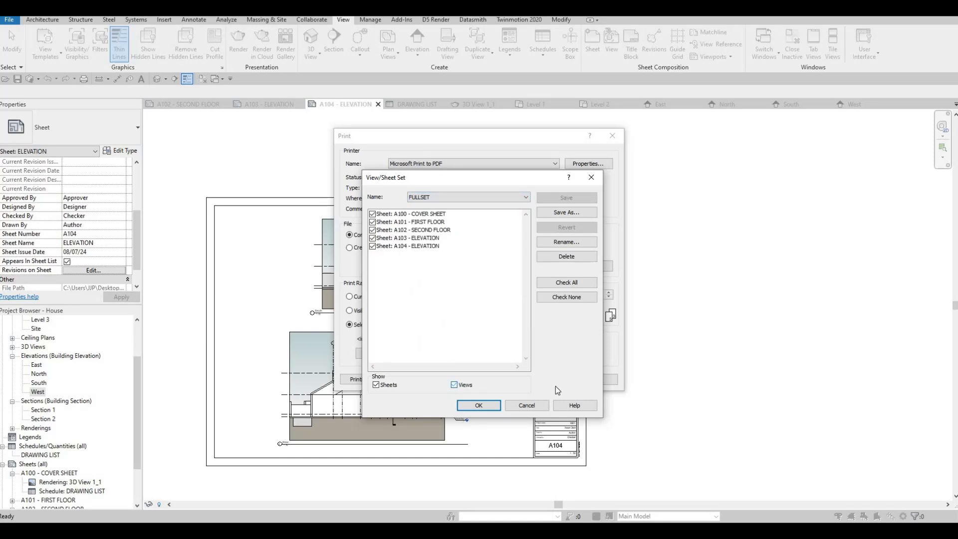
pyautogui.click(488, 408)
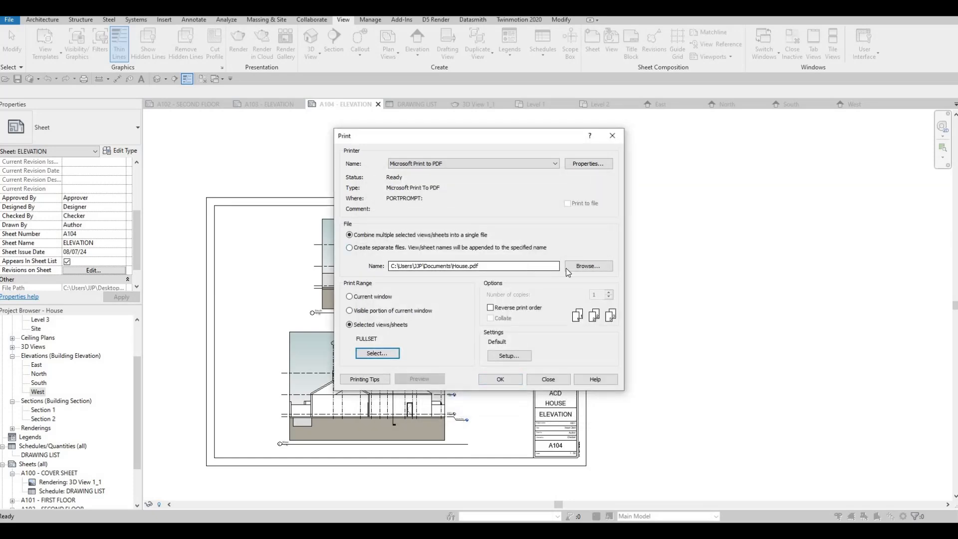
# Step: Set the print file's location to the Desktop, keeping the file name House
pyautogui.click(594, 266)
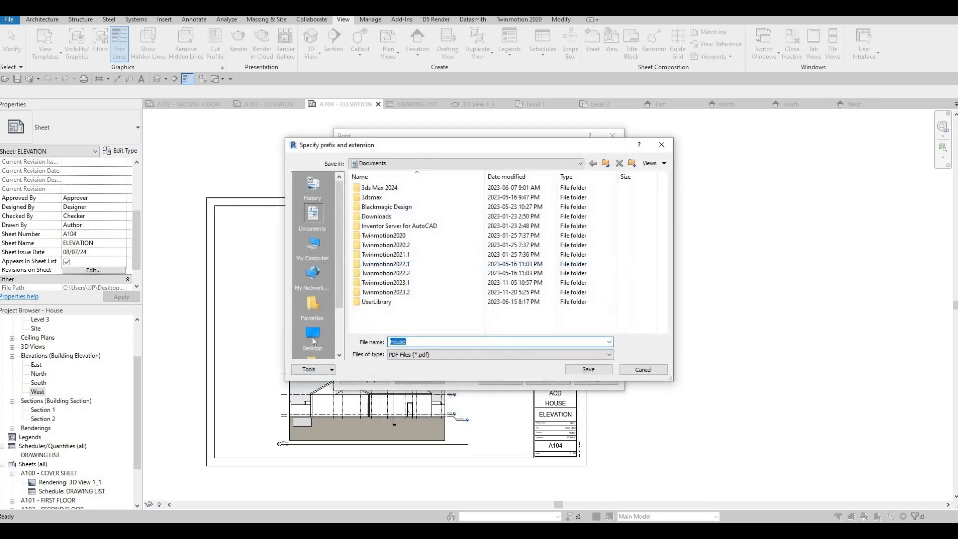
pyautogui.click(312, 334)
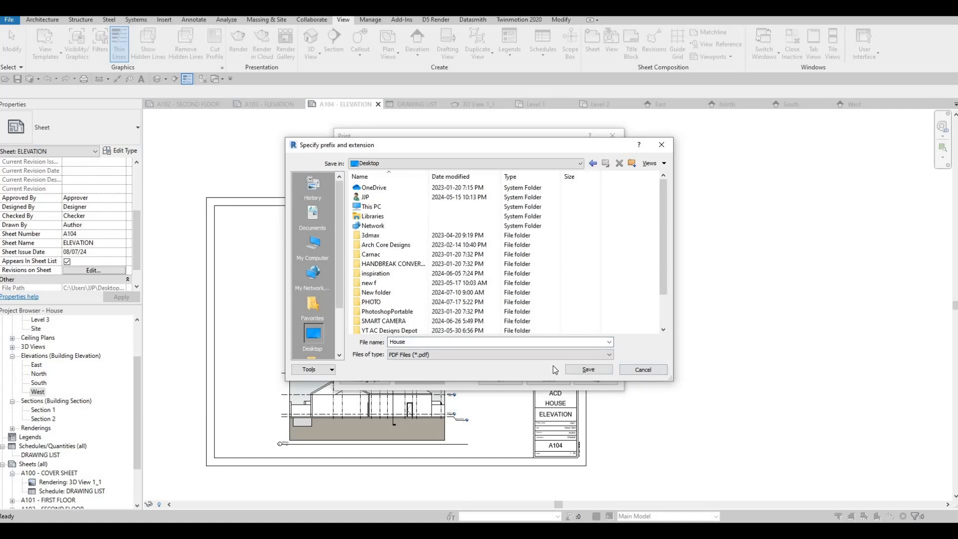
pyautogui.press('Return')
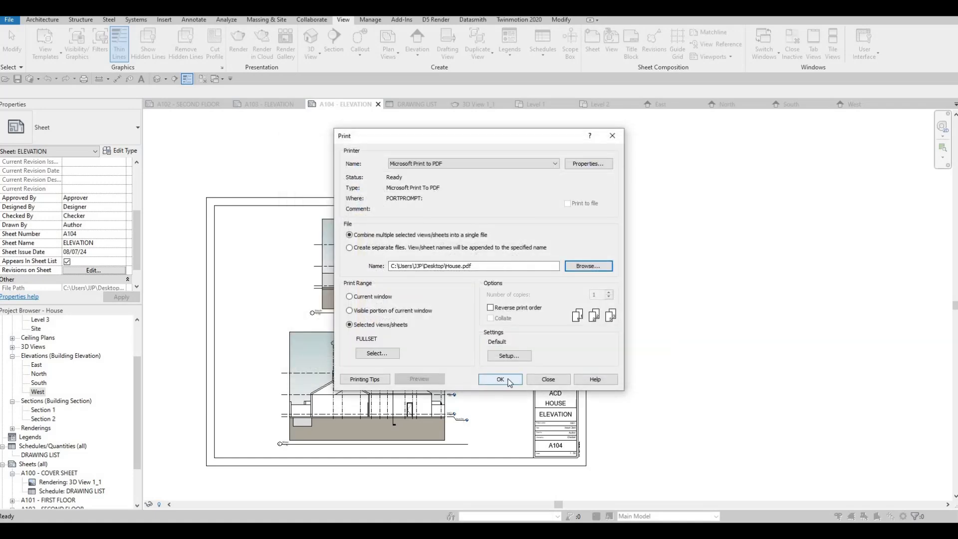
# Step: Run the print and save the PDF output to the Desktop as HOUSE
pyautogui.click(500, 380)
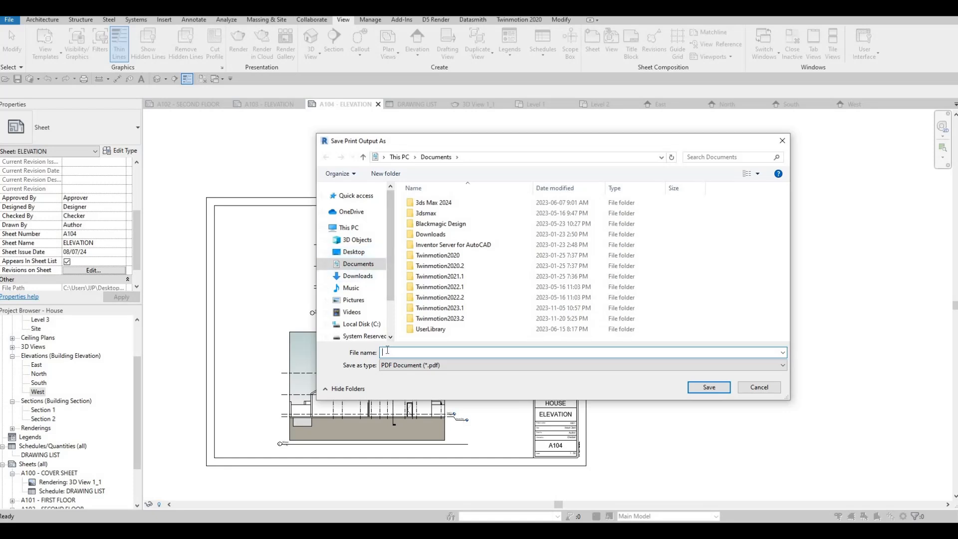
pyautogui.click(344, 254)
pyautogui.click(387, 352)
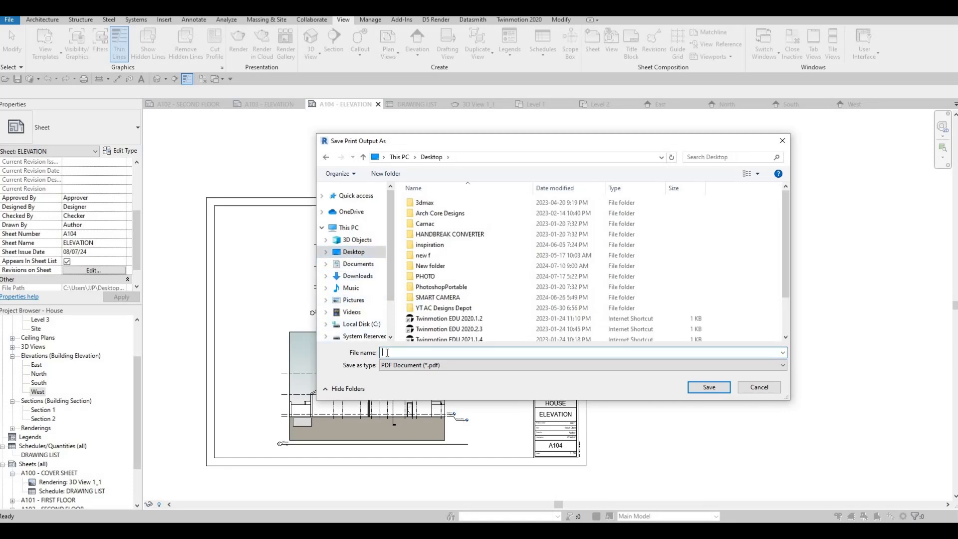
pyautogui.write('HOUS')
pyautogui.write('E')
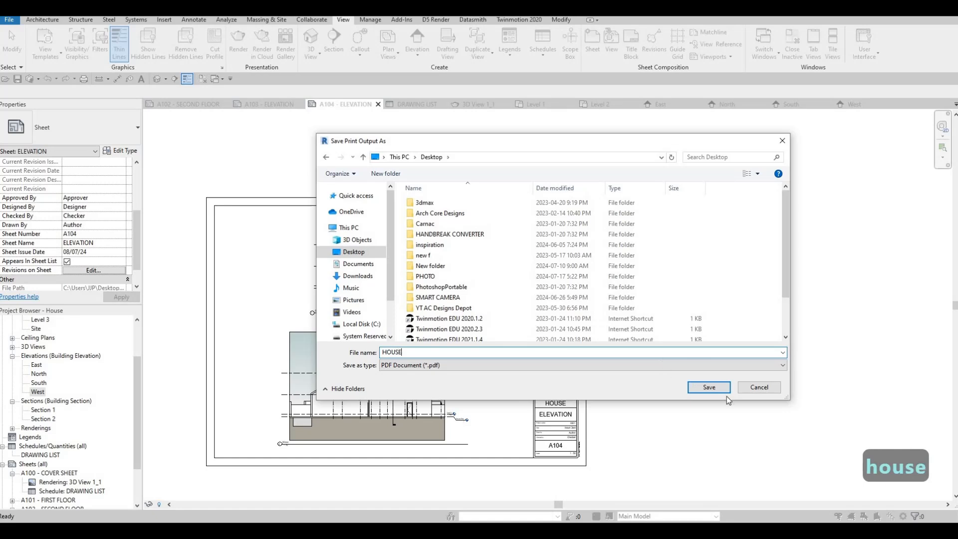
pyautogui.click(714, 388)
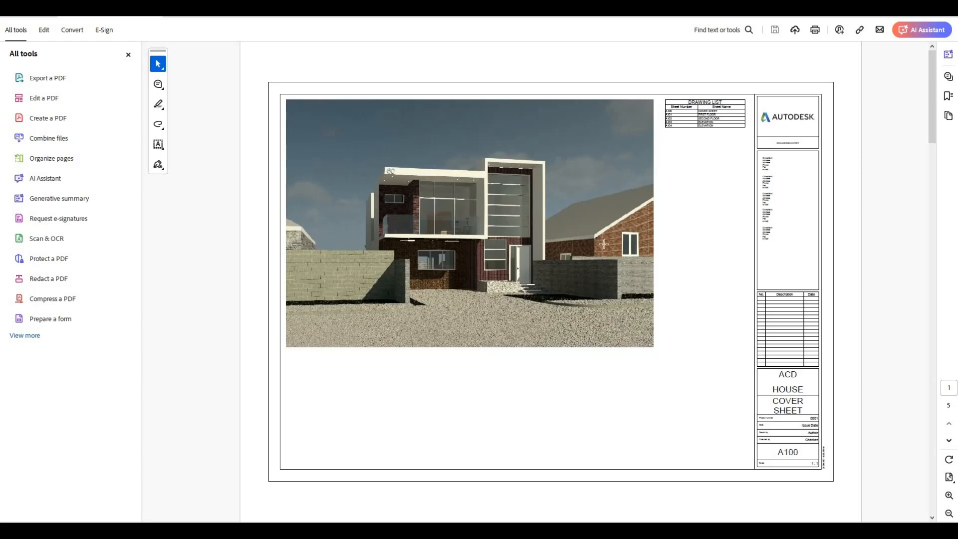
# Step: Review the printed PDF in Adobe Acrobat, going through sheets A100 to A104
pyautogui.scroll(-2, 604, 244)
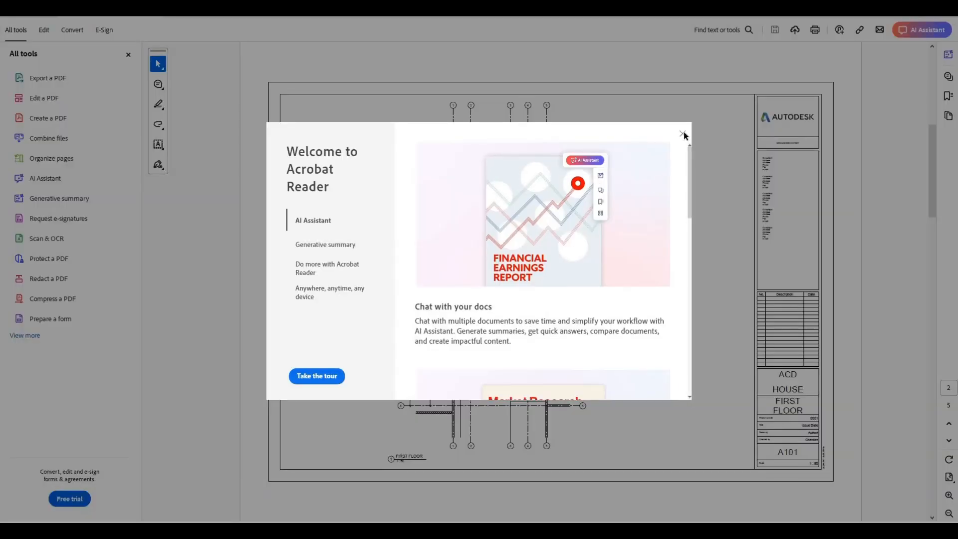
pyautogui.click(682, 134)
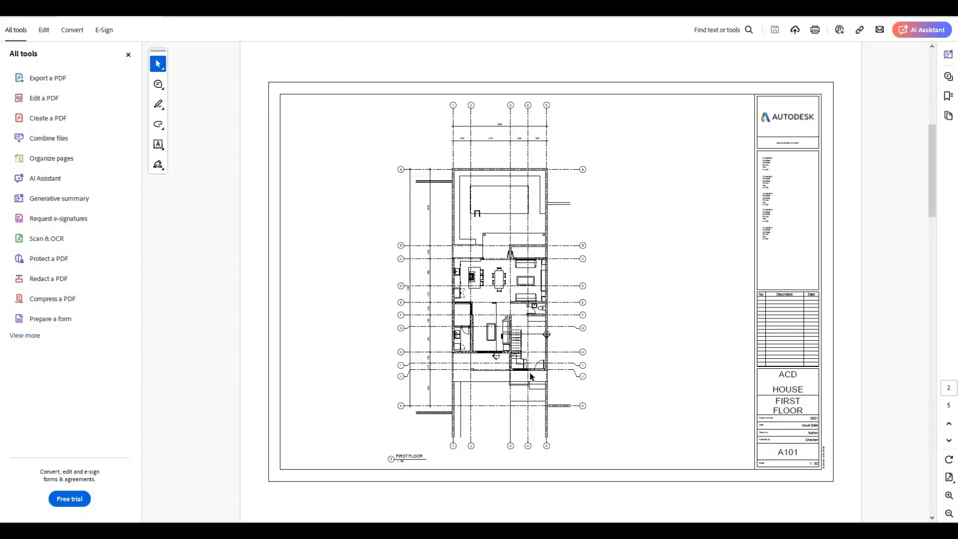
pyautogui.scroll(-2, 503, 368)
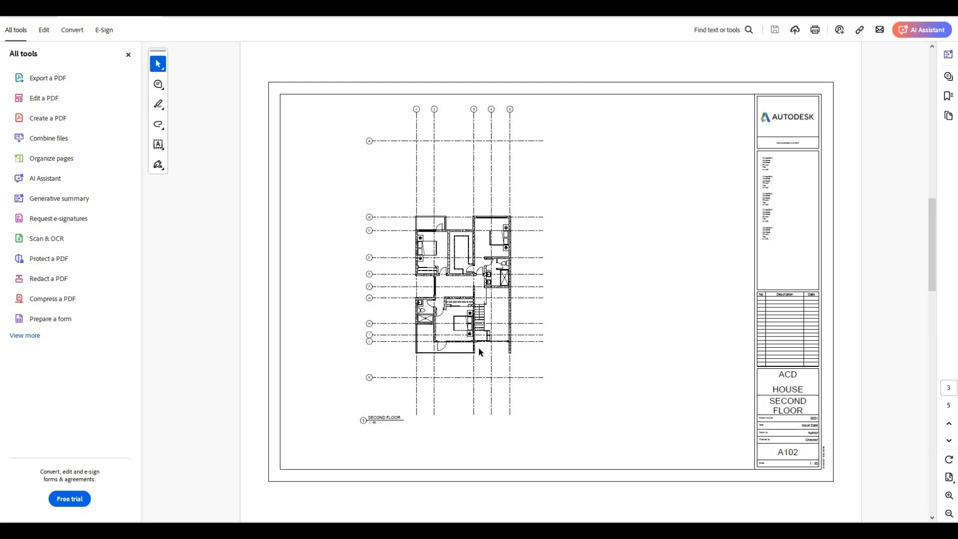
pyautogui.scroll(-2, 478, 348)
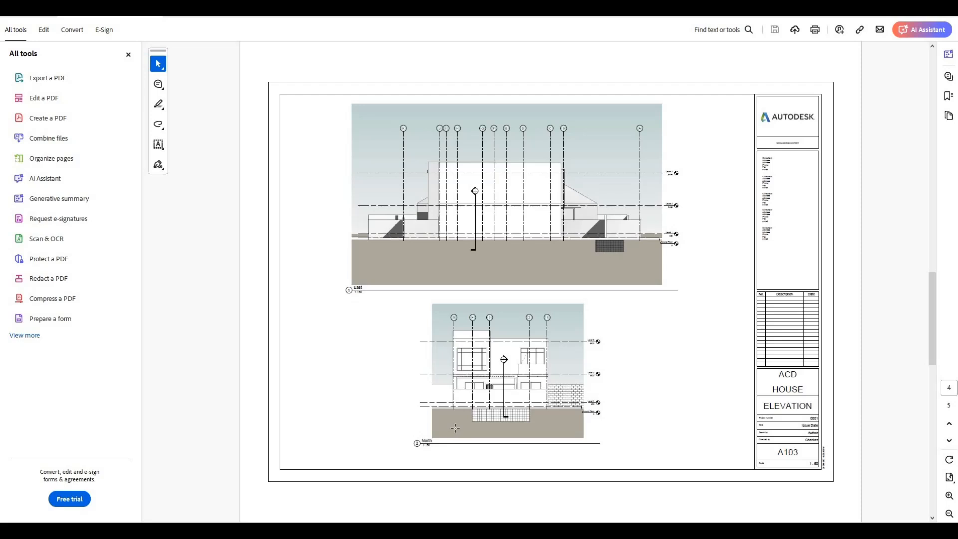
pyautogui.scroll(-2, 455, 427)
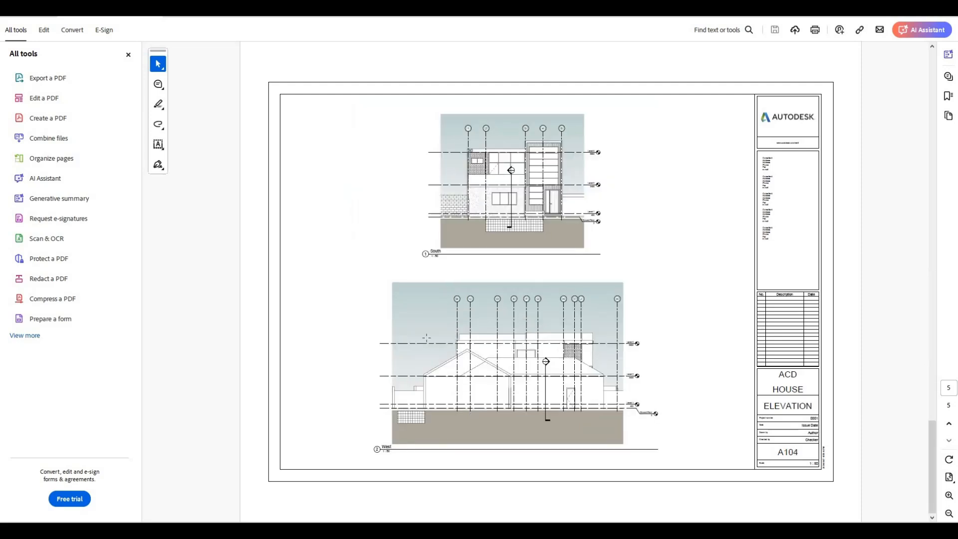